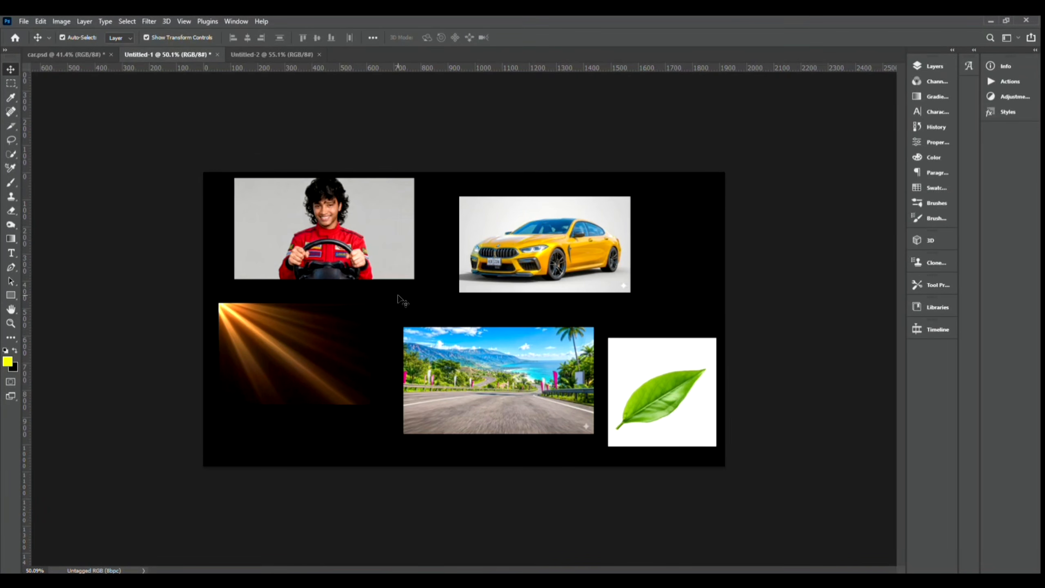
# Copy the coastal road image from Untitled-1 into Untitled-2 and place it at the canvas's upper-left corner.
pyautogui.scroll(2, 396, 274)
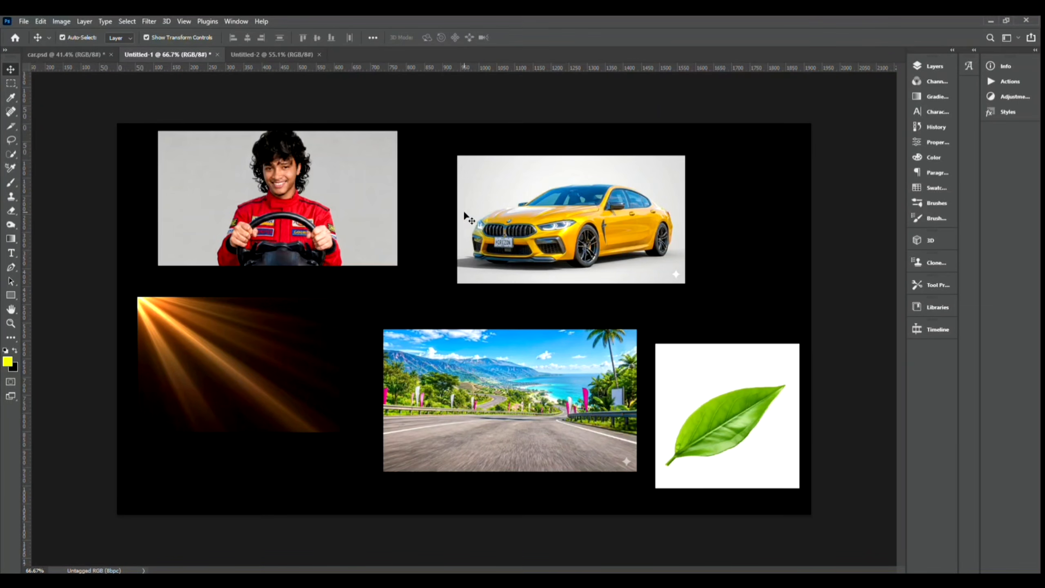
pyautogui.click(414, 362)
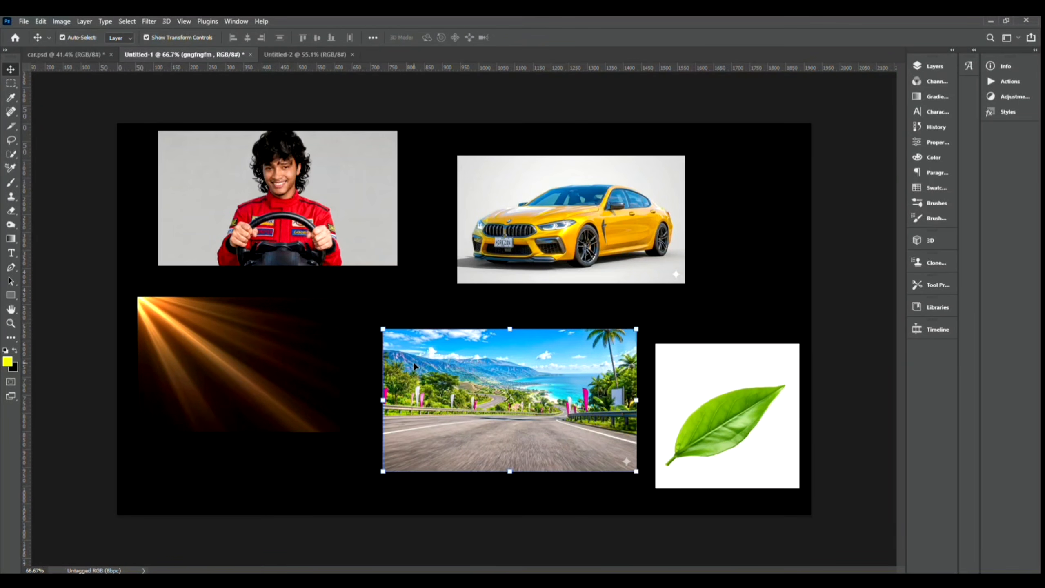
pyautogui.hotkey('ctrl', 'Tab')
pyautogui.scroll(1, 329, 329)
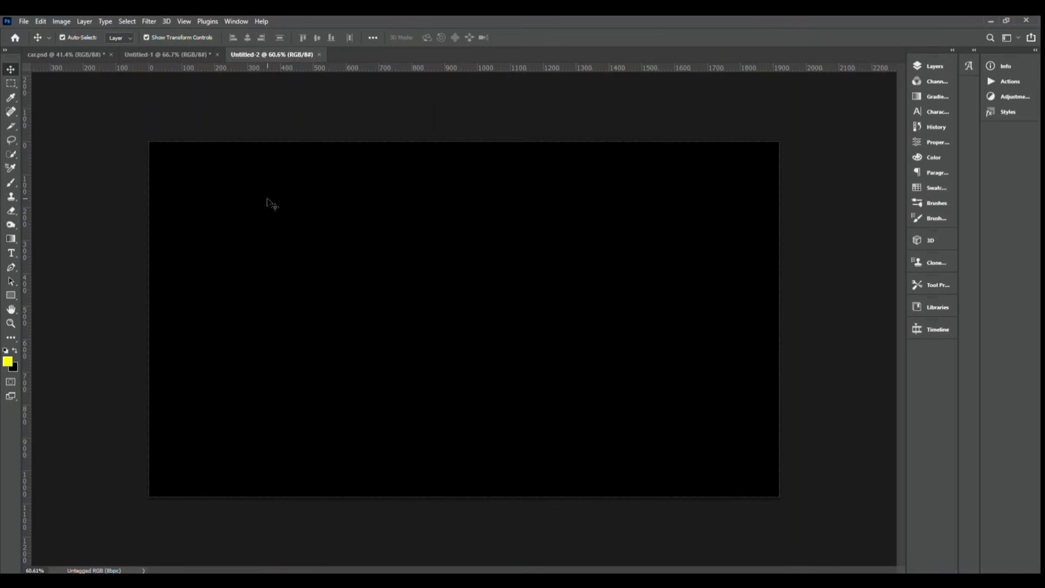
pyautogui.click(181, 57)
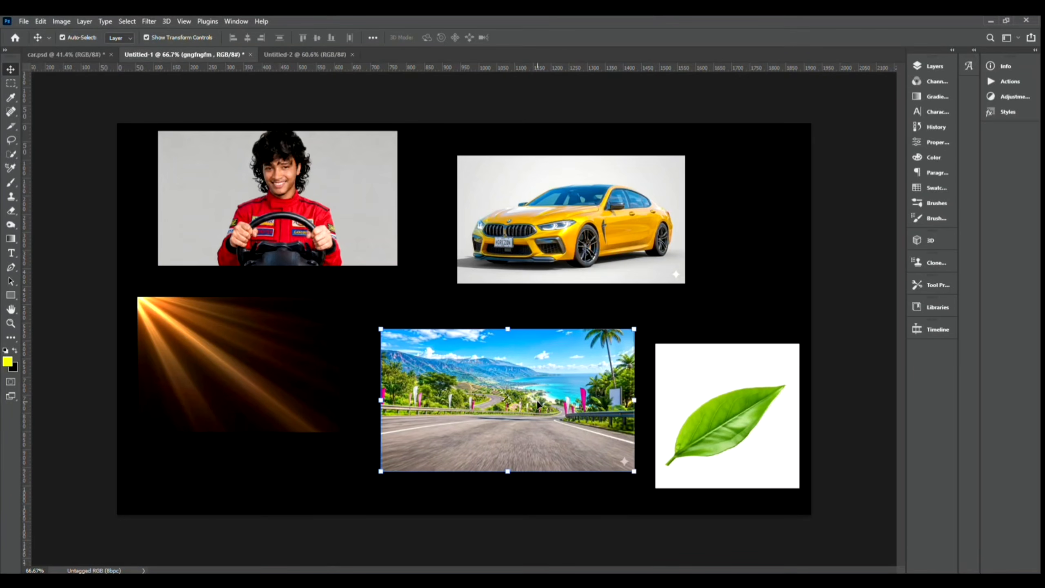
pyautogui.moveTo(536, 404); pyautogui.dragTo(325, 55)
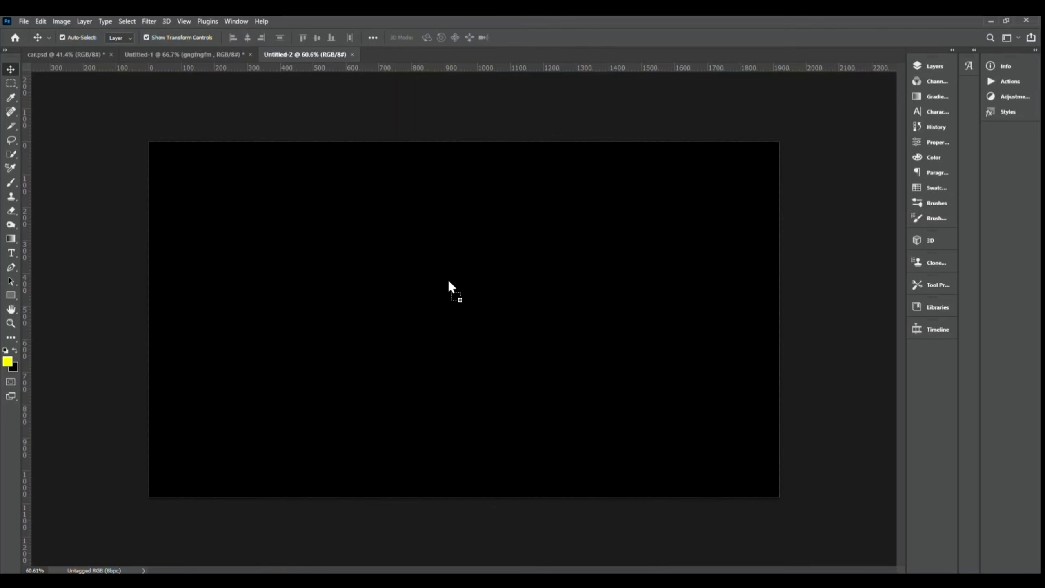
pyautogui.moveTo(468, 294); pyautogui.dragTo(235, 234)
# Scale the road image proportionally to about 33.72% so it fills the whole canvas.
pyautogui.hotkey('ctrl', 't')
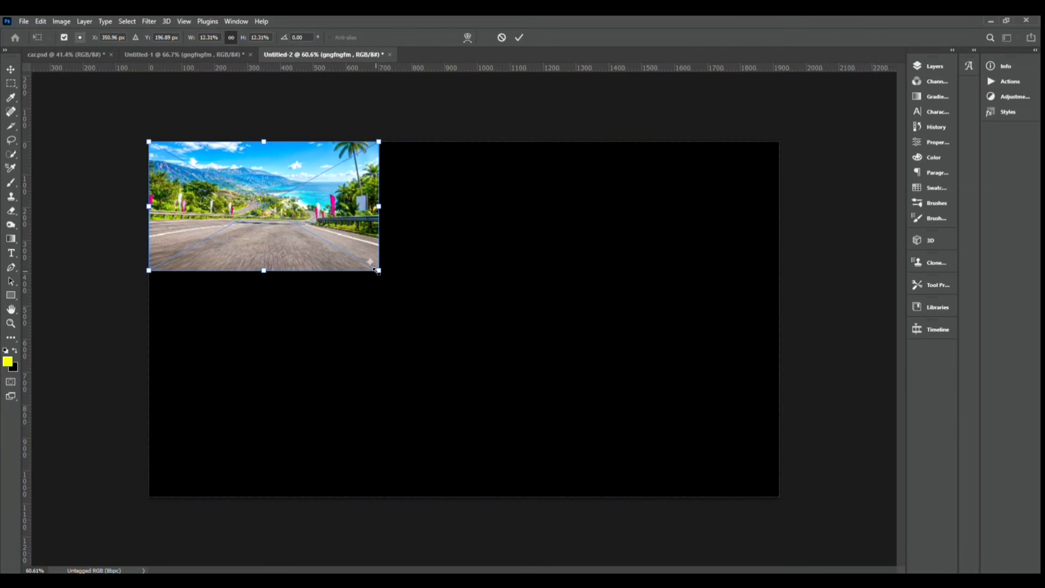
pyautogui.moveTo(378, 271); pyautogui.dragTo(766, 517)
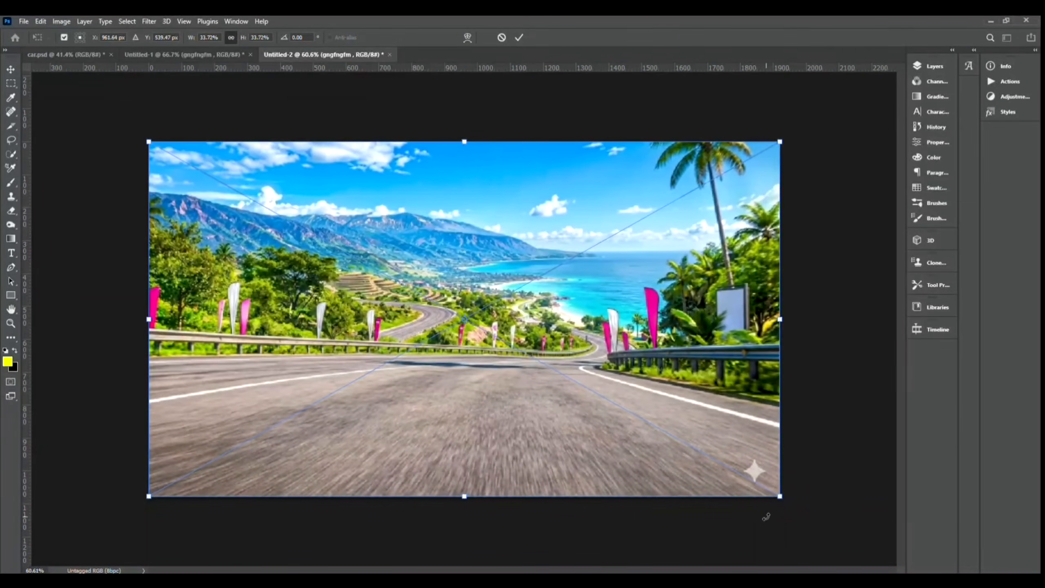
pyautogui.press('Return')
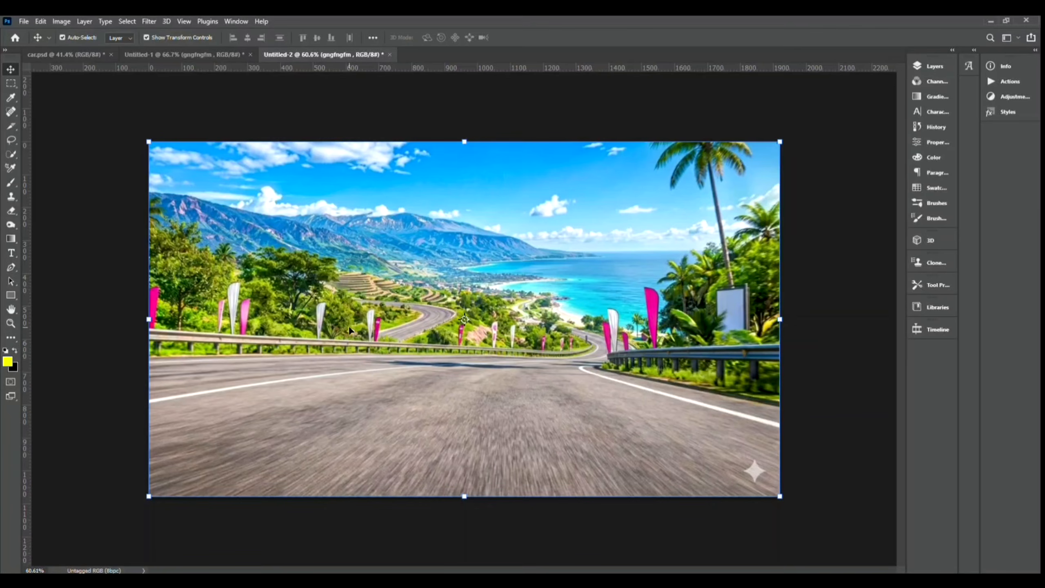
pyautogui.scroll(10, 755, 480)
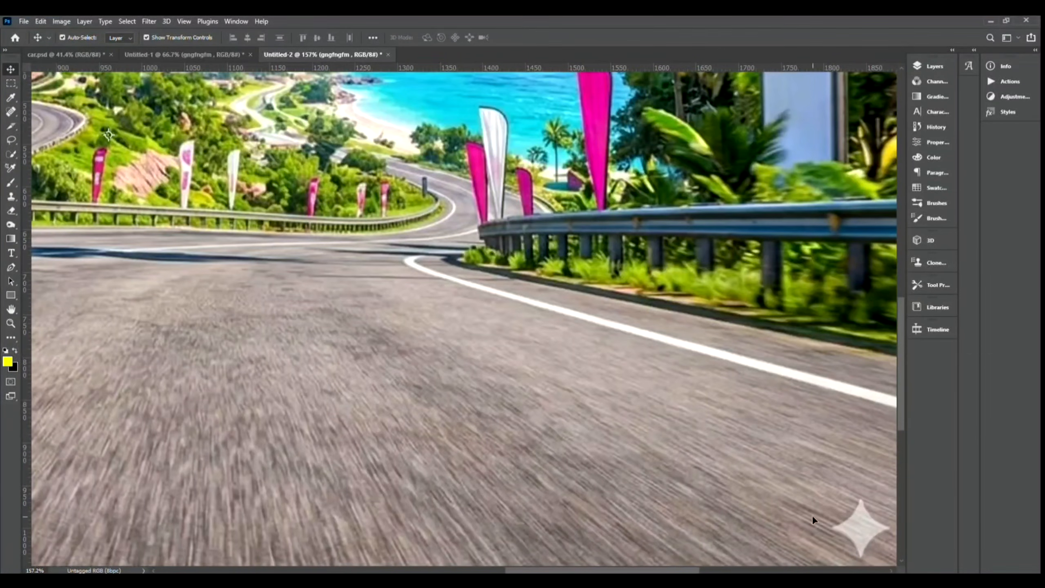
pyautogui.scroll(-2, 761, 490)
pyautogui.scroll(-4, 408, 381)
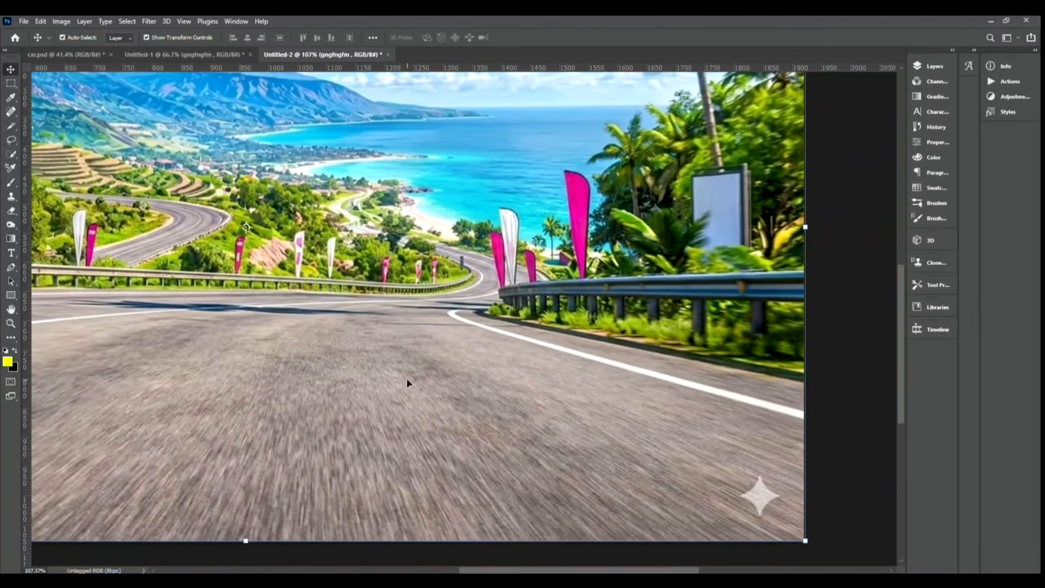
pyautogui.scroll(-2, 419, 296)
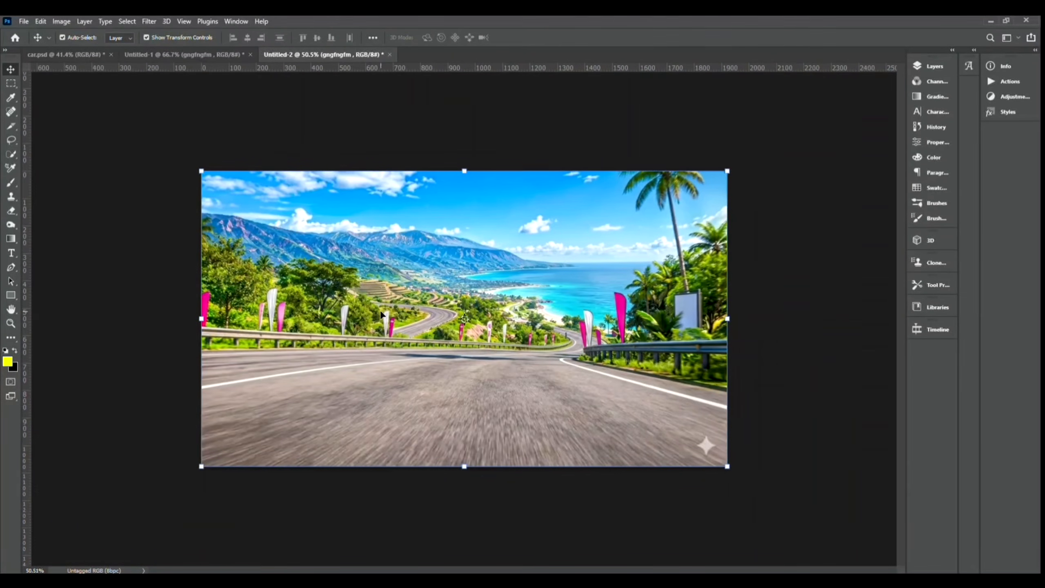
pyautogui.scroll(1, 454, 278)
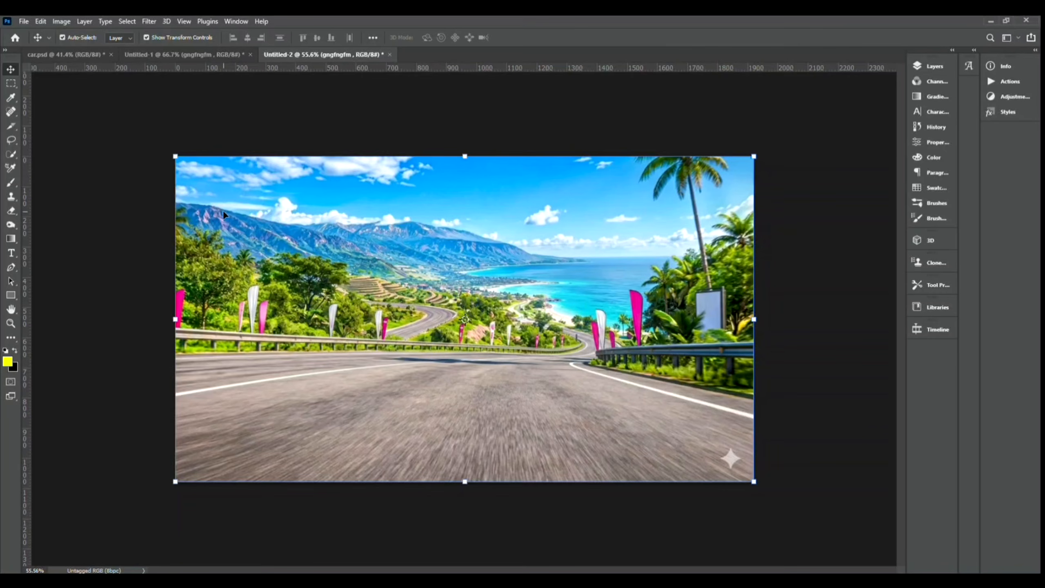
# Replace the road image's sky with the red sunset preset using Sky Replacement, output to New Layers.
pyautogui.click(39, 22)
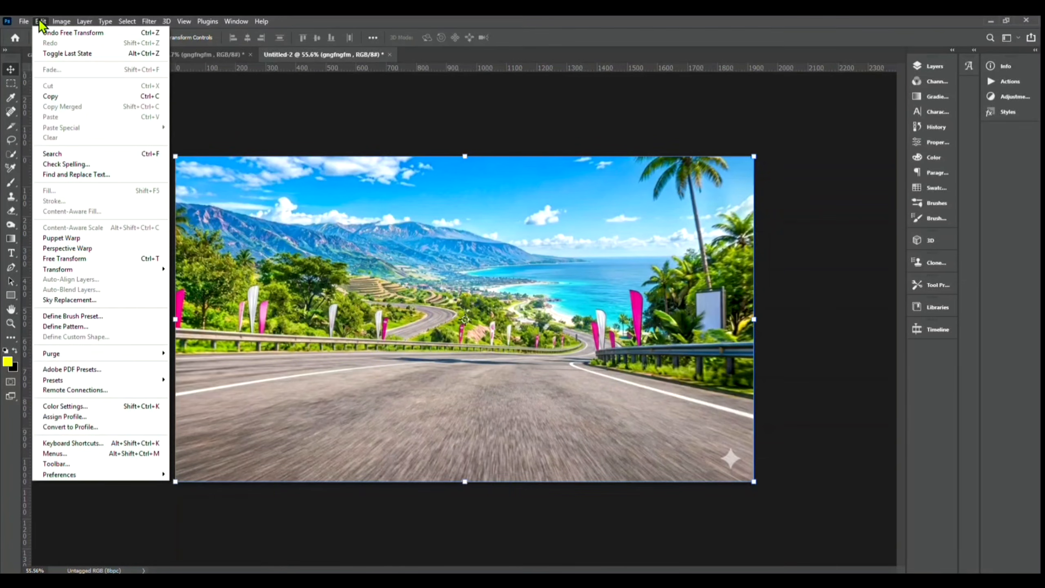
pyautogui.click(94, 303)
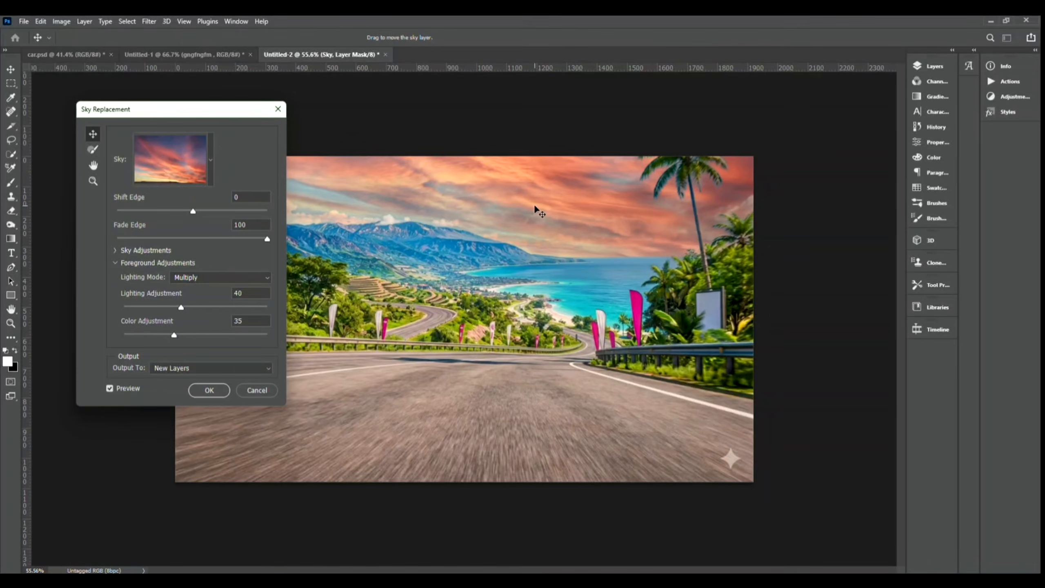
pyautogui.click(211, 161)
pyautogui.scroll(-5, 155, 350)
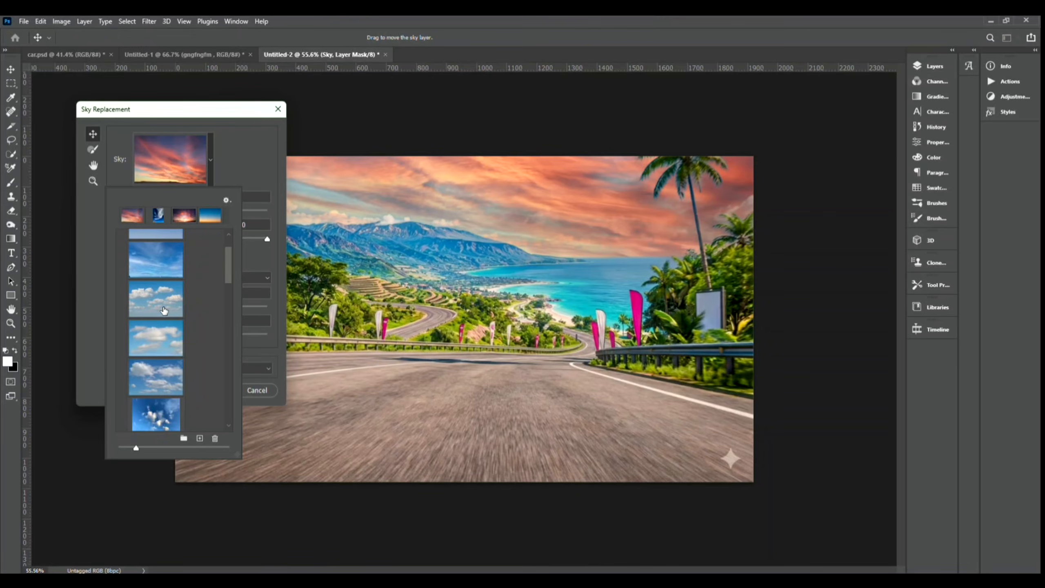
pyautogui.scroll(-5, 155, 338)
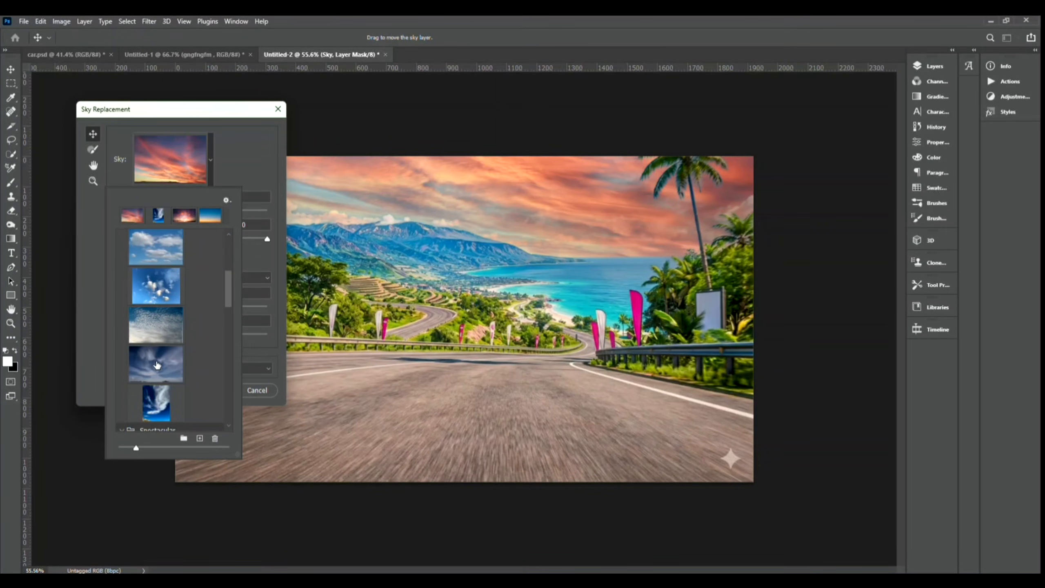
pyautogui.scroll(-2, 157, 364)
pyautogui.scroll(1, 156, 349)
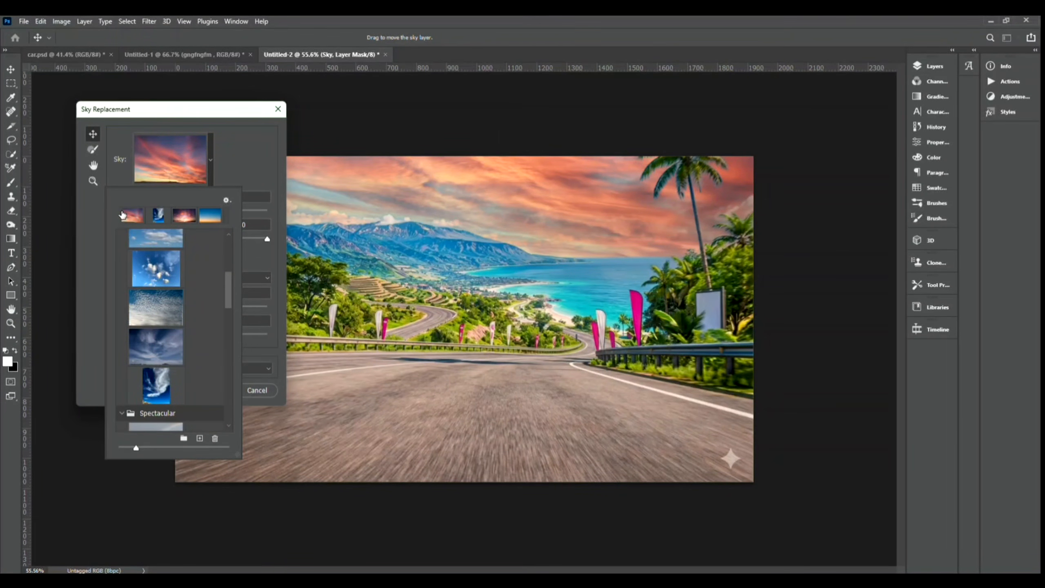
pyautogui.click(310, 117)
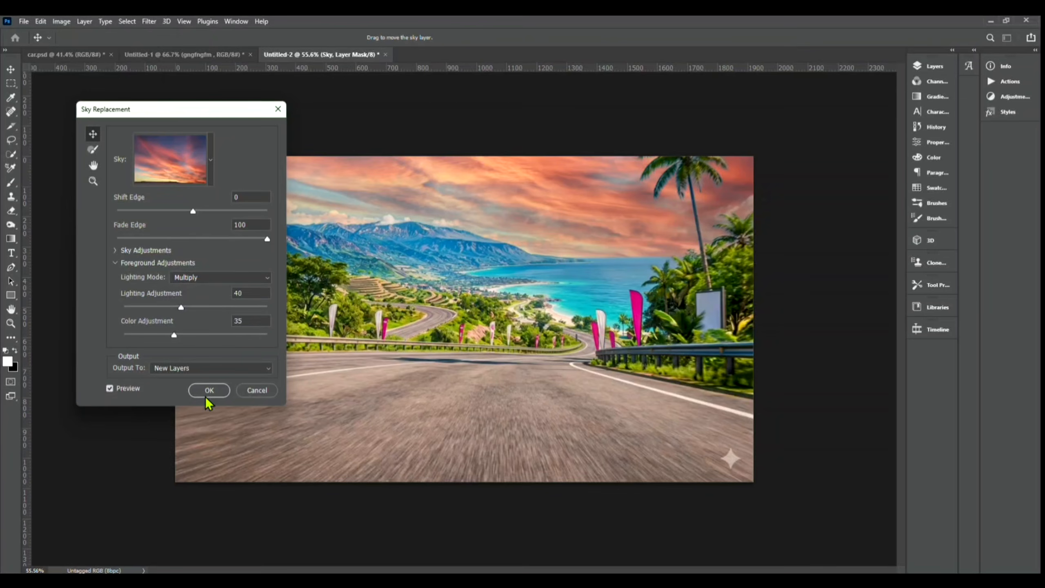
pyautogui.click(207, 395)
# Collapse the Sky Replacement Group and toggle its visibility to compare the scene with and without the new sky.
pyautogui.click(917, 70)
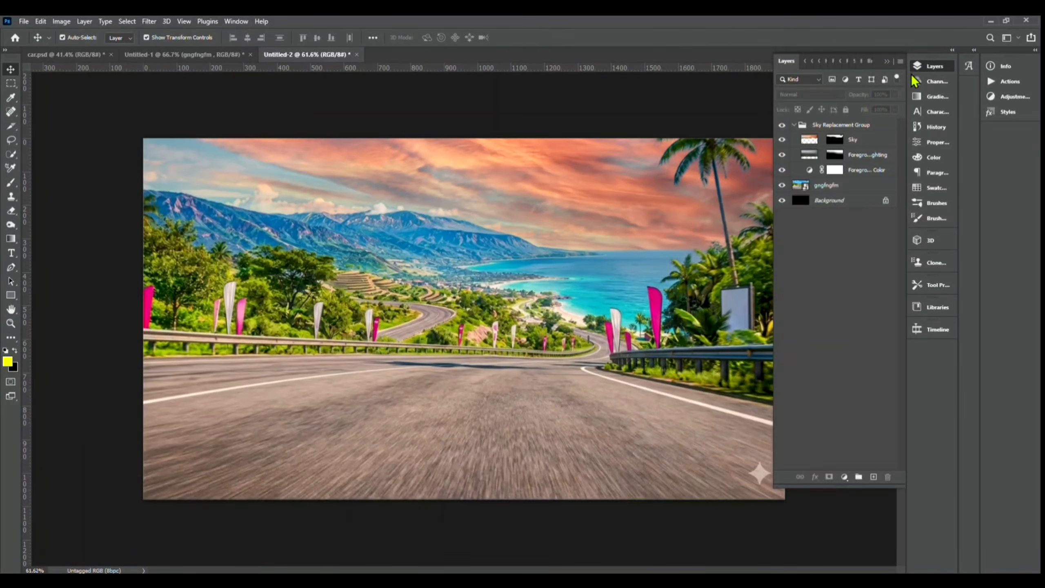
pyautogui.click(793, 125)
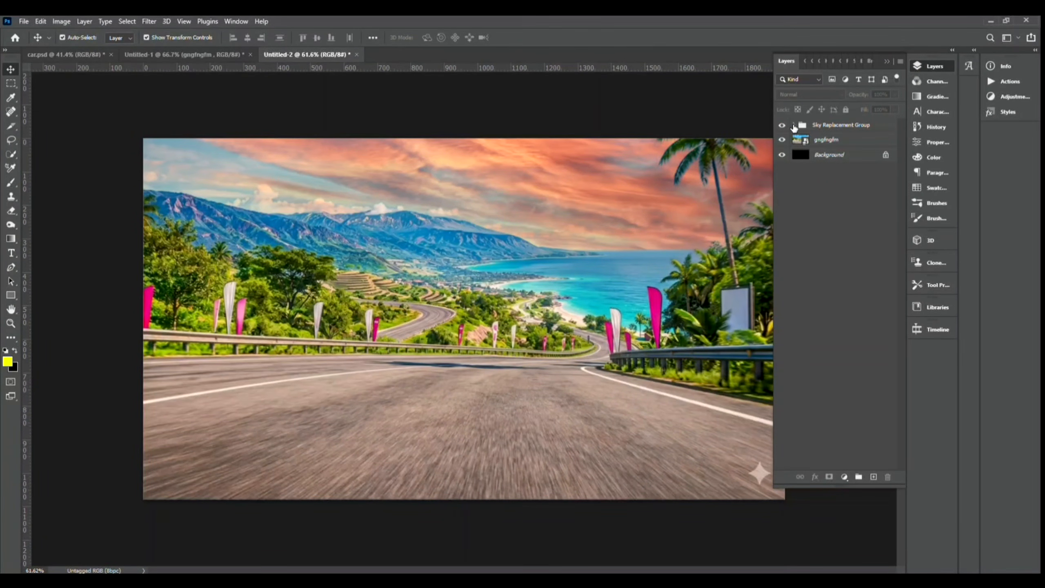
pyautogui.click(781, 126)
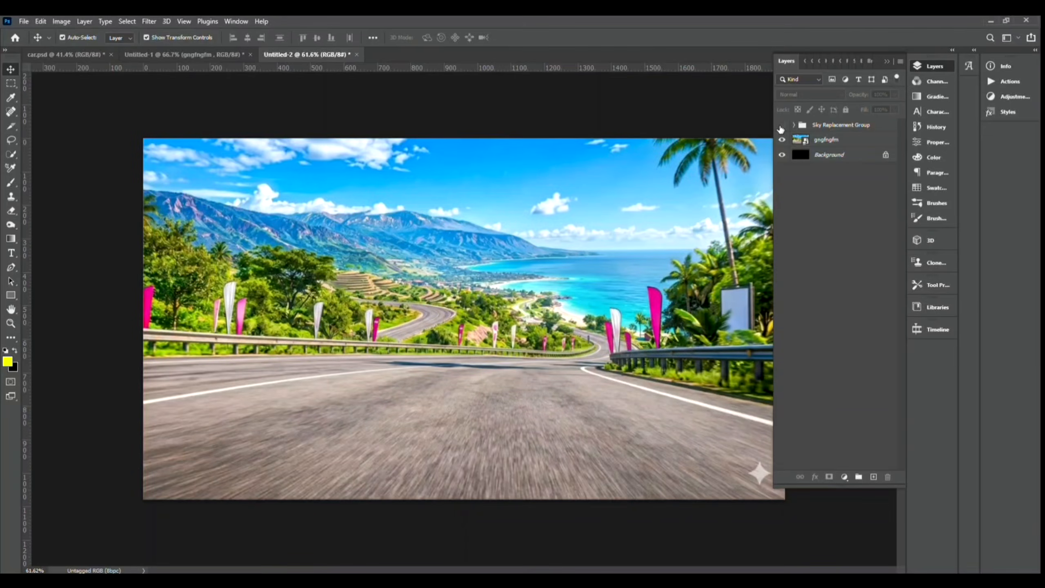
pyautogui.click(781, 126)
pyautogui.click(781, 125)
pyautogui.click(781, 126)
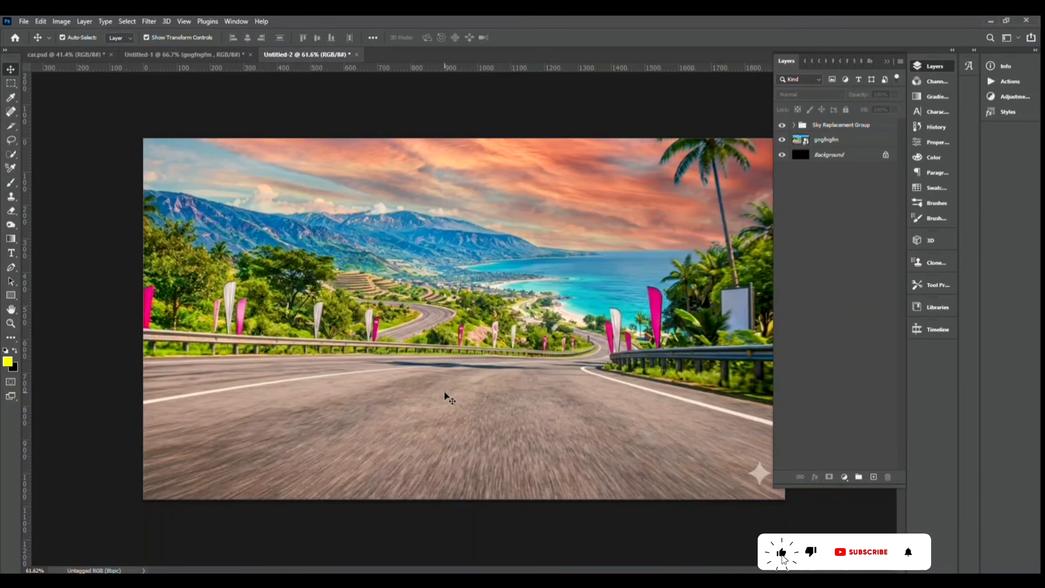
pyautogui.scroll(-1, 345, 347)
pyautogui.scroll(1, 333, 310)
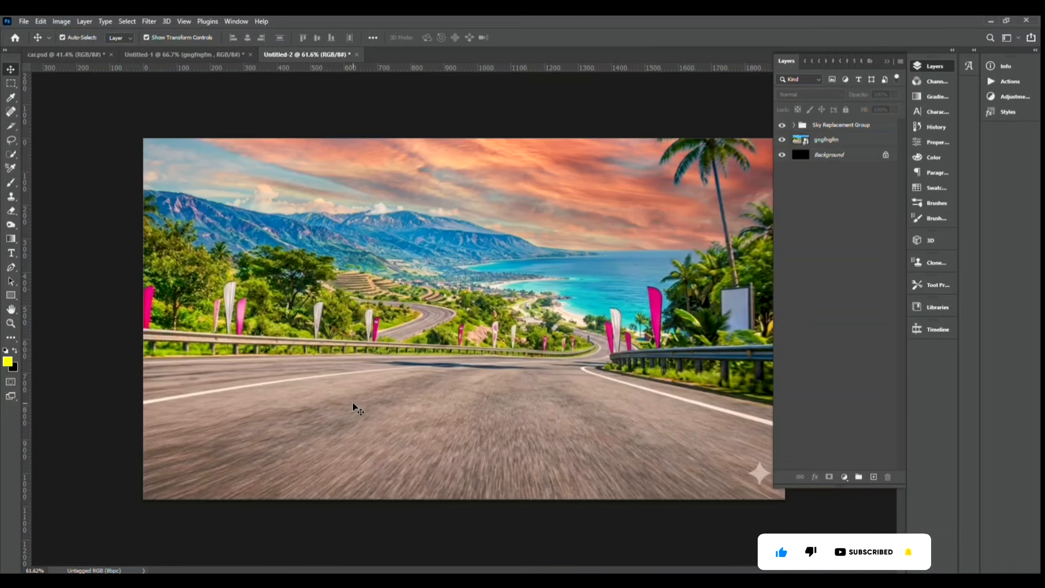
# Copy the yellow car image from Untitled-1 into Untitled-2 and scale it to about 20.65% over the road.
pyautogui.click(202, 57)
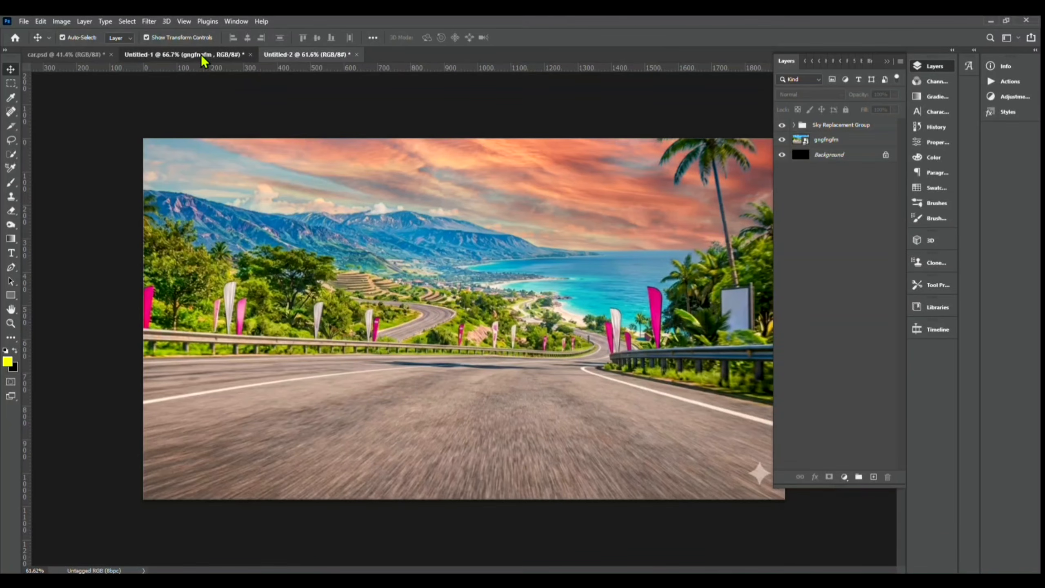
pyautogui.click(452, 306)
pyautogui.click(527, 198)
pyautogui.moveTo(527, 199); pyautogui.dragTo(362, 57)
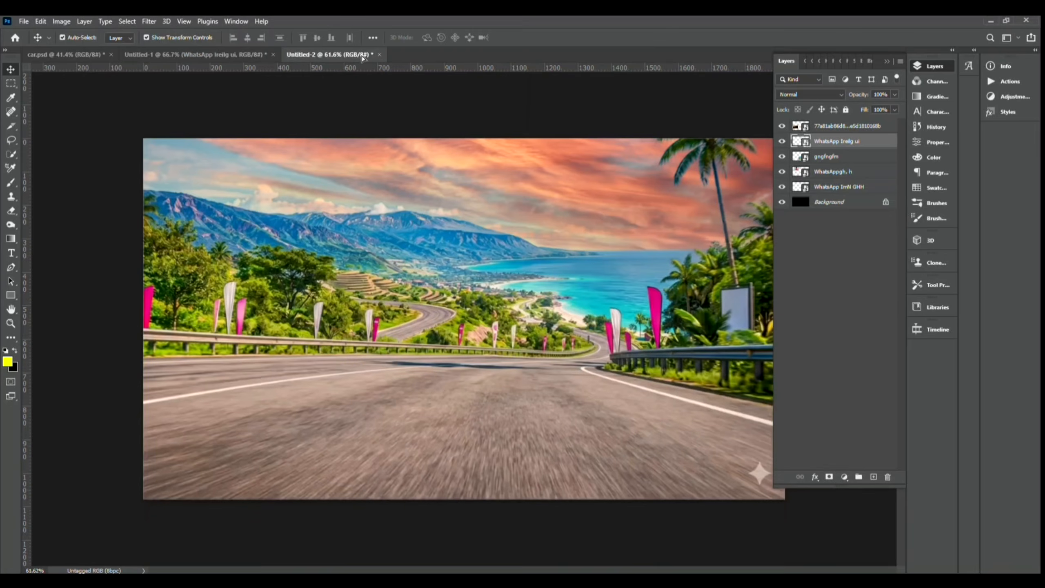
pyautogui.moveTo(403, 339); pyautogui.dragTo(402, 338)
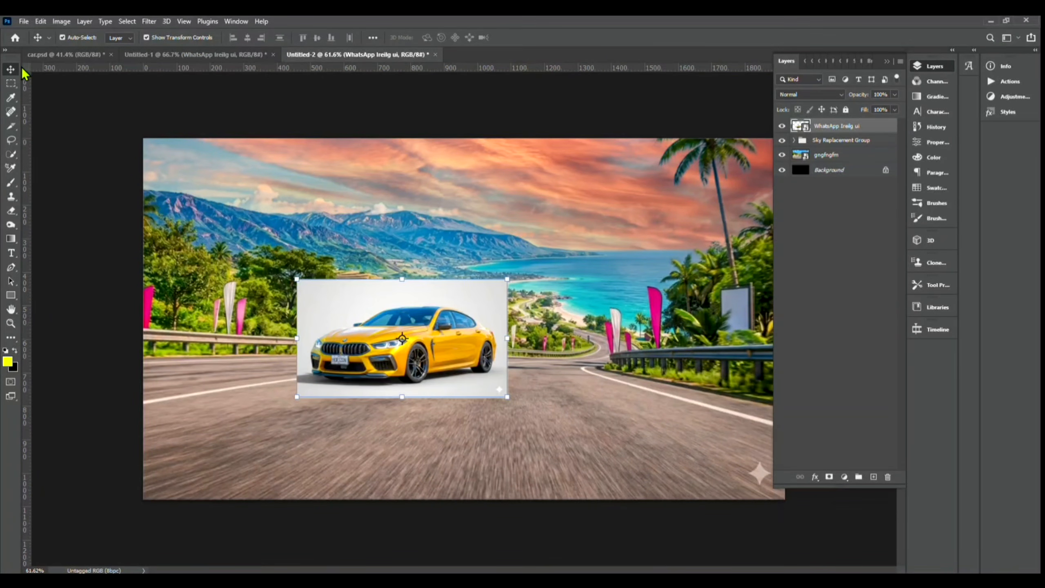
pyautogui.moveTo(402, 280); pyautogui.dragTo(384, 334)
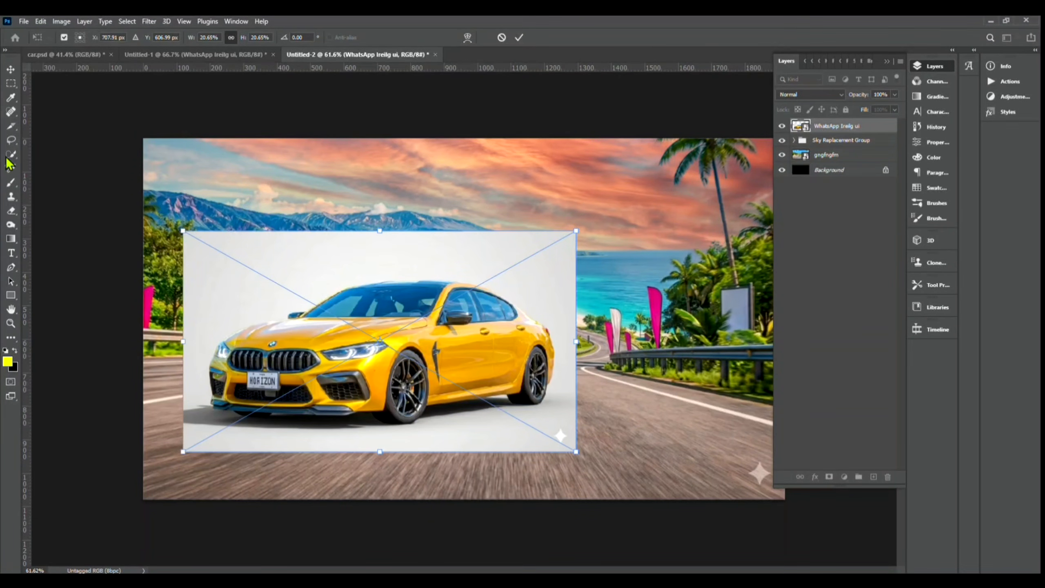
# Select the yellow car with Select Subject and expand the selection by 3 pixels.
pyautogui.click(126, 21)
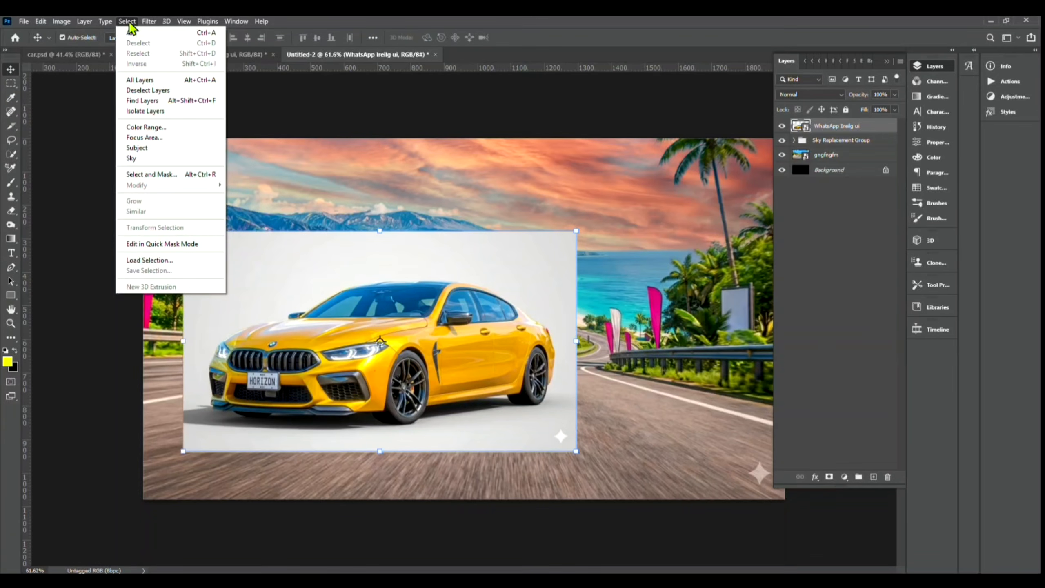
pyautogui.click(138, 158)
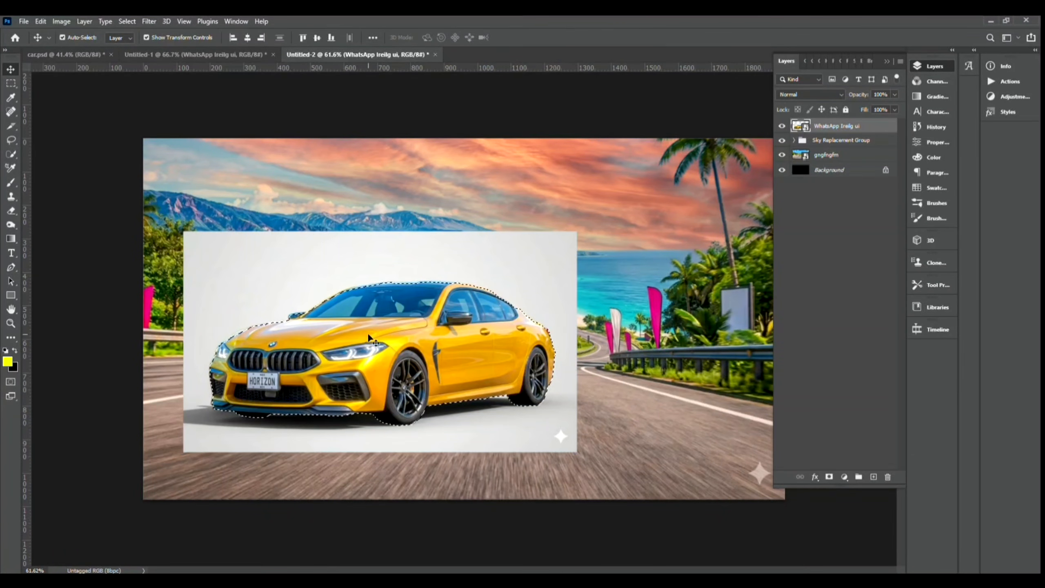
pyautogui.scroll(2, 443, 328)
pyautogui.click(125, 21)
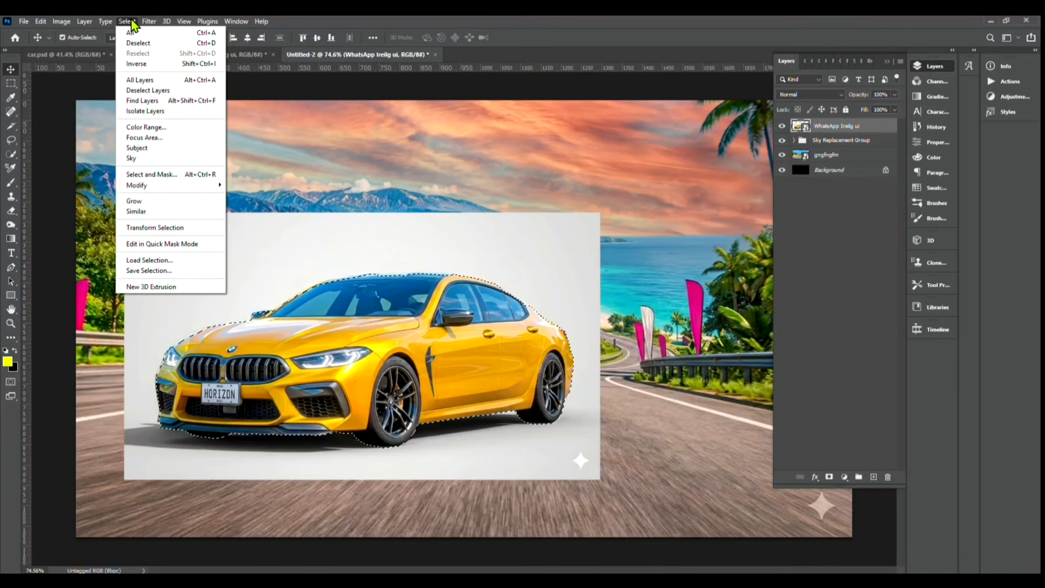
pyautogui.moveTo(166, 186)
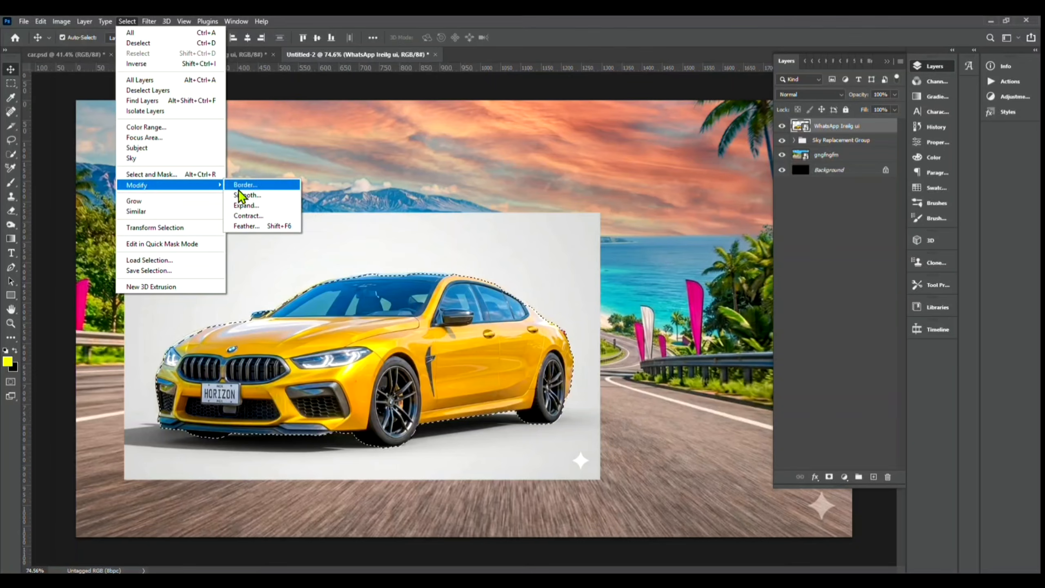
pyautogui.click(268, 212)
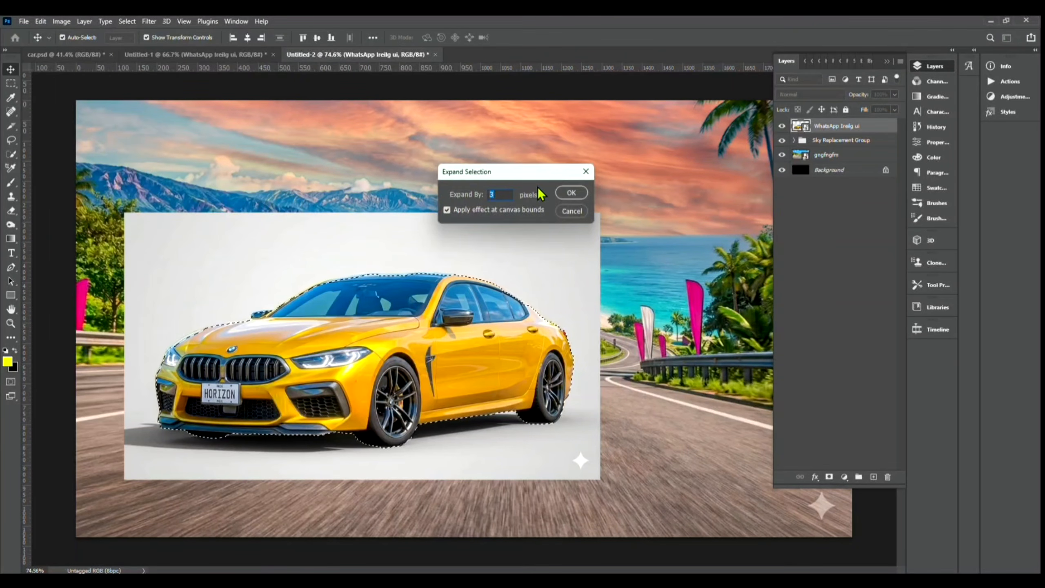
pyautogui.click(571, 193)
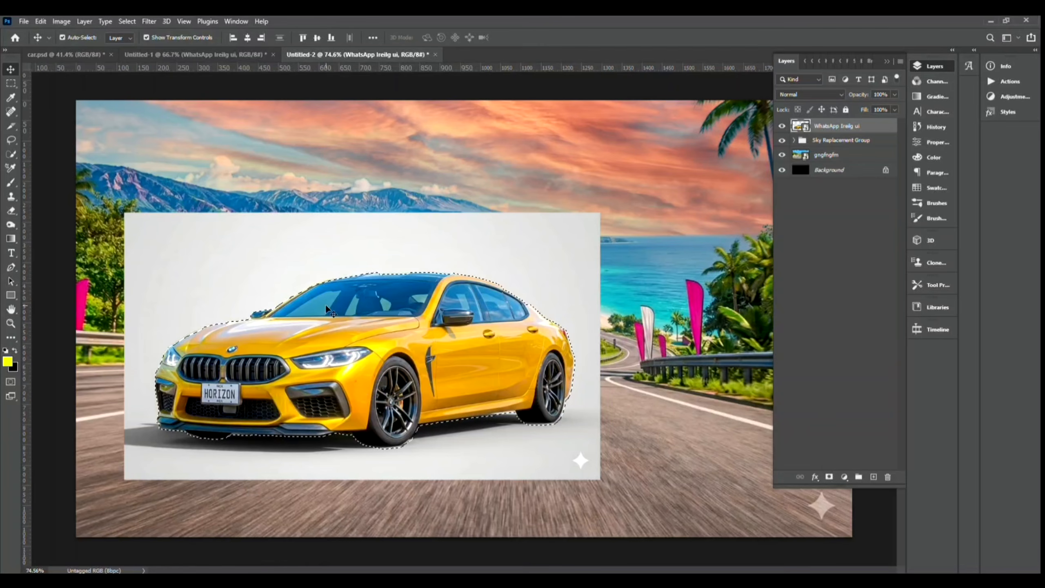
# Smooth the car selection with a sample radius of 5 pixels.
pyautogui.click(126, 21)
pyautogui.moveTo(215, 187)
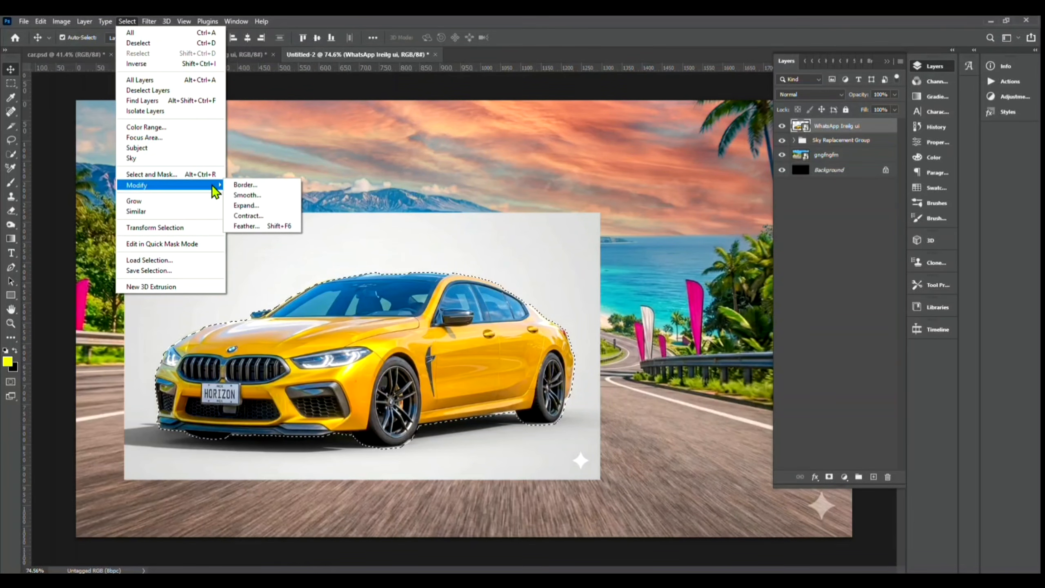
pyautogui.click(251, 196)
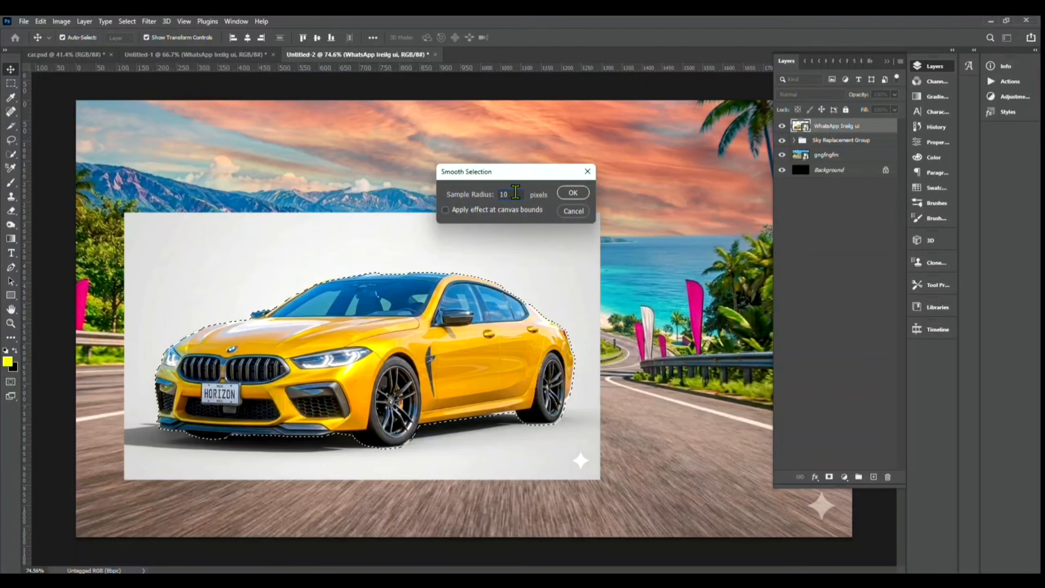
pyautogui.write('5')
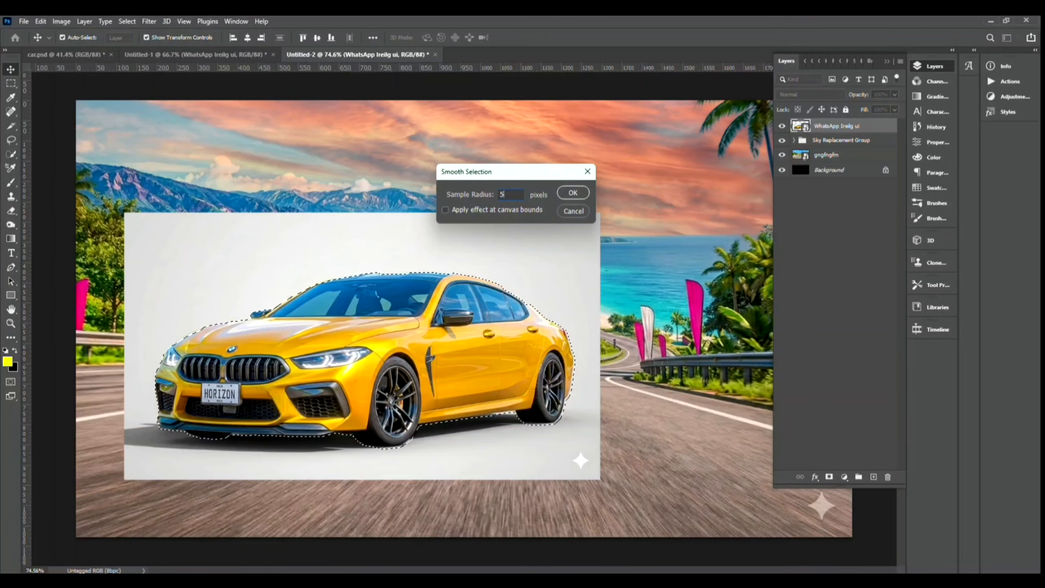
pyautogui.click(572, 192)
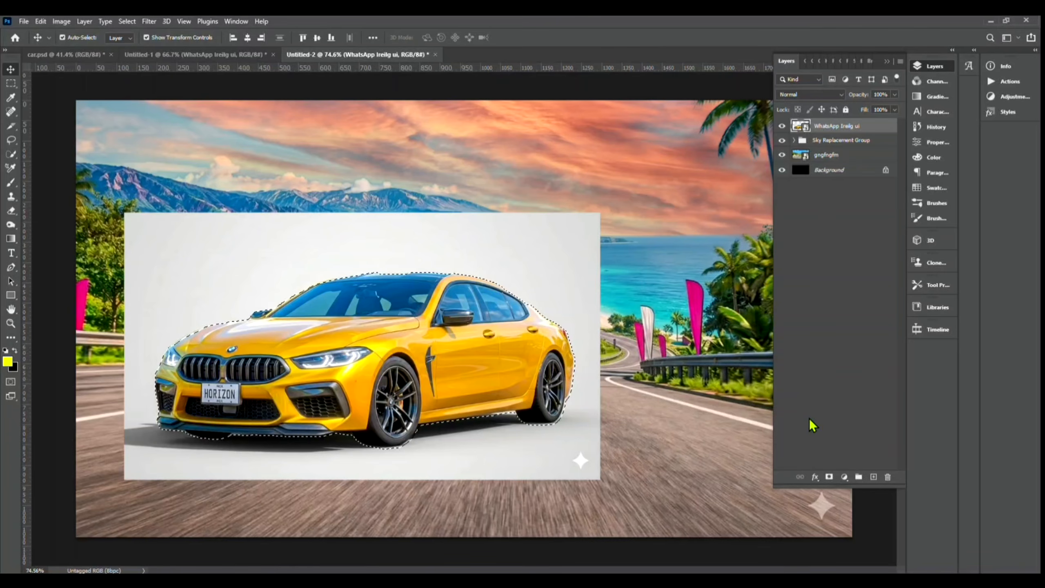
# Add a layer mask to the car layer from the selection and inspect the cut-out's edges.
pyautogui.click(829, 478)
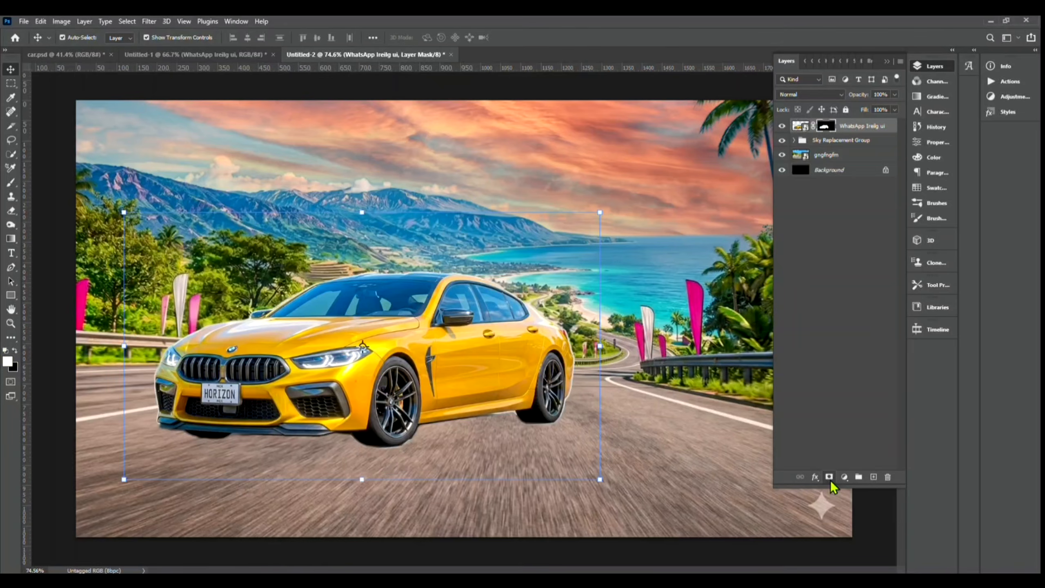
pyautogui.scroll(6, 448, 369)
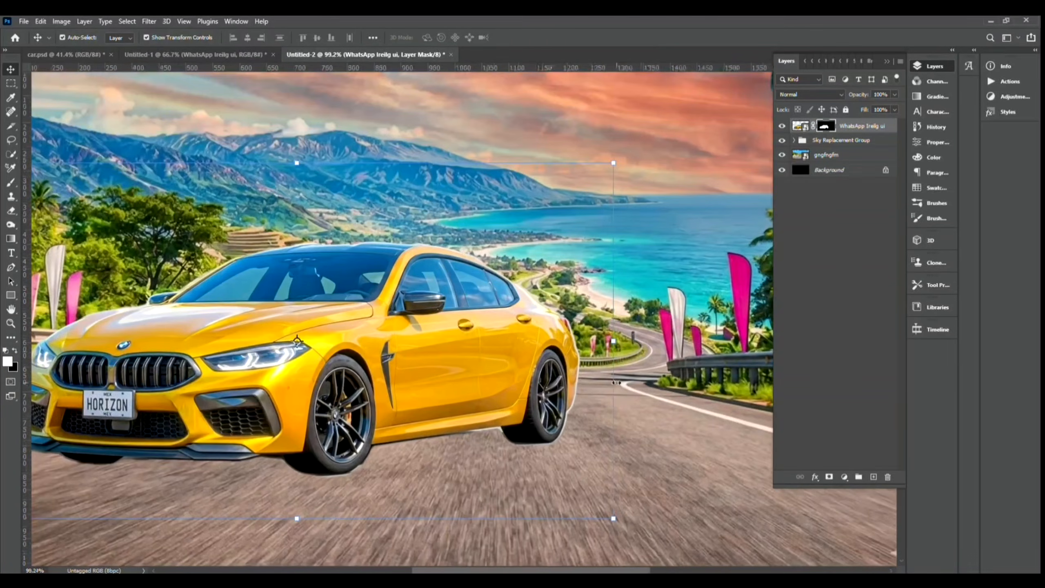
pyautogui.scroll(-6, 529, 332)
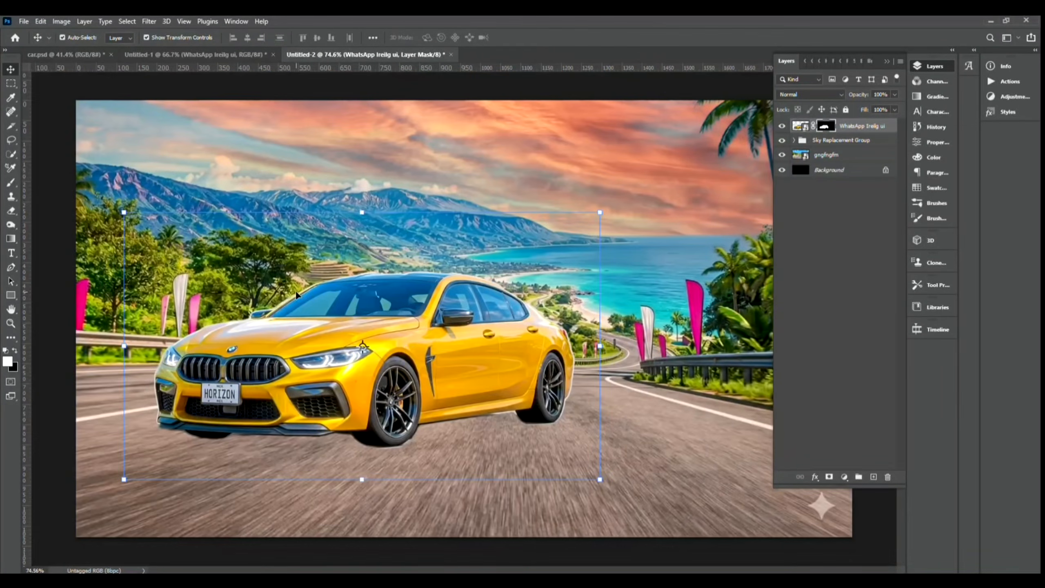
# Apply the Minimum filter to the car's layer mask with a 1.7-pixel radius and Roundness preserved, comparing the preview.
pyautogui.click(149, 21)
pyautogui.moveTo(187, 259)
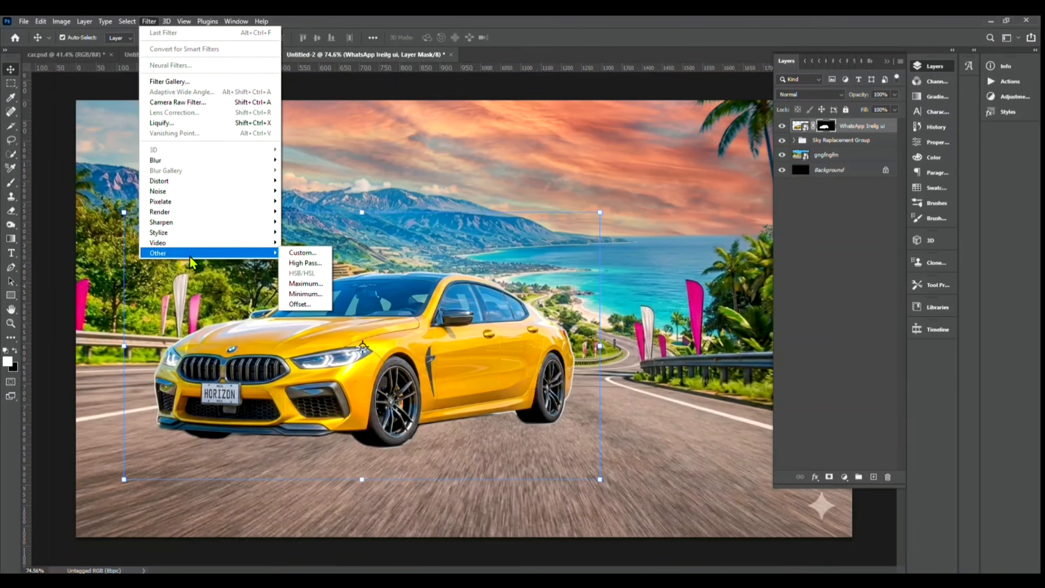
pyautogui.click(298, 293)
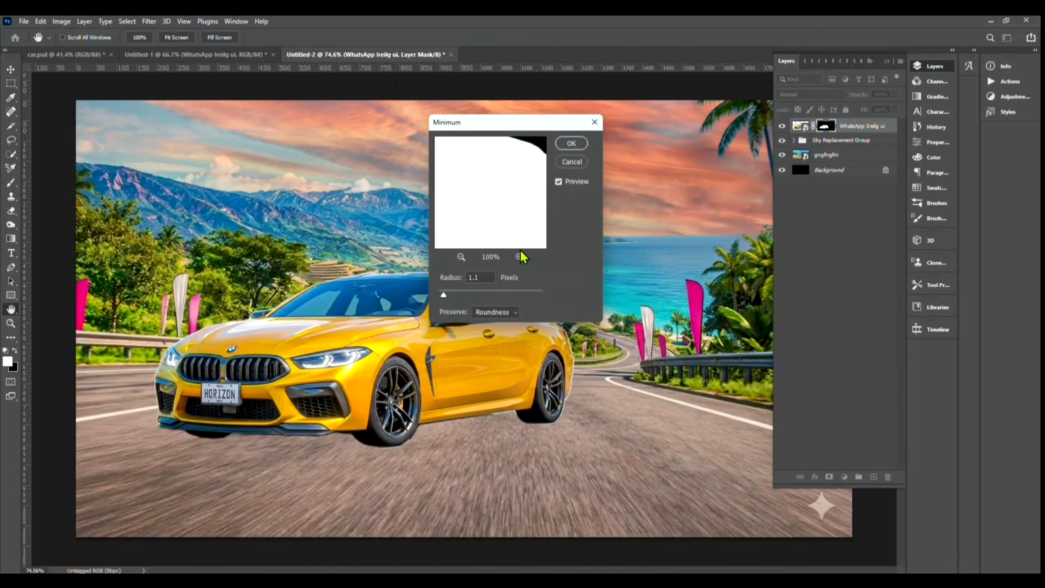
pyautogui.moveTo(564, 121); pyautogui.dragTo(696, 87)
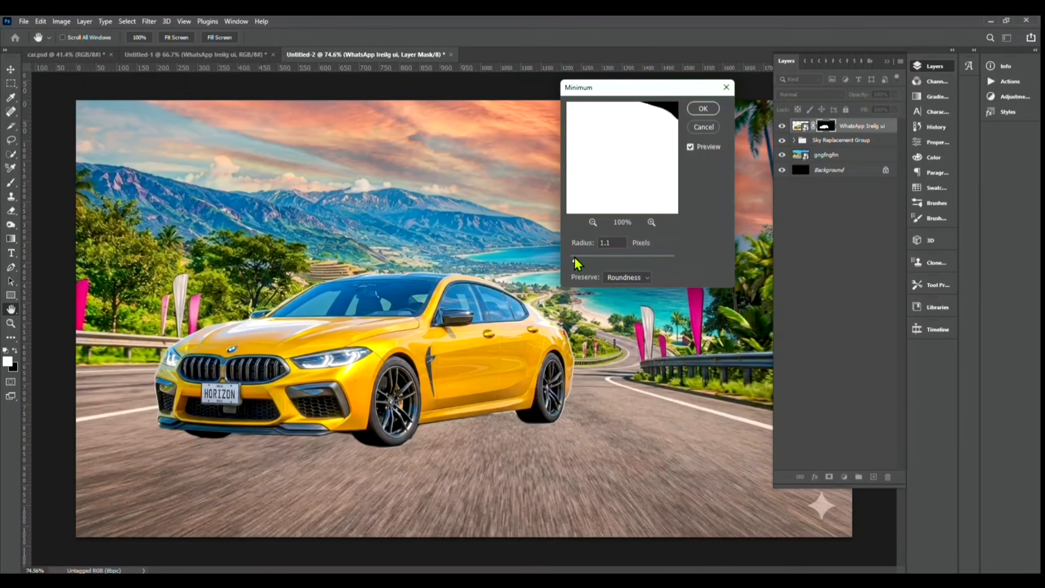
pyautogui.moveTo(575, 259); pyautogui.dragTo(578, 260)
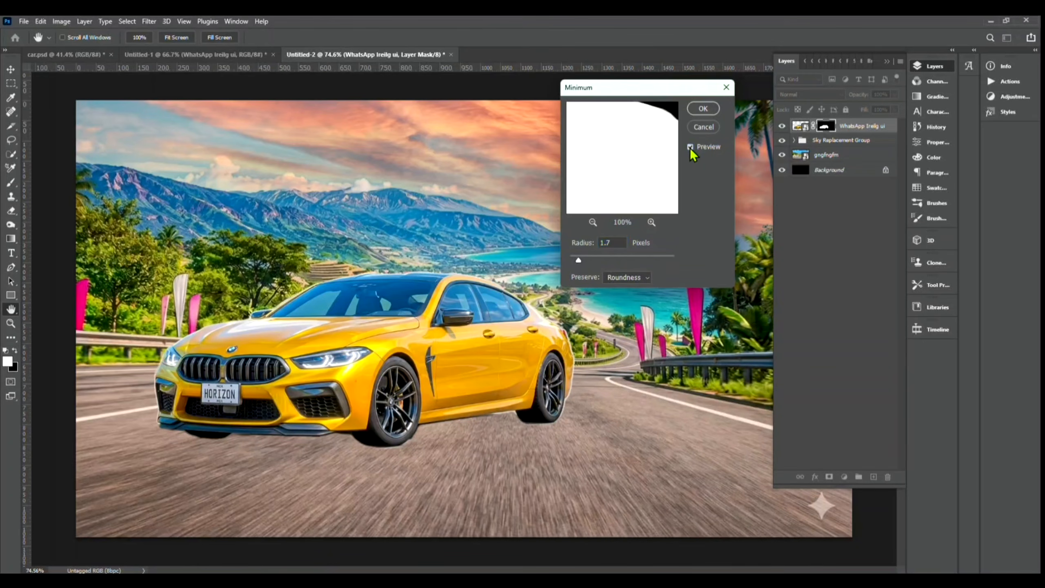
pyautogui.click(691, 149)
pyautogui.click(691, 146)
pyautogui.click(701, 108)
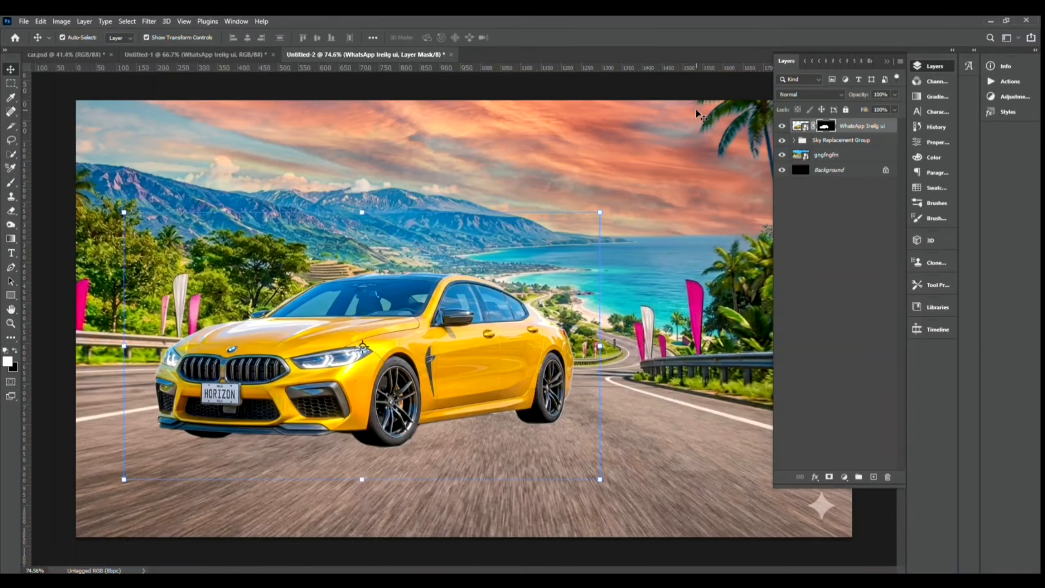
# Reposition the masked car and scale it up over the left part of the road.
pyautogui.scroll(-3, 464, 321)
pyautogui.moveTo(364, 390); pyautogui.dragTo(344, 402)
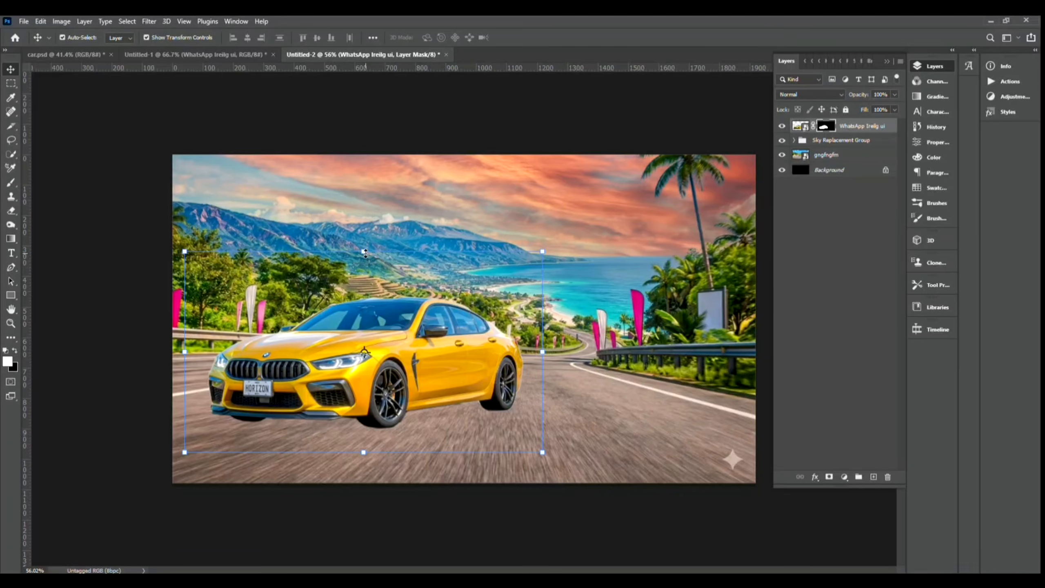
pyautogui.moveTo(365, 253); pyautogui.dragTo(371, 219)
pyautogui.press('Return')
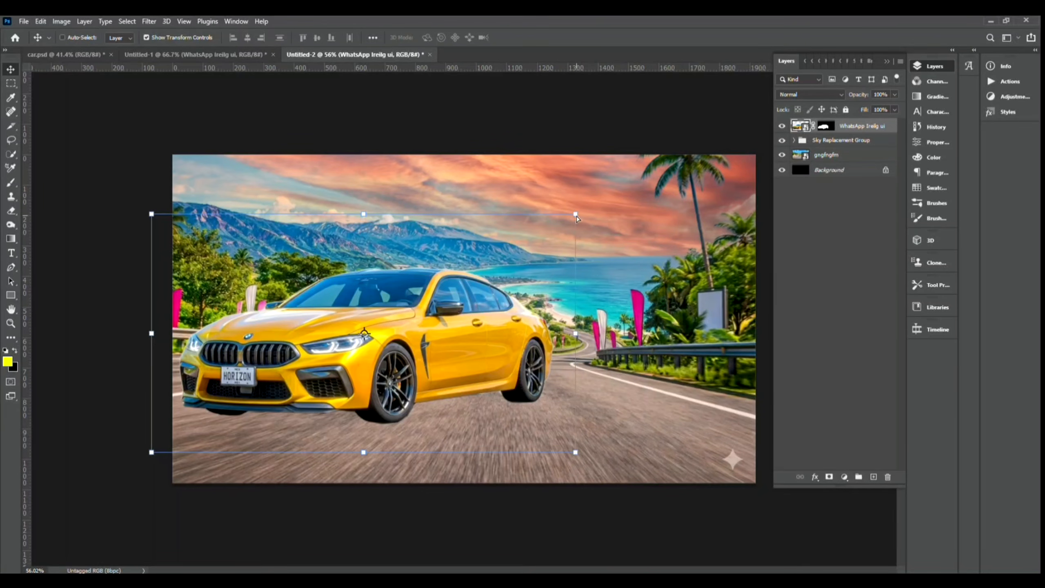
# Distort the car by pulling its bounding box's two right corners inward to suit the road's perspective, and try to warp it.
pyautogui.moveTo(575, 218); pyautogui.dragTo(541, 224)
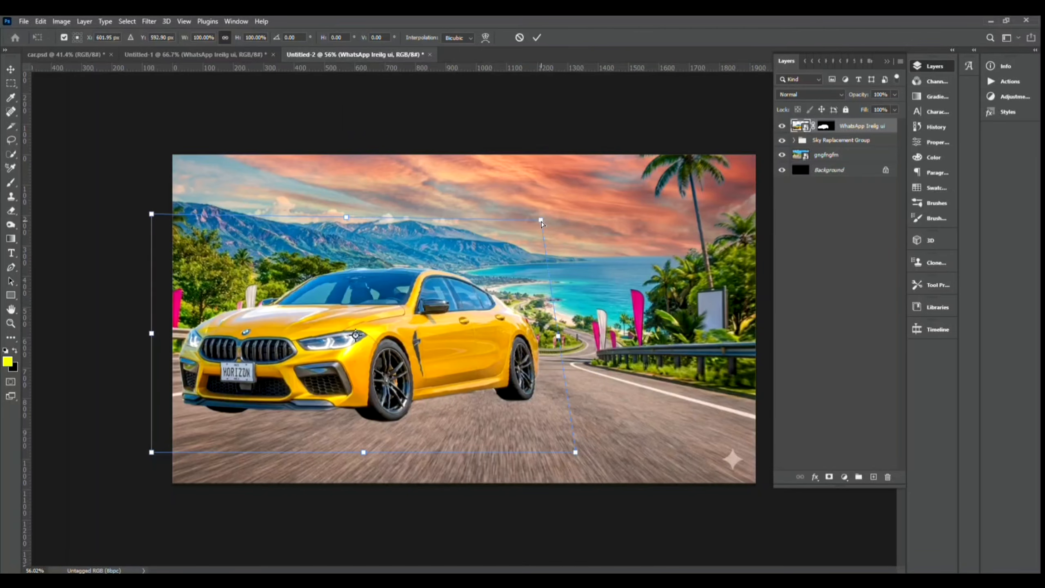
pyautogui.moveTo(577, 457); pyautogui.dragTo(552, 428)
pyautogui.click(40, 21)
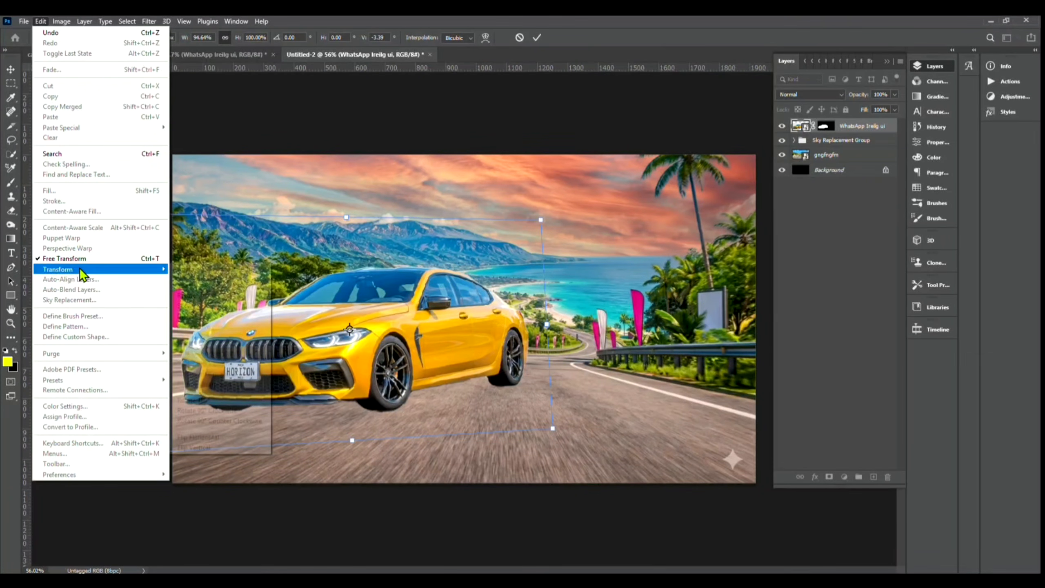
pyautogui.moveTo(83, 276)
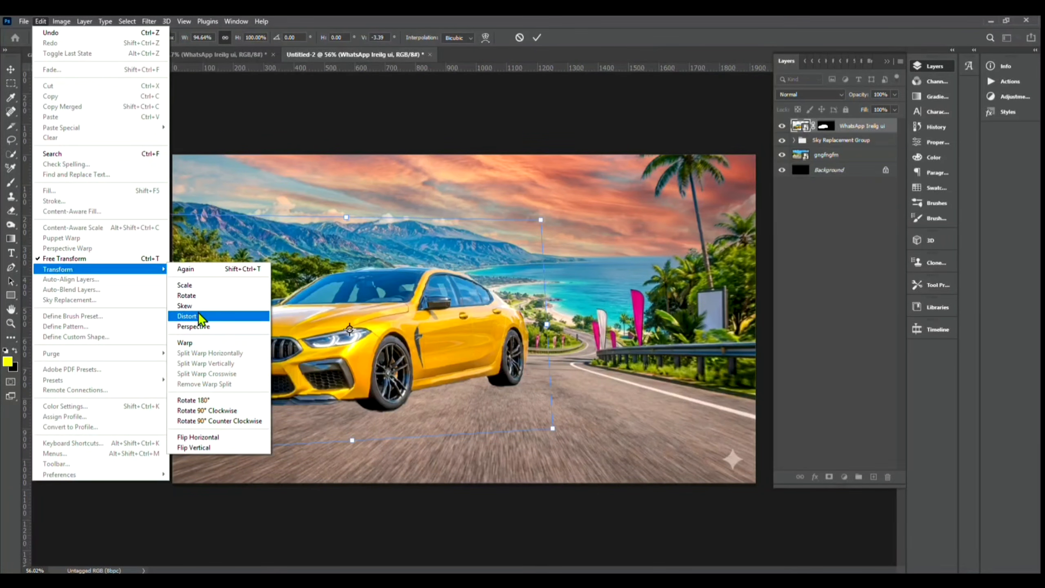
pyautogui.click(203, 344)
pyautogui.click(519, 235)
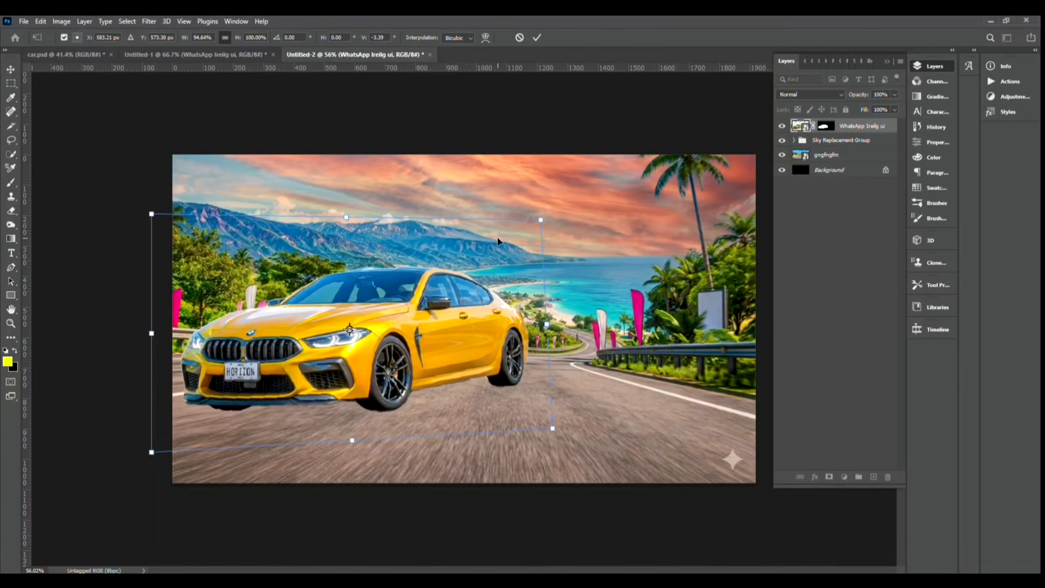
pyautogui.press('Escape')
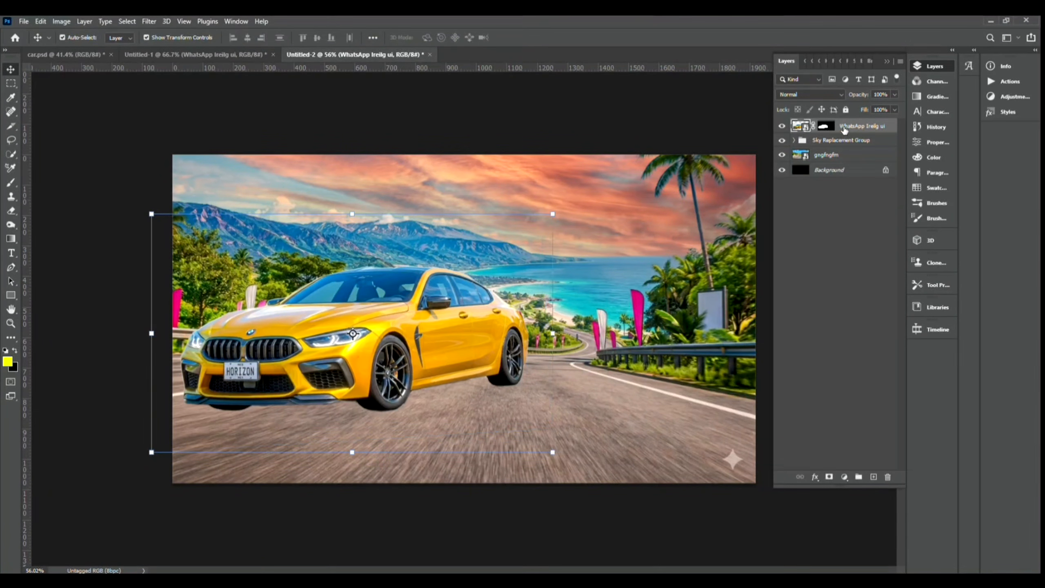
# Convert the car layer to a smart object and warp it, lowering the front wheel area and pulling the rear end inward.
pyautogui.rightClick(844, 130)
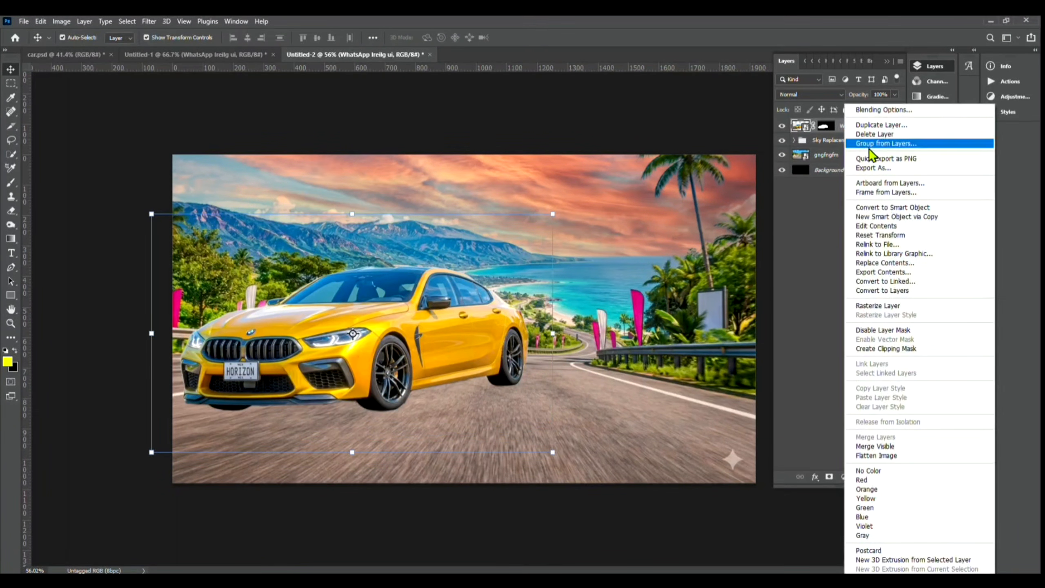
pyautogui.click(877, 207)
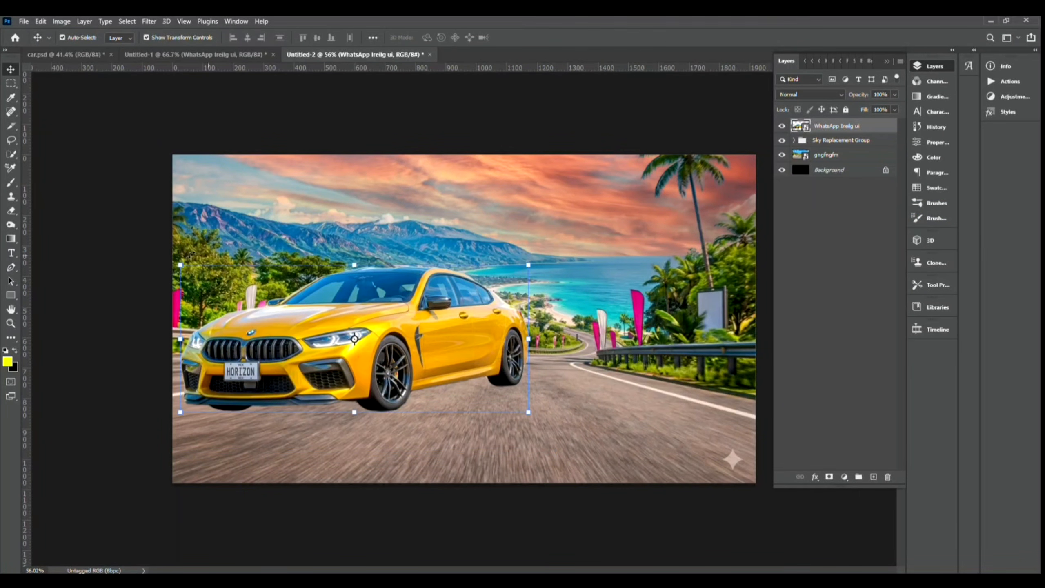
pyautogui.click(41, 21)
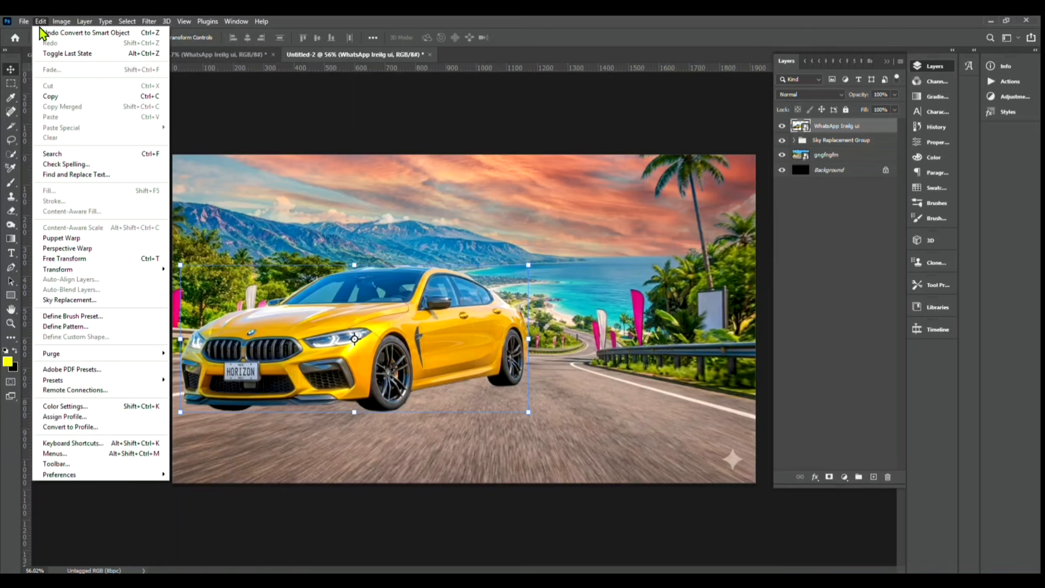
pyautogui.moveTo(76, 270)
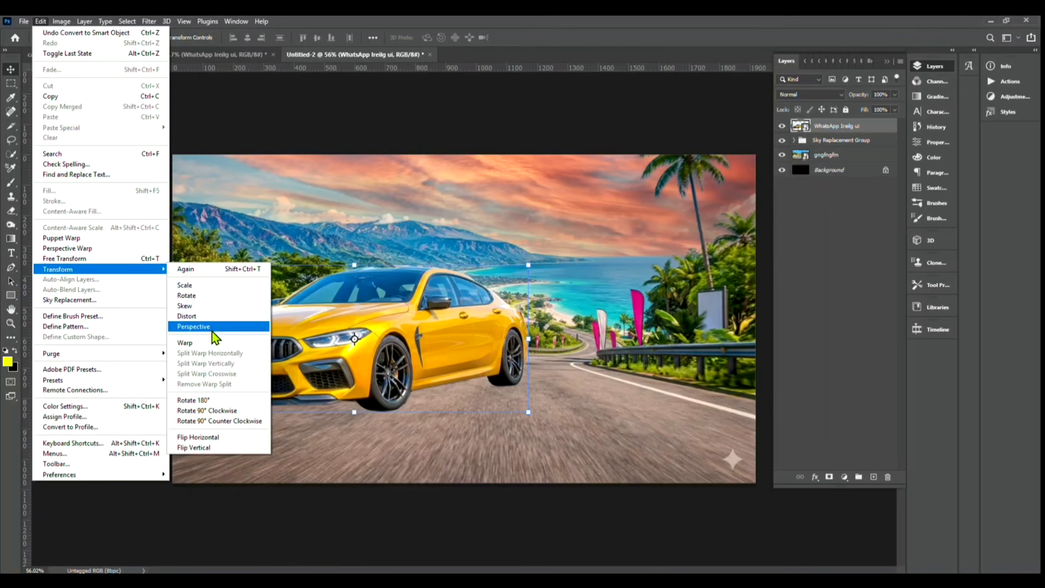
pyautogui.click(196, 345)
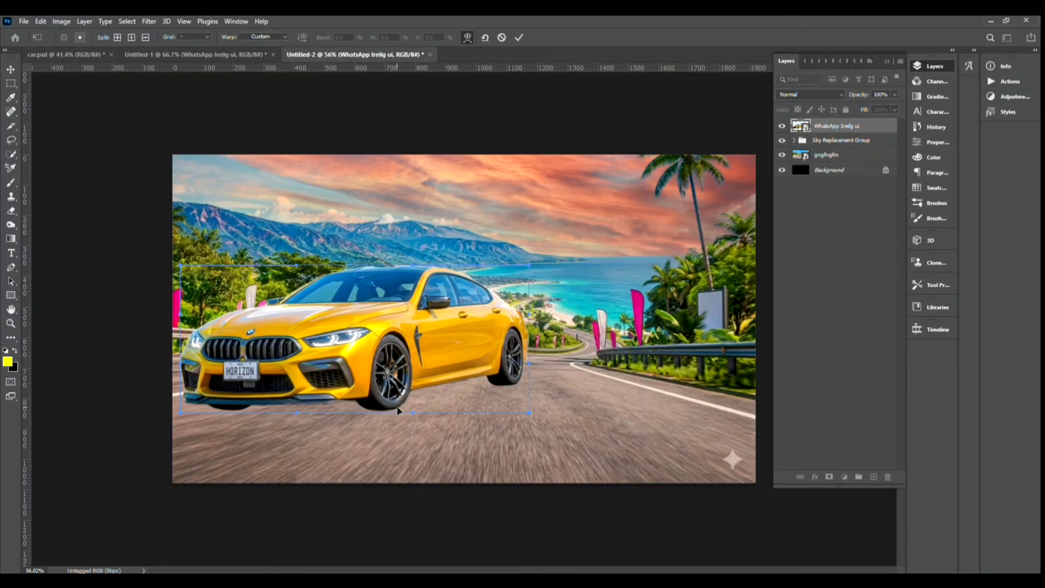
pyautogui.moveTo(416, 416); pyautogui.dragTo(416, 453)
pyautogui.moveTo(529, 265)
pyautogui.mouseDown()
pyautogui.moveTo(506, 257)
pyautogui.moveTo(522, 262)
pyautogui.mouseUp()
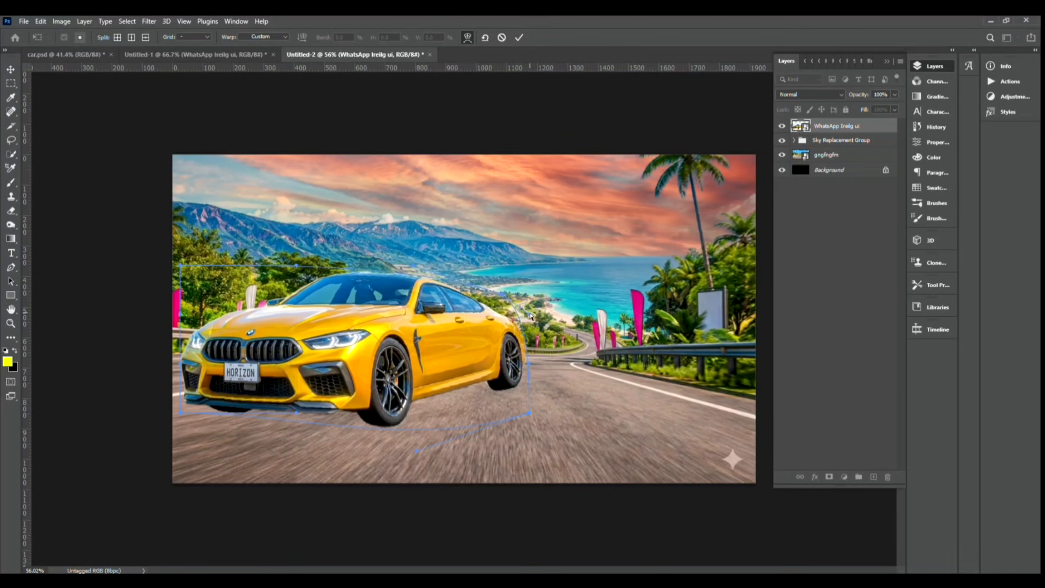
pyautogui.moveTo(528, 314); pyautogui.dragTo(522, 302)
pyautogui.moveTo(296, 265); pyautogui.dragTo(246, 260)
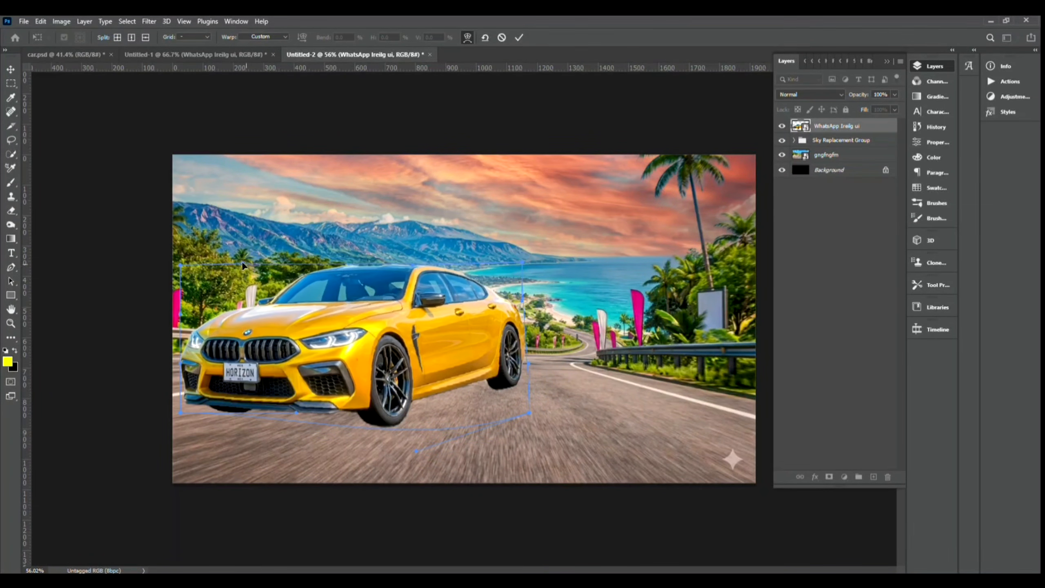
pyautogui.moveTo(529, 413); pyautogui.dragTo(499, 409)
pyautogui.moveTo(525, 307); pyautogui.dragTo(496, 305)
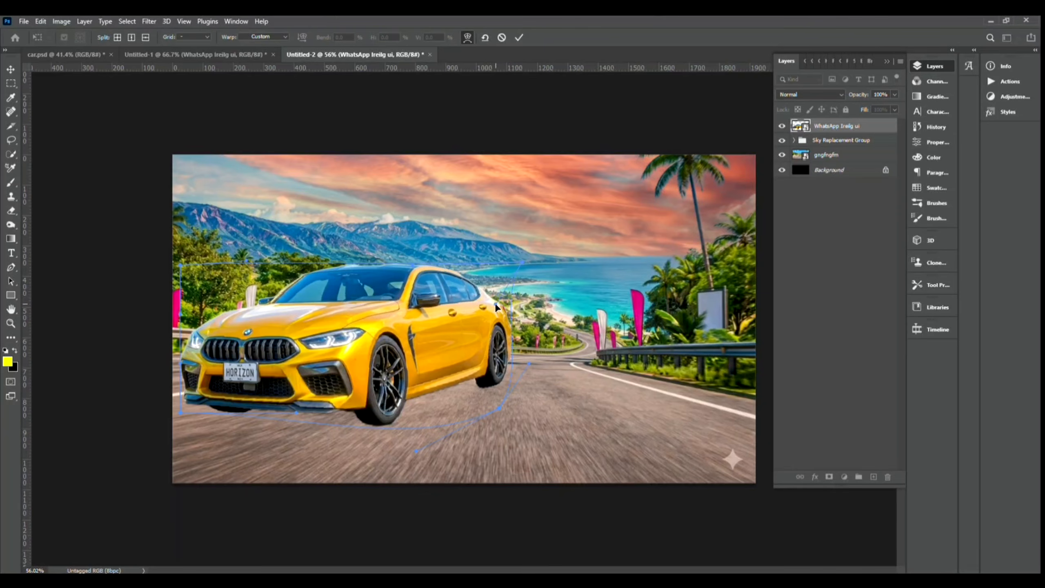
# Move the warped car into place on the road, enlarge it slightly, then deselect it and check the fit.
pyautogui.moveTo(291, 284); pyautogui.dragTo(309, 289)
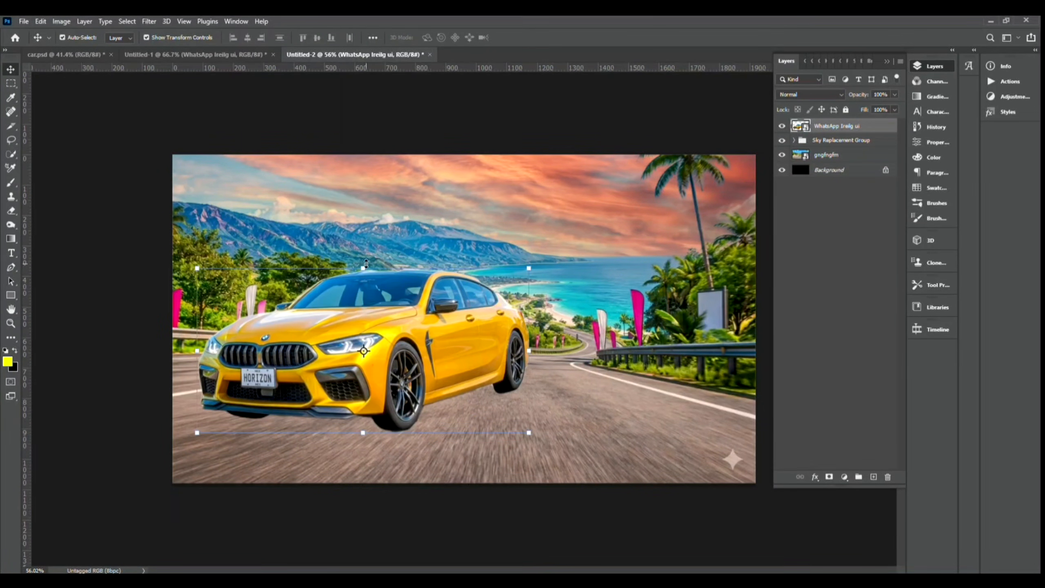
pyautogui.moveTo(366, 265); pyautogui.dragTo(367, 252)
pyautogui.click(490, 396)
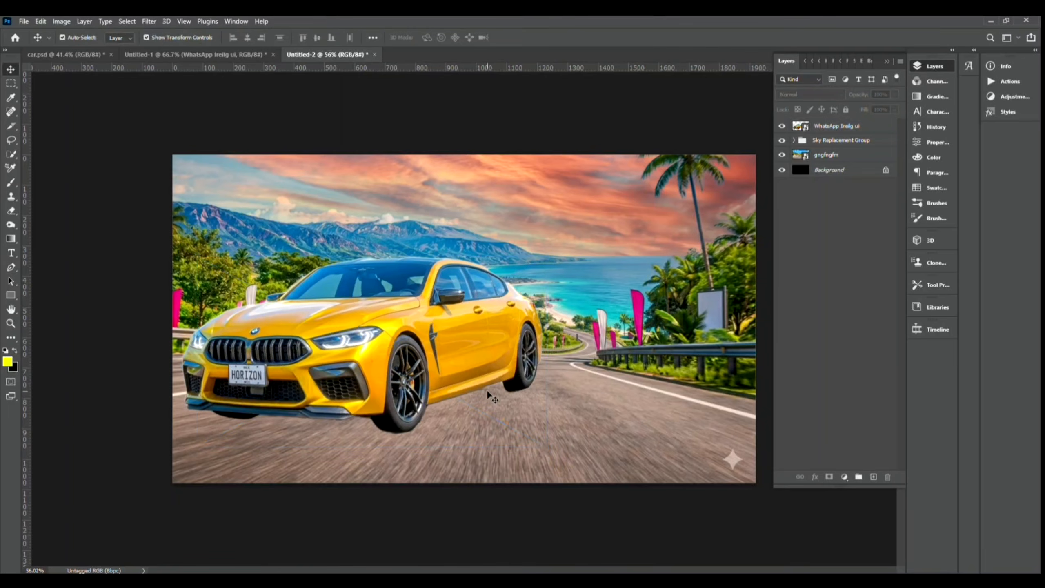
pyautogui.scroll(2, 390, 389)
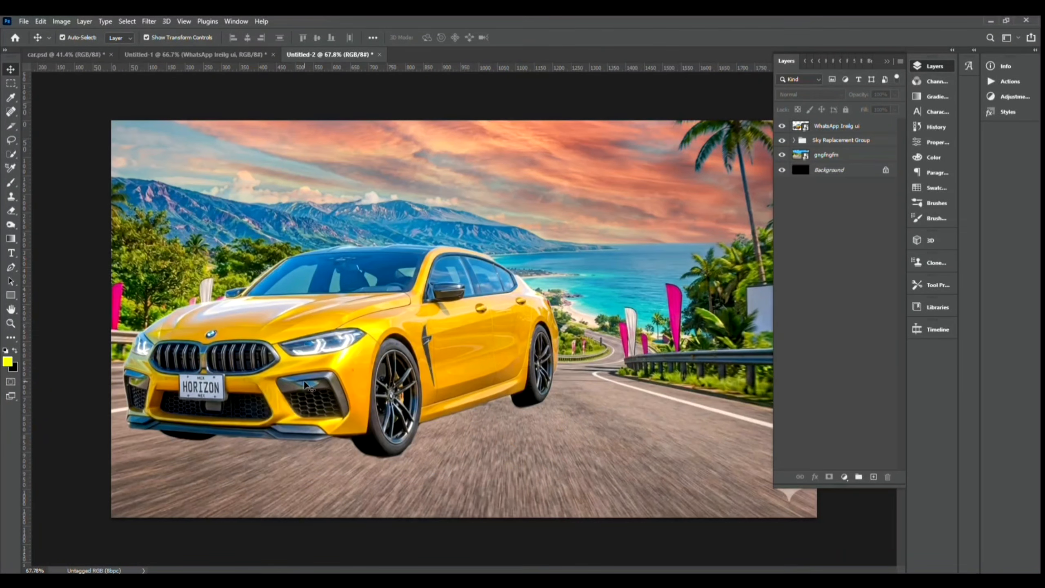
pyautogui.scroll(-2, 361, 327)
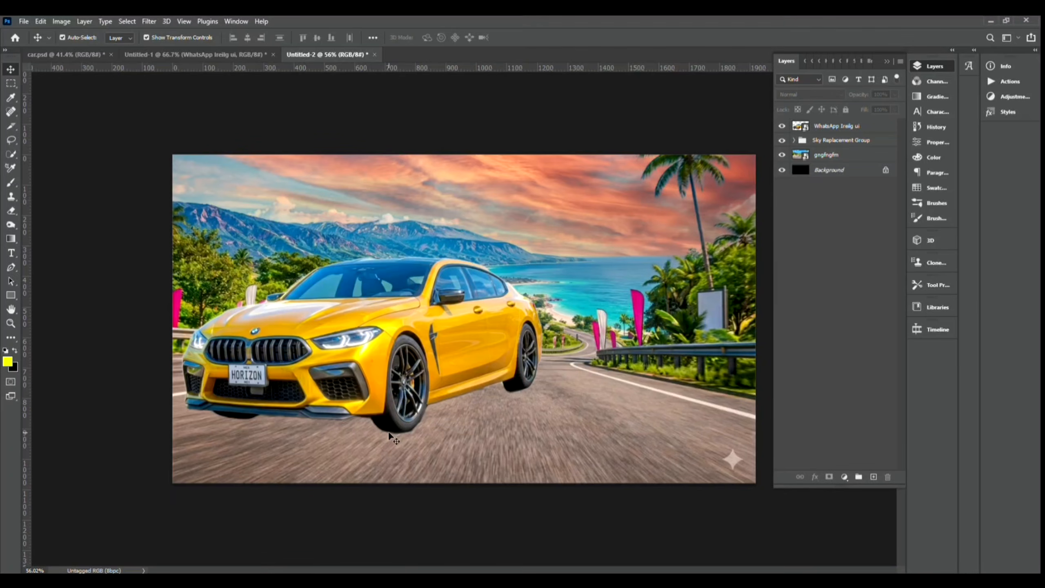
# Select the car layer for Pen tool work and swap the foreground and background colours so black is the foreground.
pyautogui.click(378, 364)
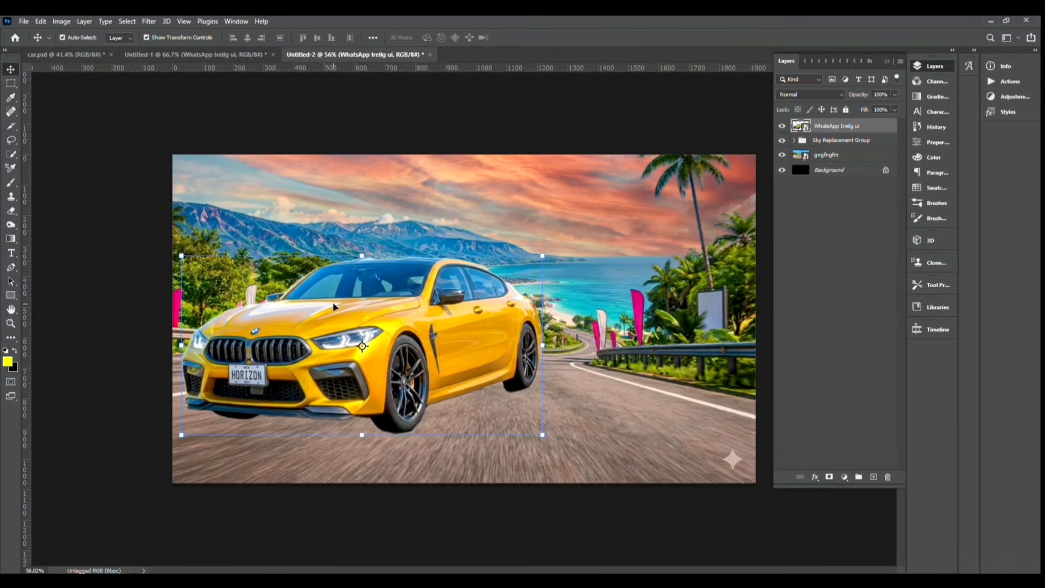
pyautogui.press('p')
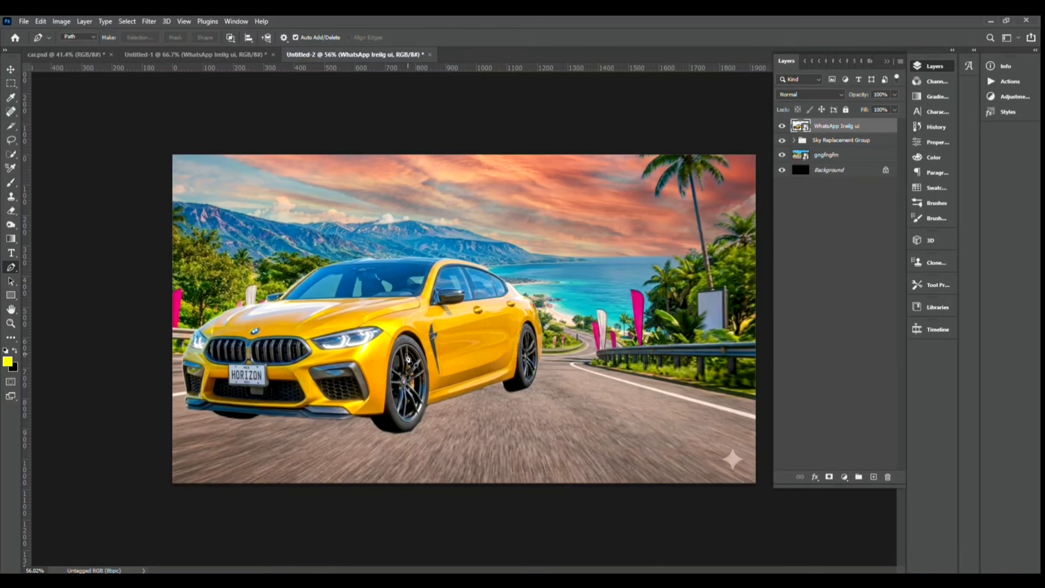
pyautogui.scroll(5, 467, 345)
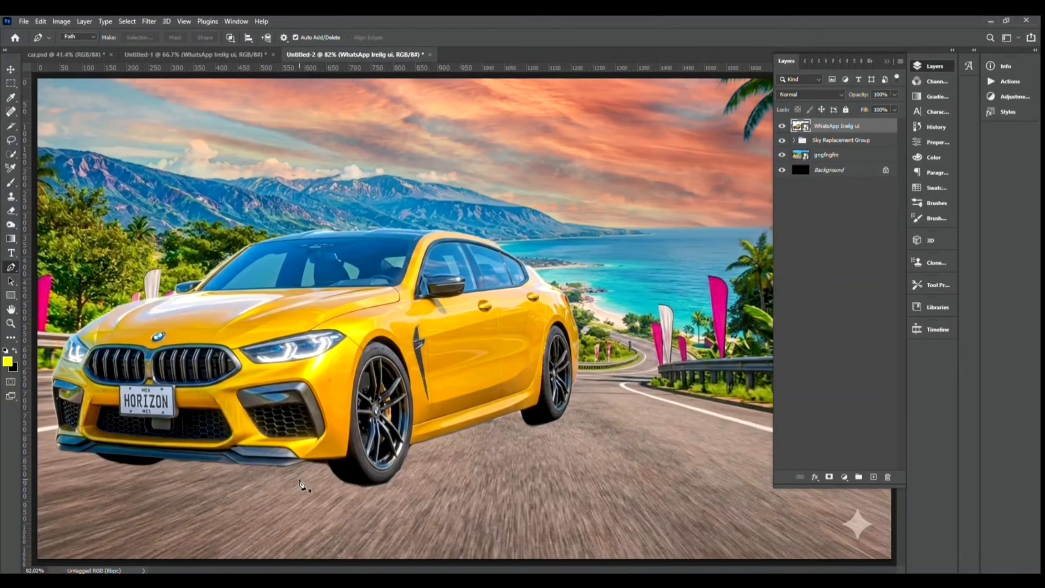
pyautogui.click(9, 364)
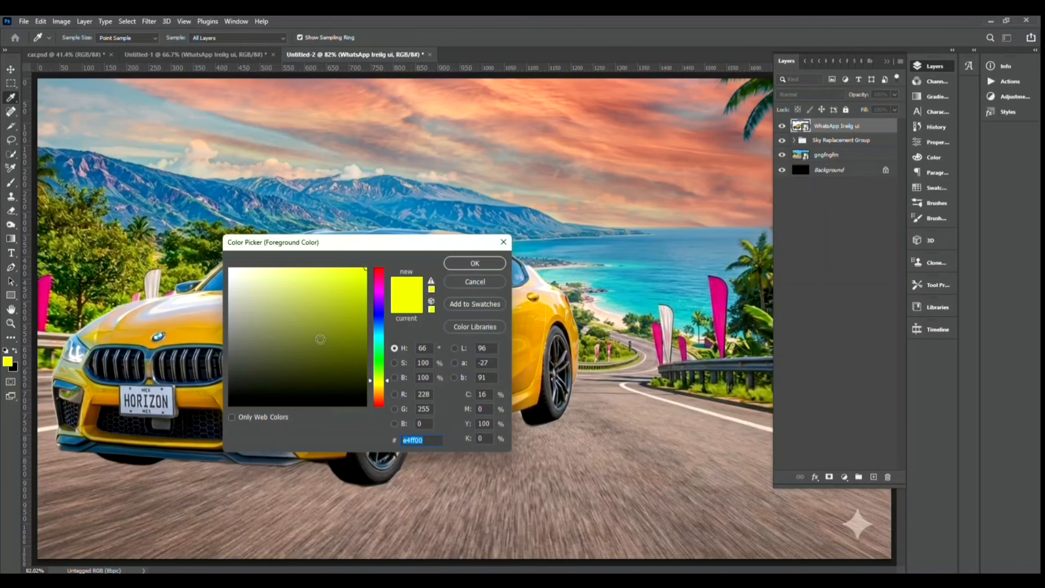
pyautogui.click(473, 263)
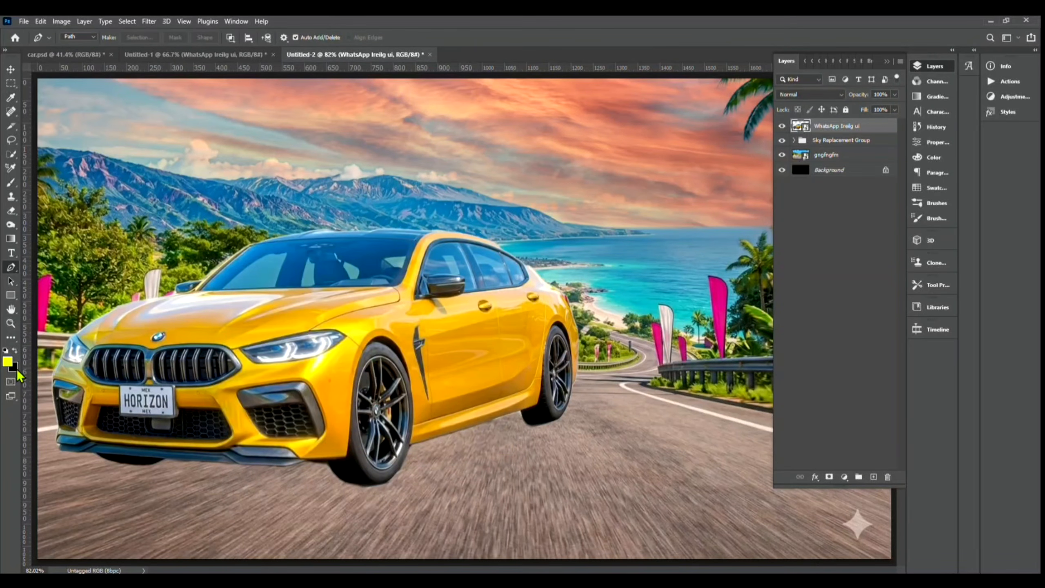
pyautogui.press('x')
# Trace the lower edge of the car's shadow from the rear wheel past the front wheel and onto the road ahead.
pyautogui.click(524, 419)
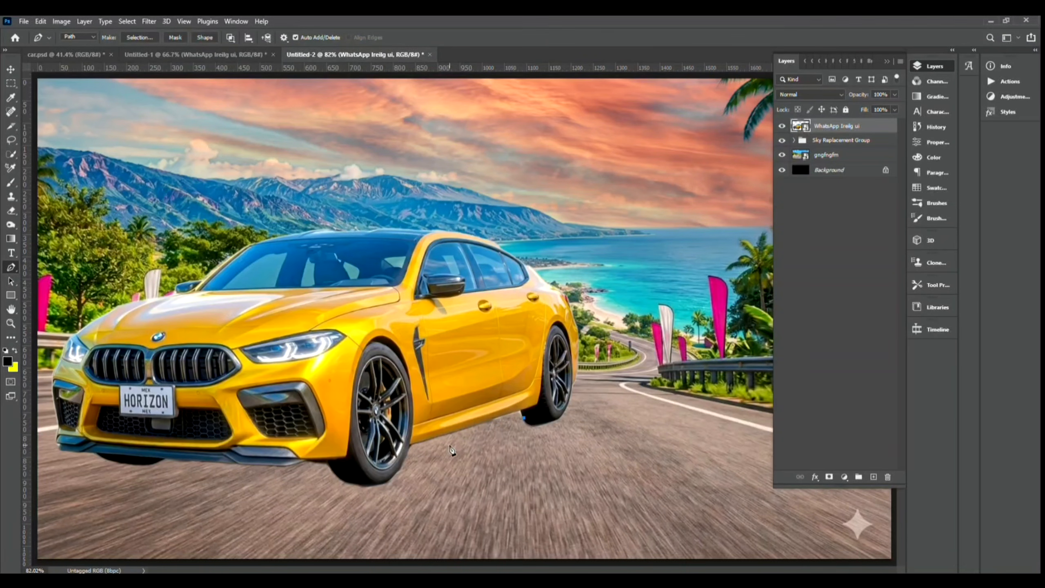
pyautogui.click(412, 451)
pyautogui.scroll(-2, 106, 519)
pyautogui.hotkey('ctrl', 'z')
pyautogui.click(207, 482)
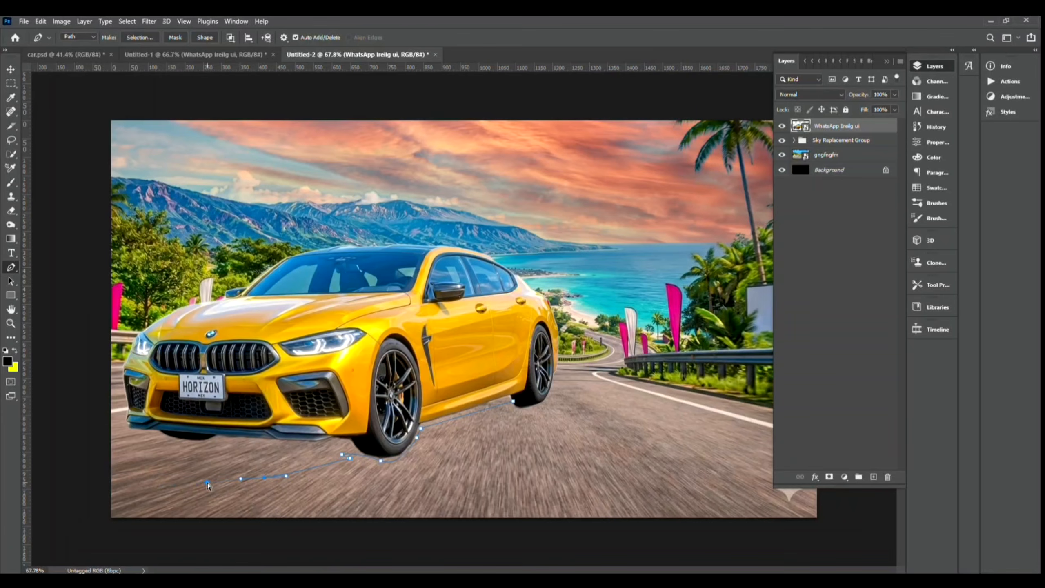
# Close the shadow path around the front of the car and back through its lower body, and convert it to a selection.
pyautogui.click(114, 465)
pyautogui.click(79, 396)
pyautogui.click(114, 384)
pyautogui.click(132, 394)
pyautogui.click(239, 390)
pyautogui.click(365, 379)
pyautogui.click(450, 389)
pyautogui.click(513, 377)
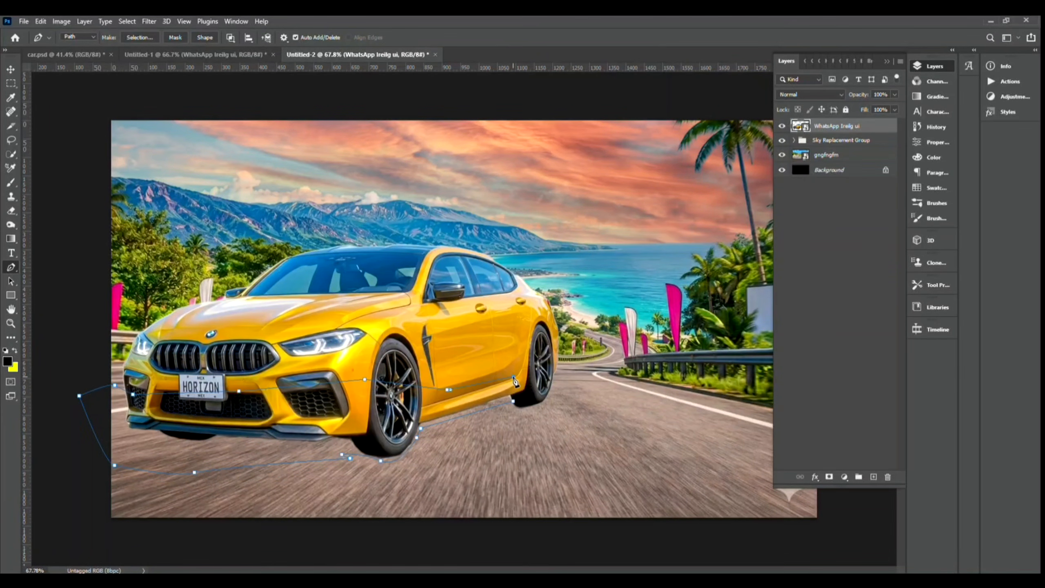
pyautogui.click(515, 403)
pyautogui.hotkey('ctrl', 'Return')
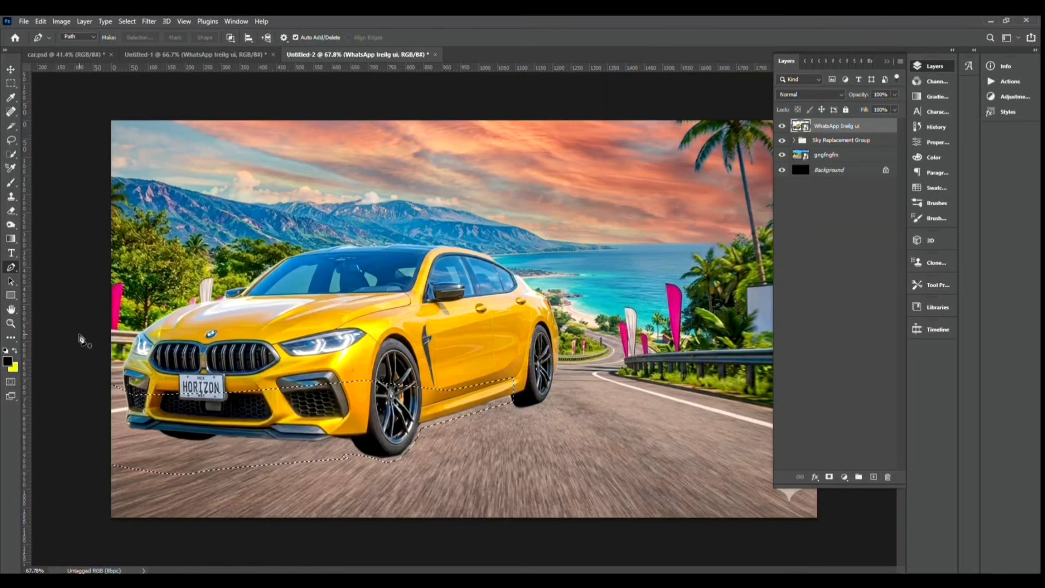
# Fill the shadow selection with black on a new layer and place that layer directly beneath the car layer.
pyautogui.click(10, 97)
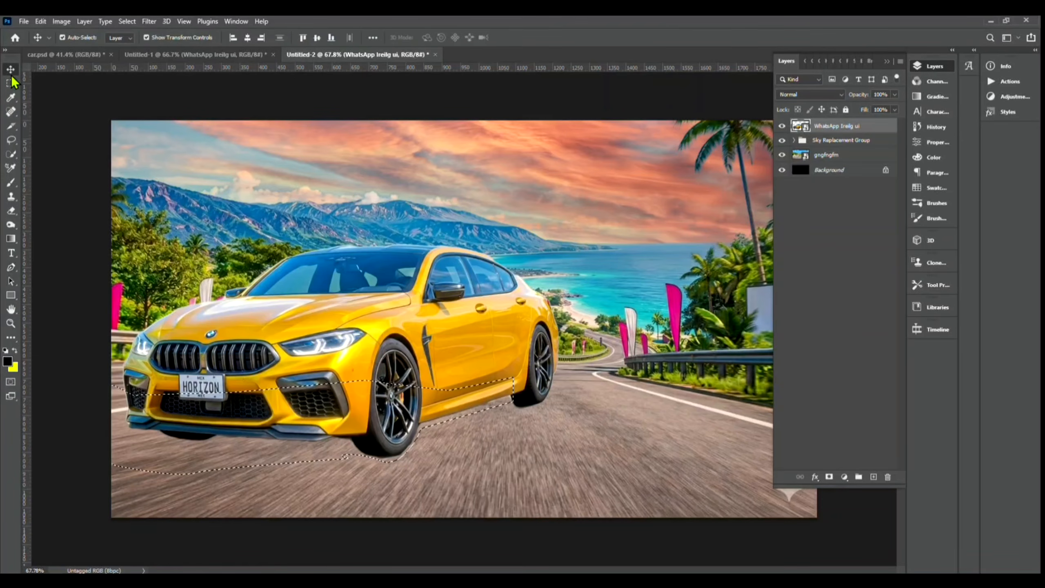
pyautogui.click(8, 361)
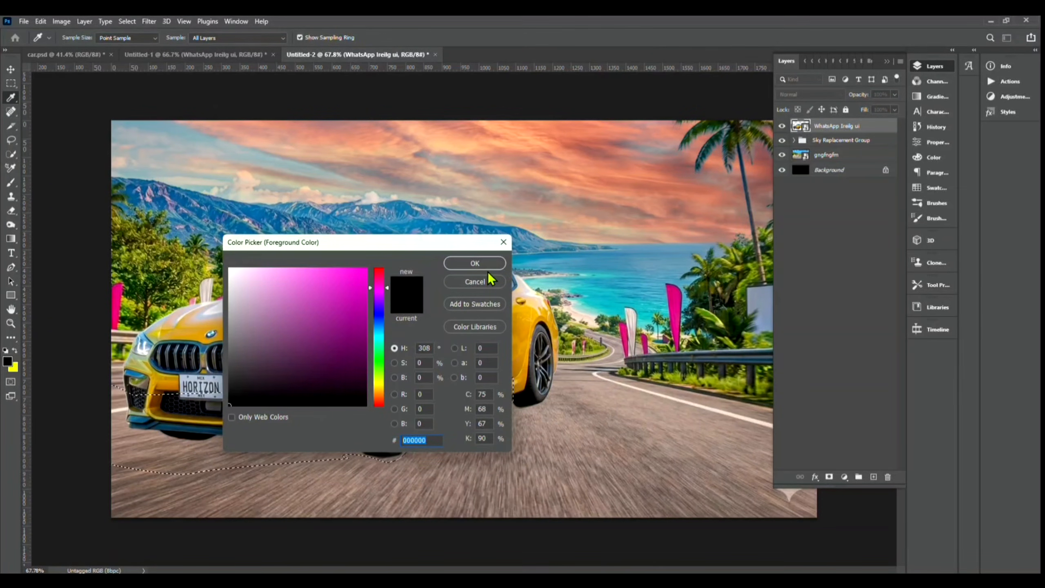
pyautogui.click(474, 281)
pyautogui.press('v')
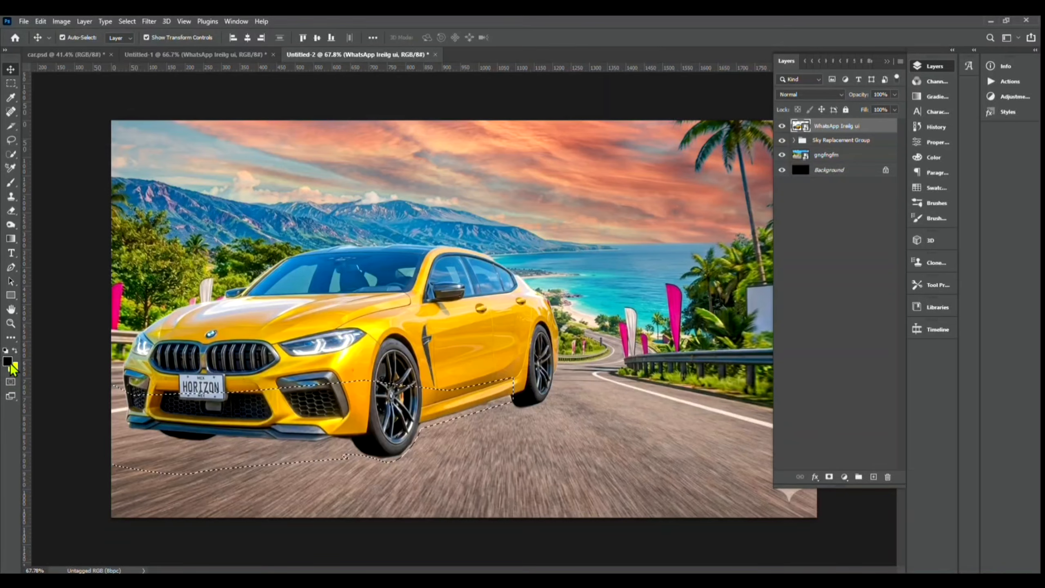
pyautogui.press('x')
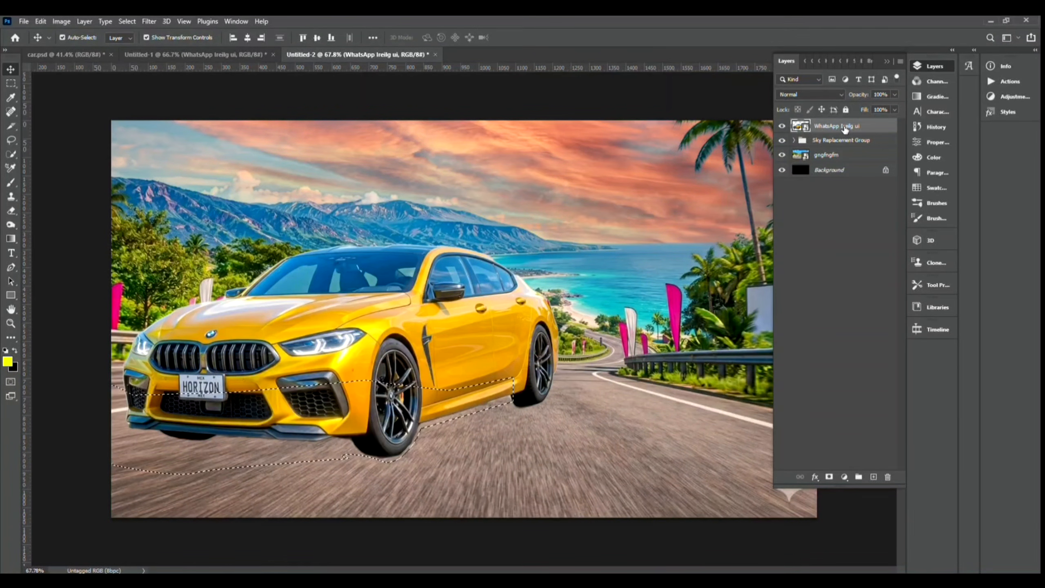
pyautogui.click(873, 477)
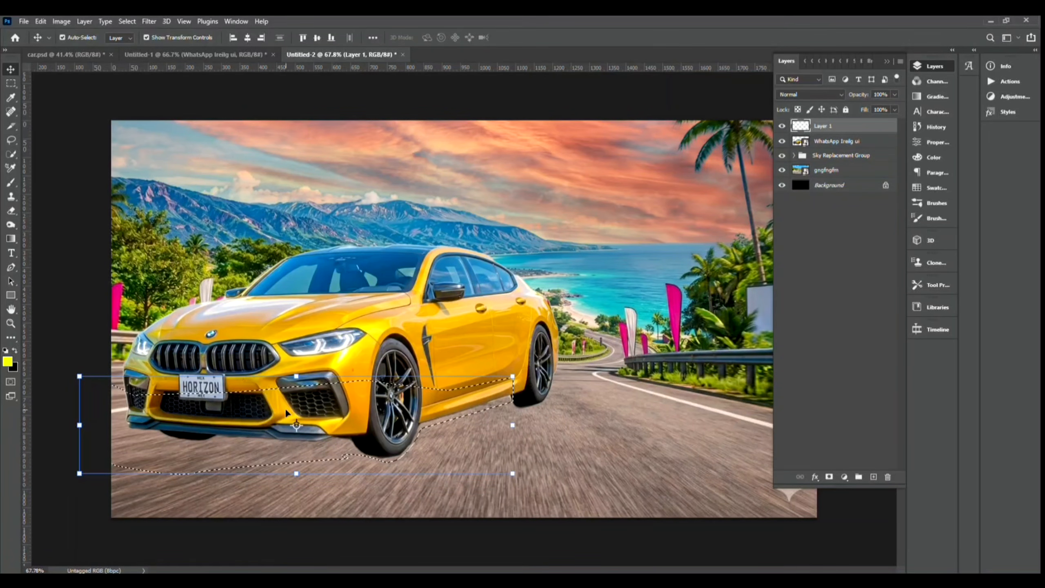
pyautogui.hotkey('ctrl', 'BackSpace')
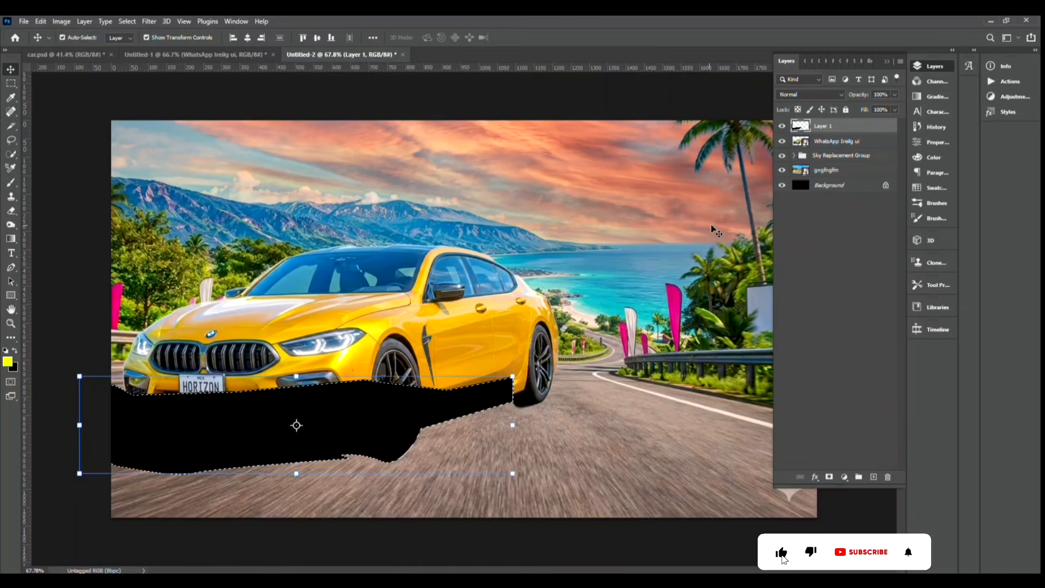
pyautogui.moveTo(821, 126); pyautogui.dragTo(832, 147)
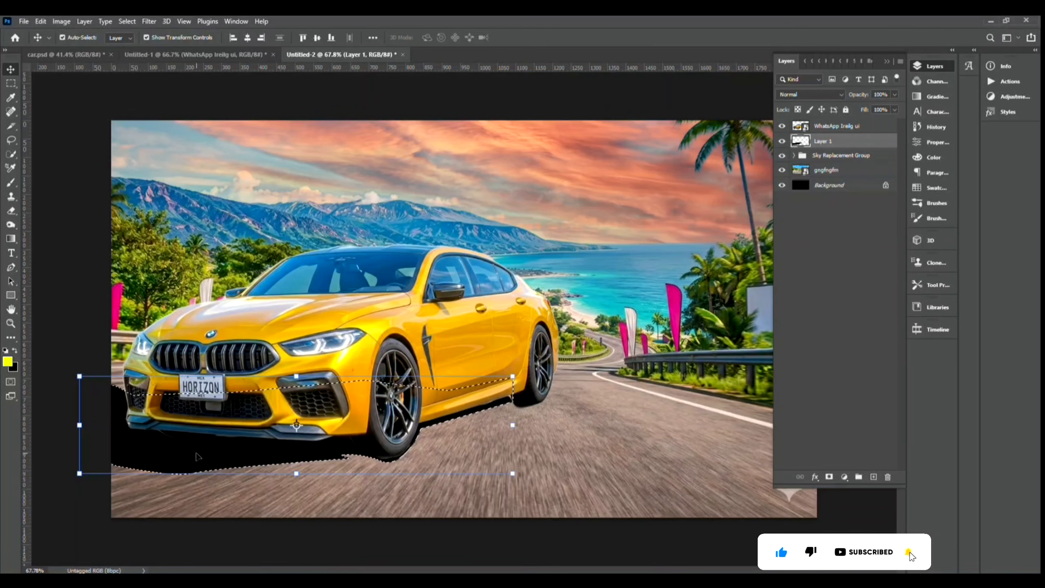
# Set the shadow layer's opacity to 87% and clear the selection.
pyautogui.press('8')
pyautogui.press('7')
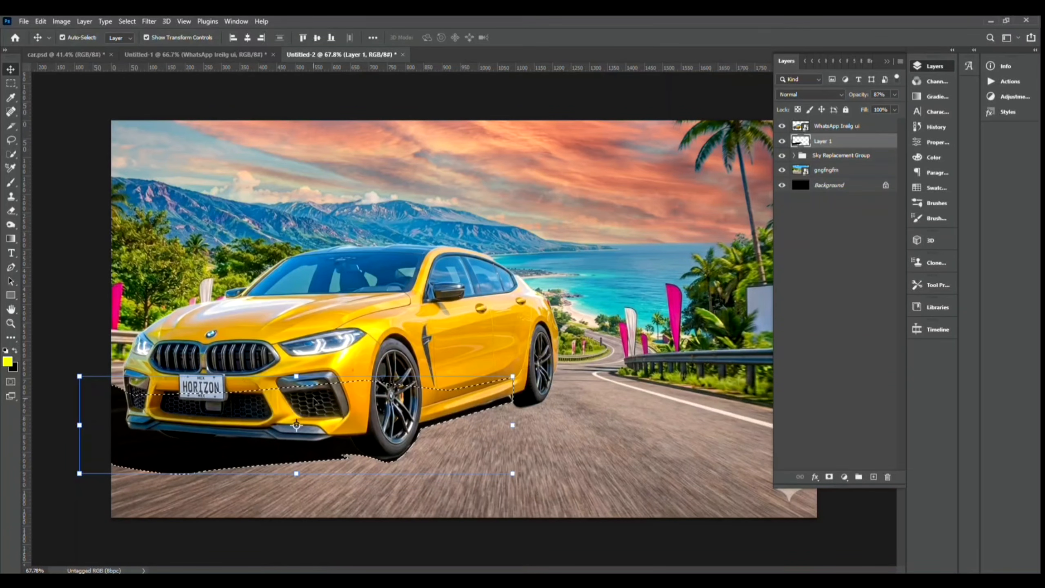
pyautogui.press('ctrl')
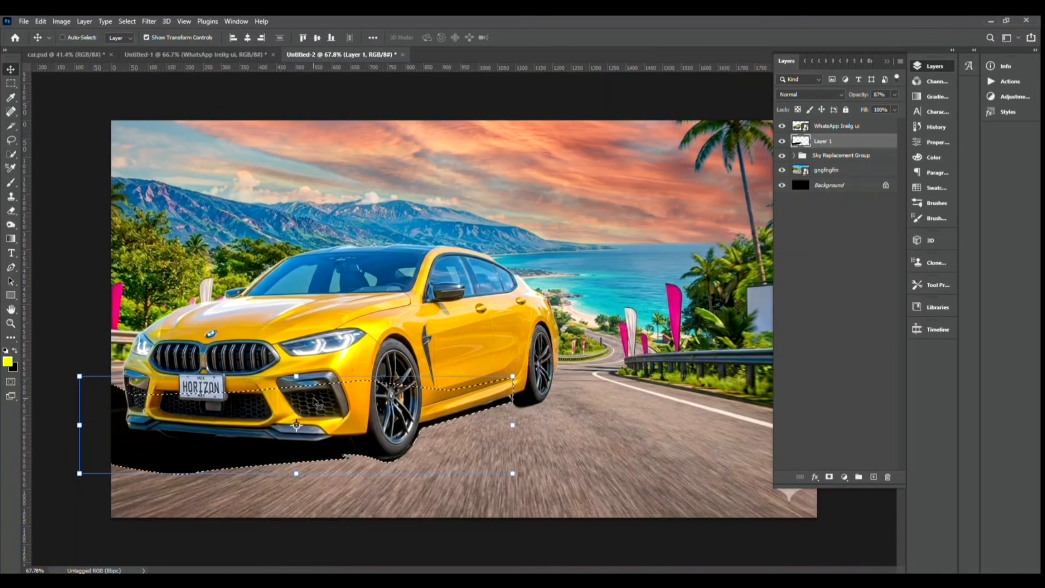
# Add a new layer above the car and paint soft black shading along the car's lower front bumper.
pyautogui.click(826, 131)
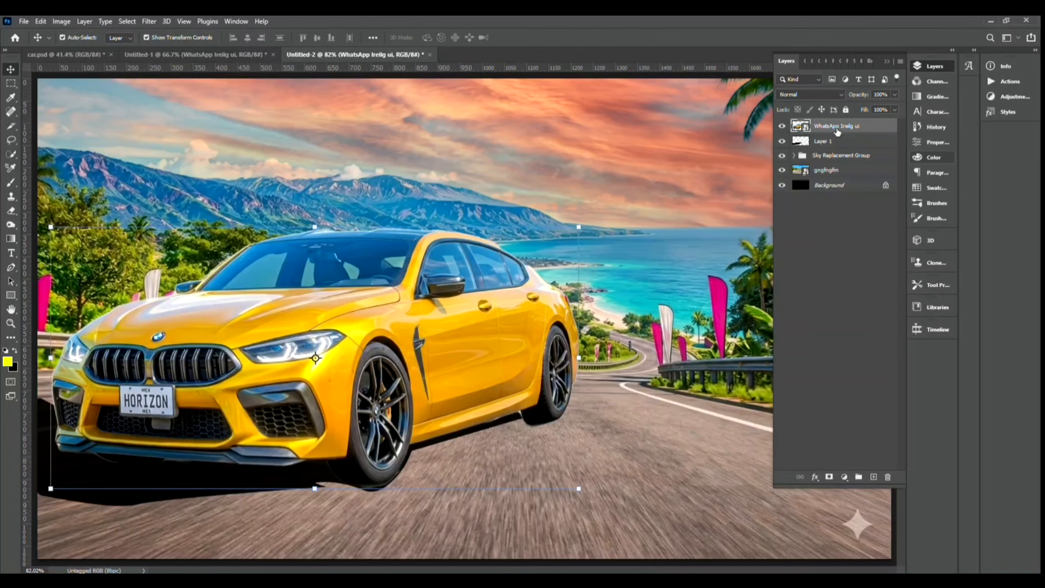
pyautogui.click(873, 477)
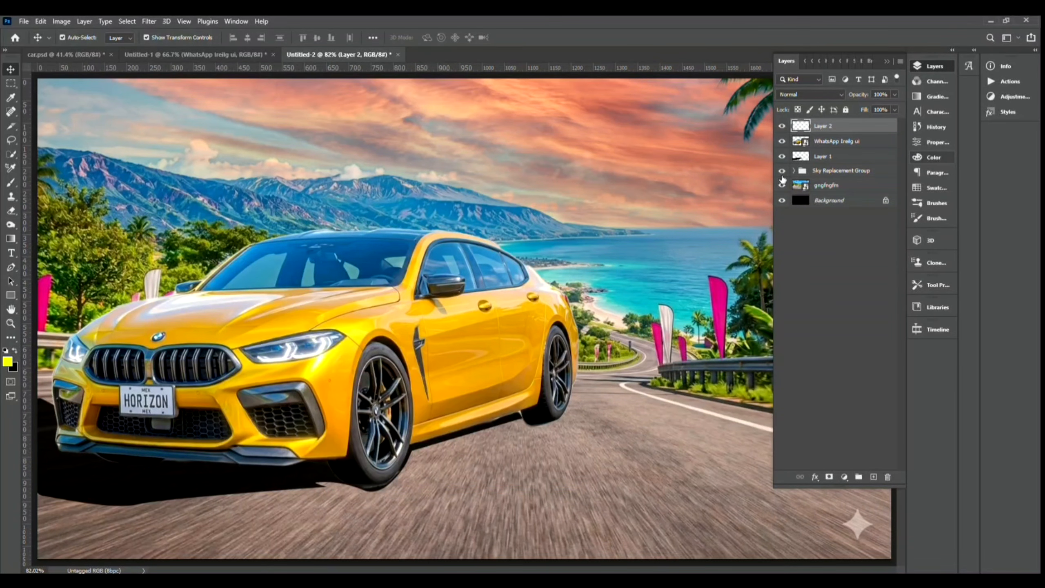
pyautogui.hotkey('ctrl', '-')
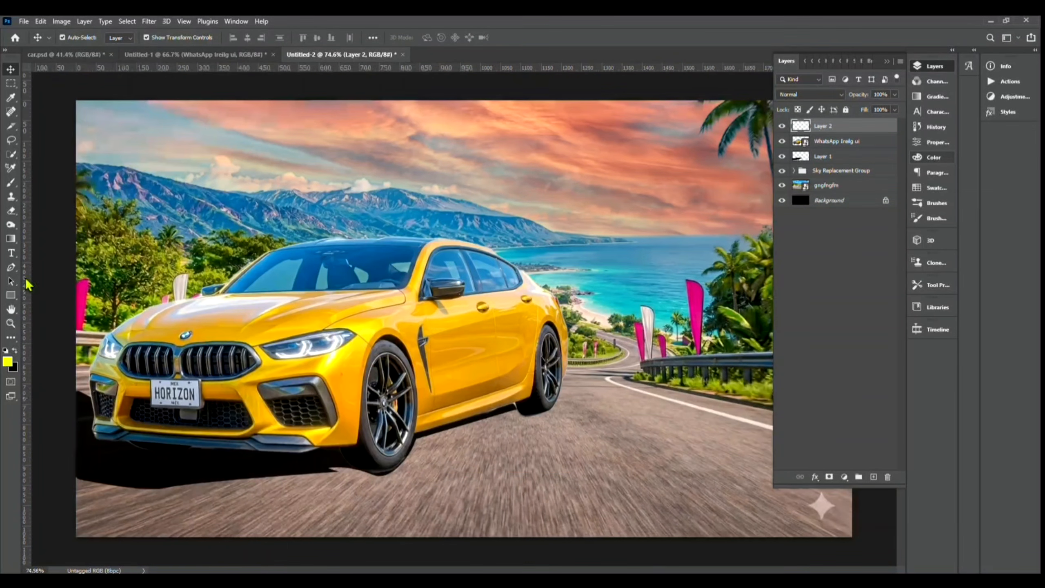
pyautogui.click(11, 182)
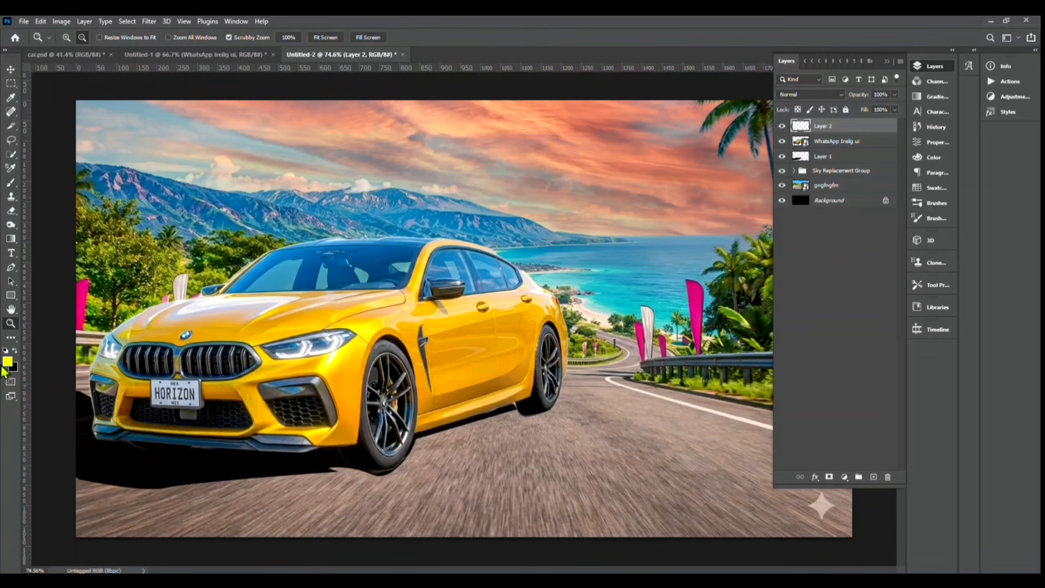
pyautogui.click(11, 182)
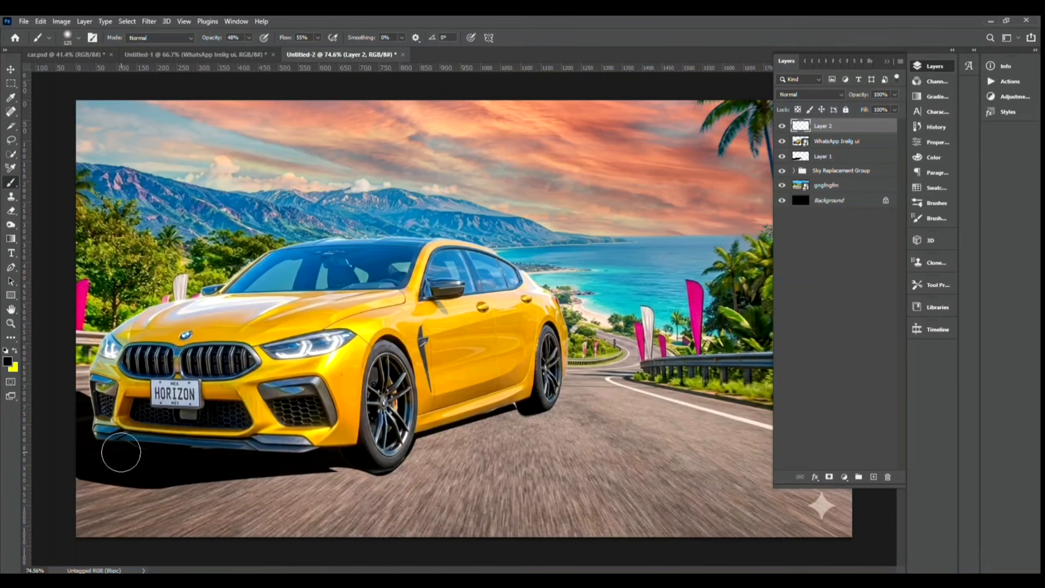
pyautogui.scroll(5, 120, 452)
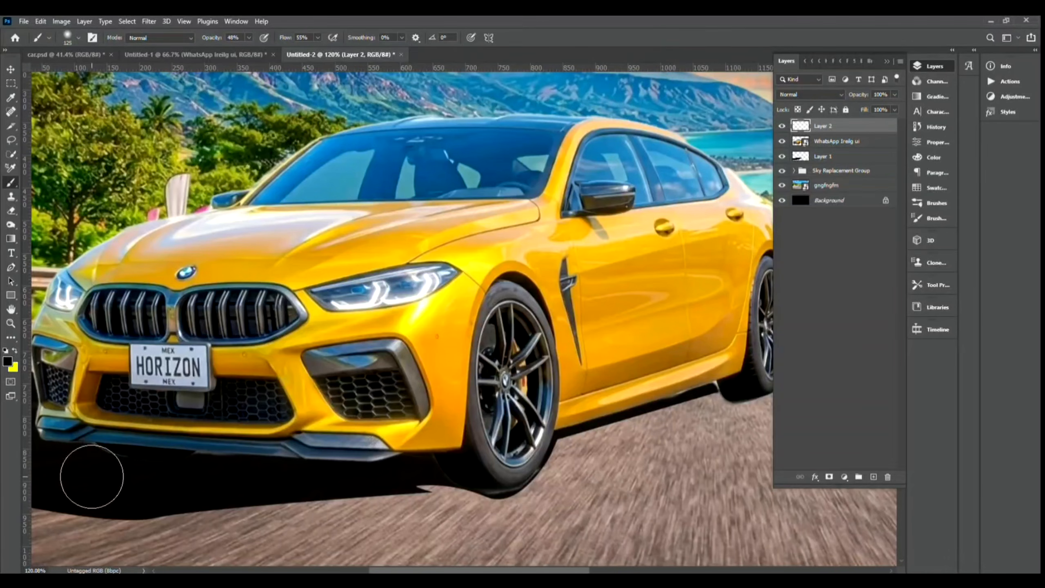
pyautogui.moveTo(92, 476)
pyautogui.mouseDown()
pyautogui.moveTo(249, 436)
pyautogui.moveTo(210, 401)
pyautogui.moveTo(256, 415)
pyautogui.moveTo(207, 392)
pyautogui.moveTo(251, 427)
pyautogui.moveTo(346, 413)
pyautogui.moveTo(333, 427)
pyautogui.moveTo(530, 425)
pyautogui.moveTo(192, 381)
pyautogui.moveTo(439, 422)
pyautogui.mouseUp()
pyautogui.hotkey('ctrl', '0')
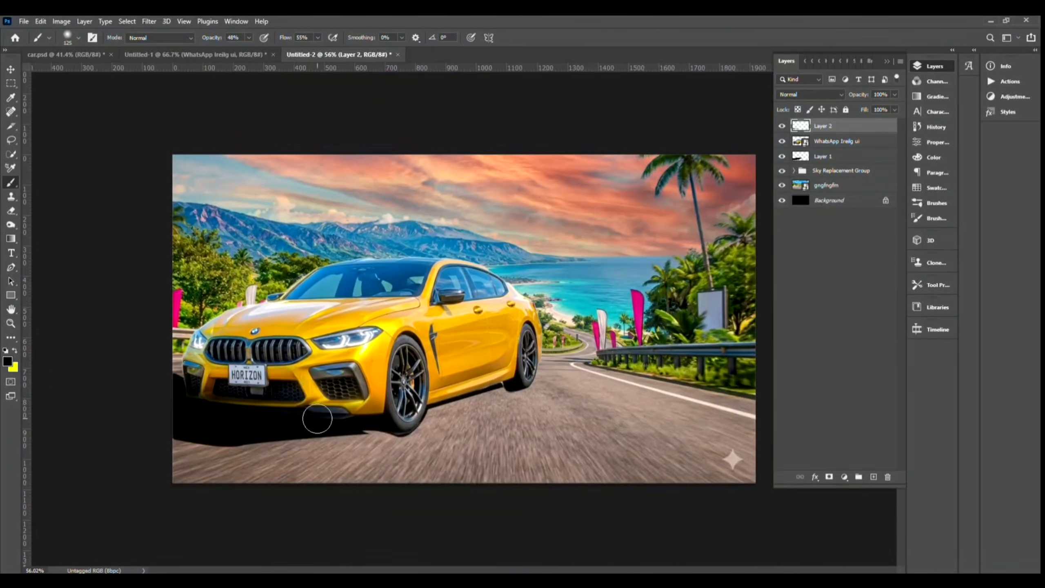
# Soften the black shadow layer beneath the car with a Gaussian Blur of 6.4 pixels radius.
pyautogui.press('v')
pyautogui.click(812, 158)
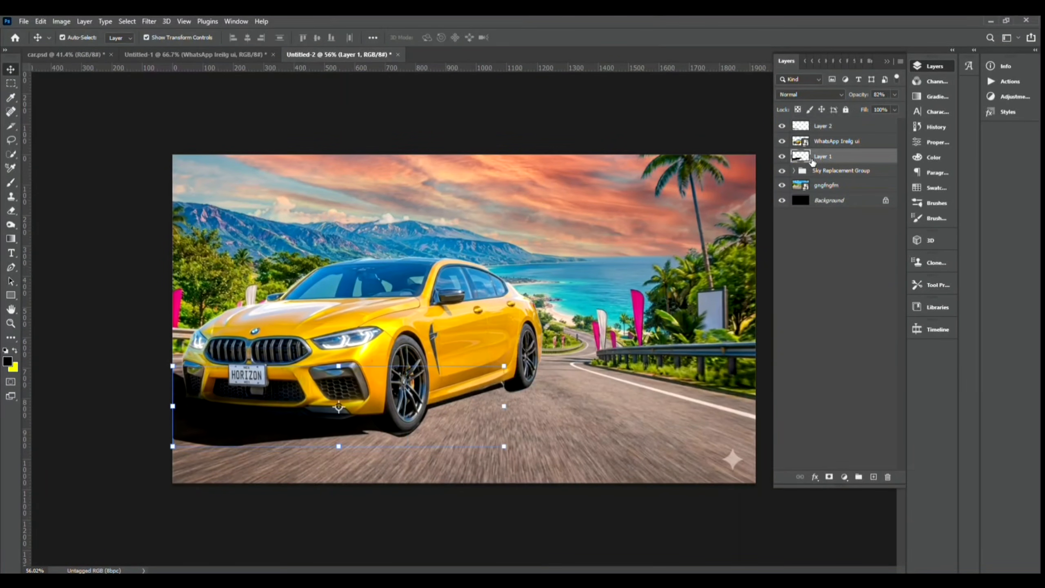
pyautogui.click(149, 21)
pyautogui.moveTo(176, 175)
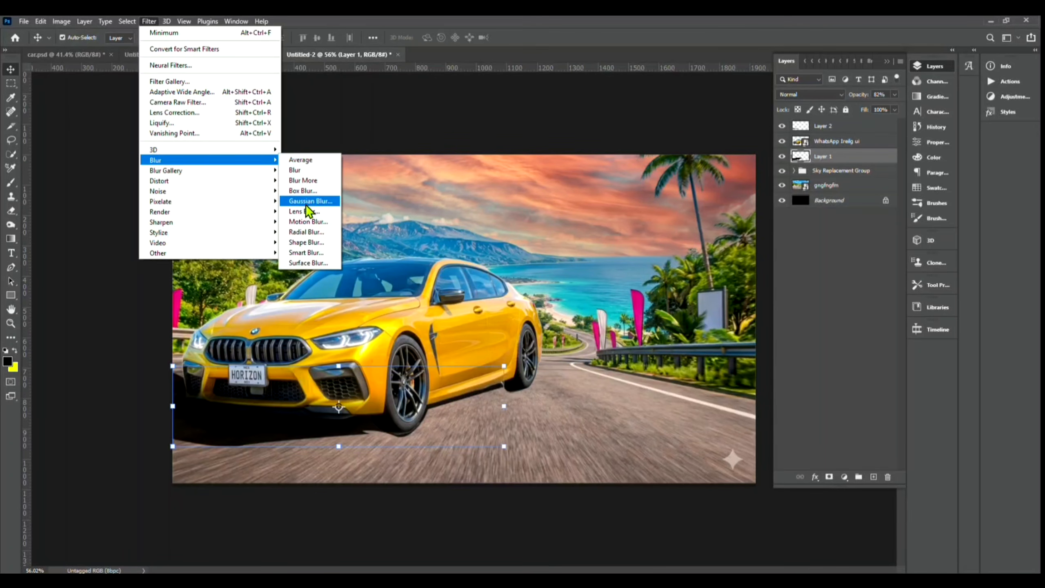
pyautogui.click(310, 201)
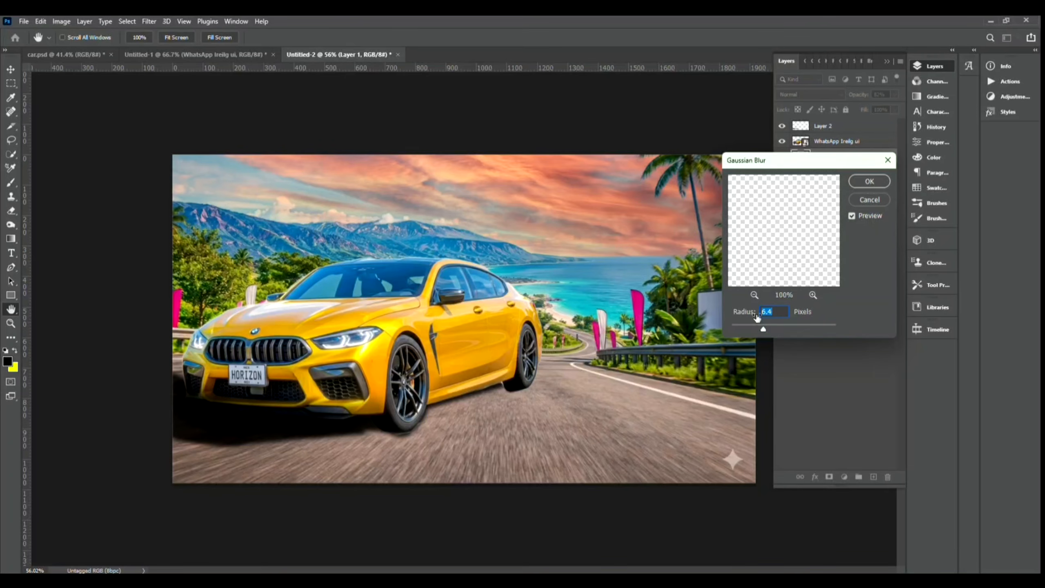
pyautogui.click(850, 217)
pyautogui.click(870, 180)
pyautogui.press('v')
# Recolour the car layer green with Hue/Saturation, setting the Yellows to hue +60 and saturation +21 with slightly reduced lightness.
pyautogui.click(342, 303)
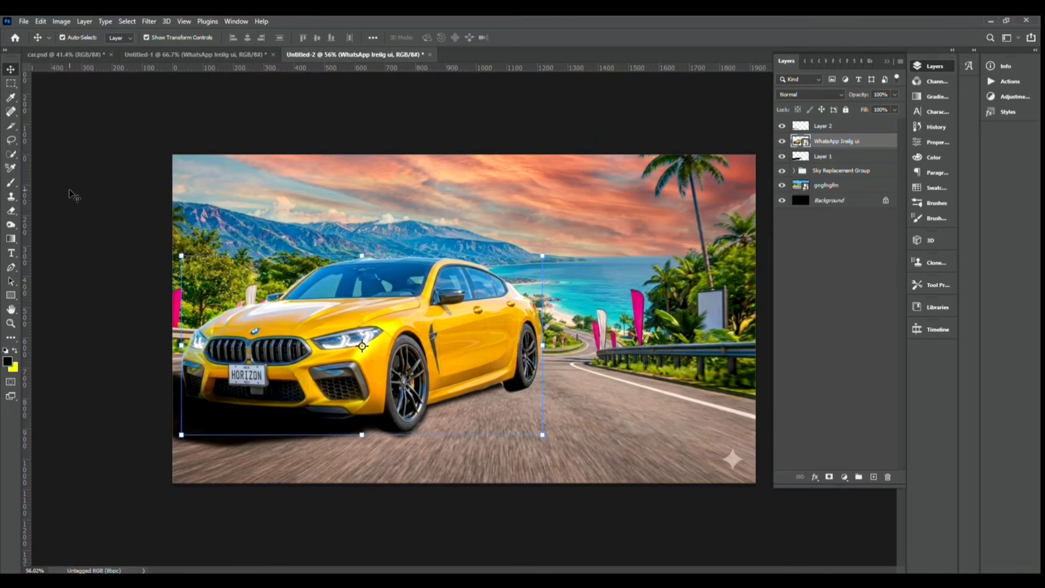
pyautogui.click(61, 21)
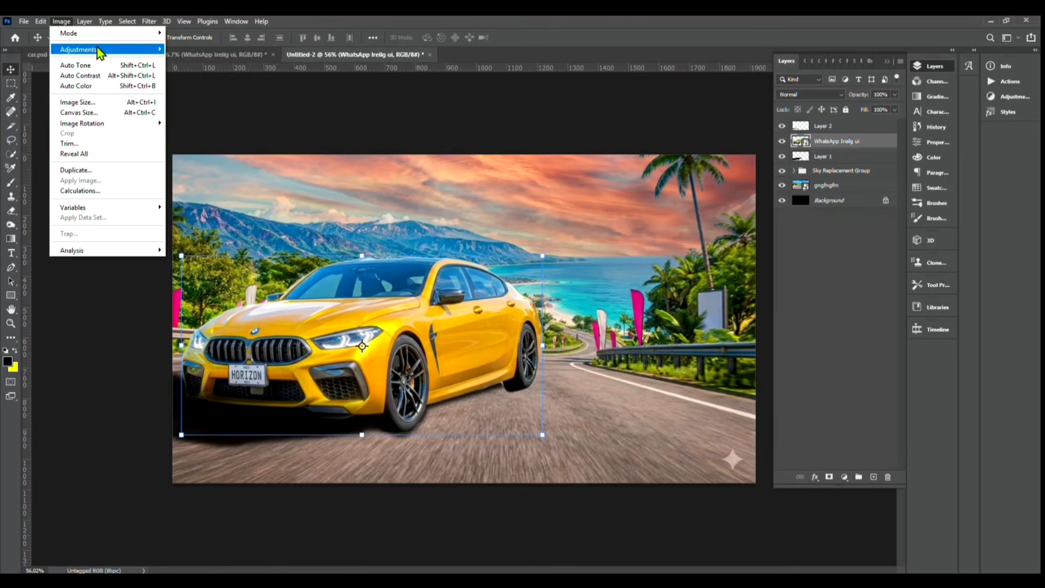
pyautogui.moveTo(100, 51)
pyautogui.click(198, 107)
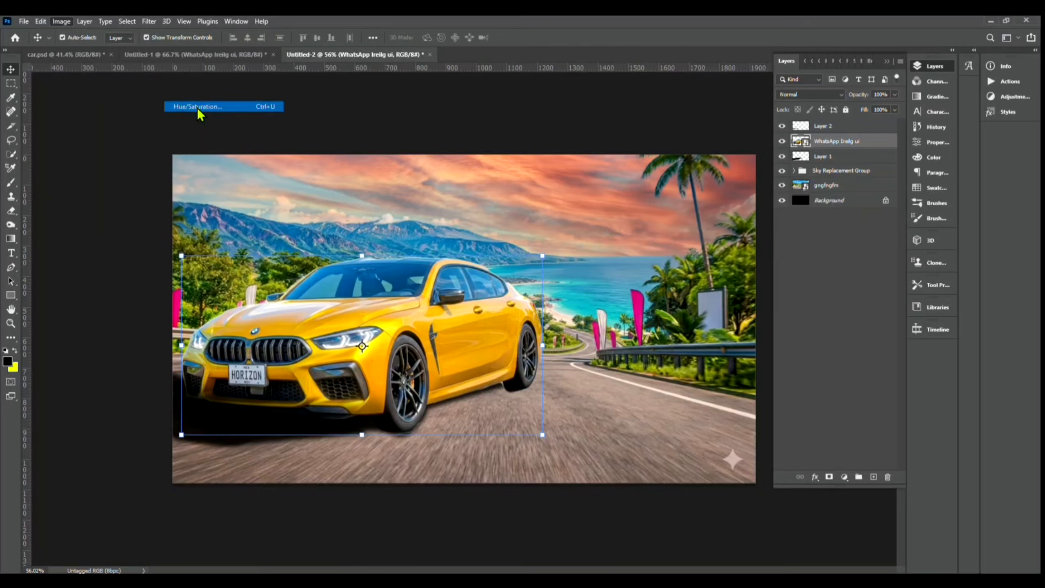
pyautogui.click(437, 172)
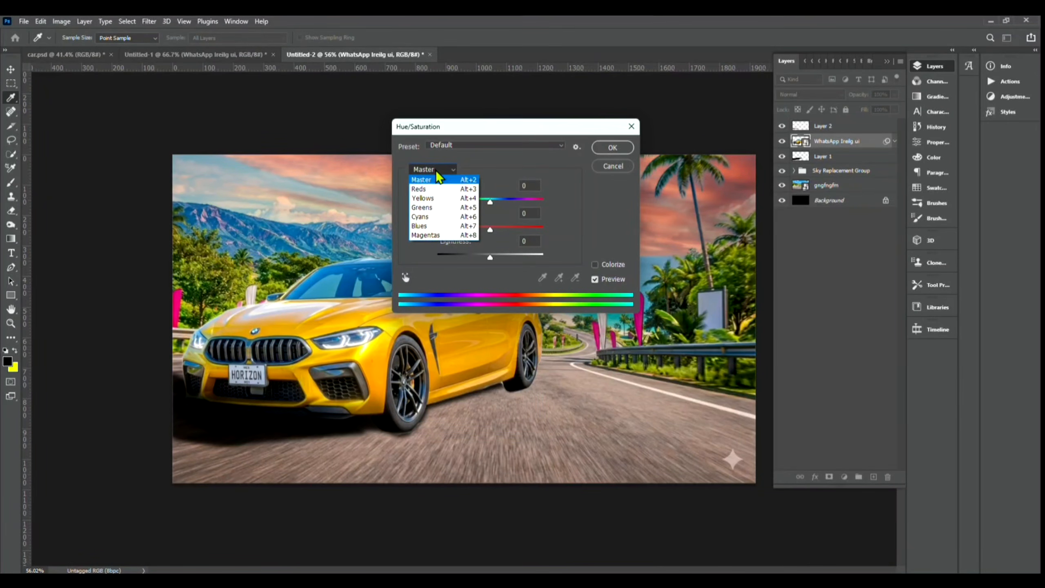
pyautogui.click(430, 198)
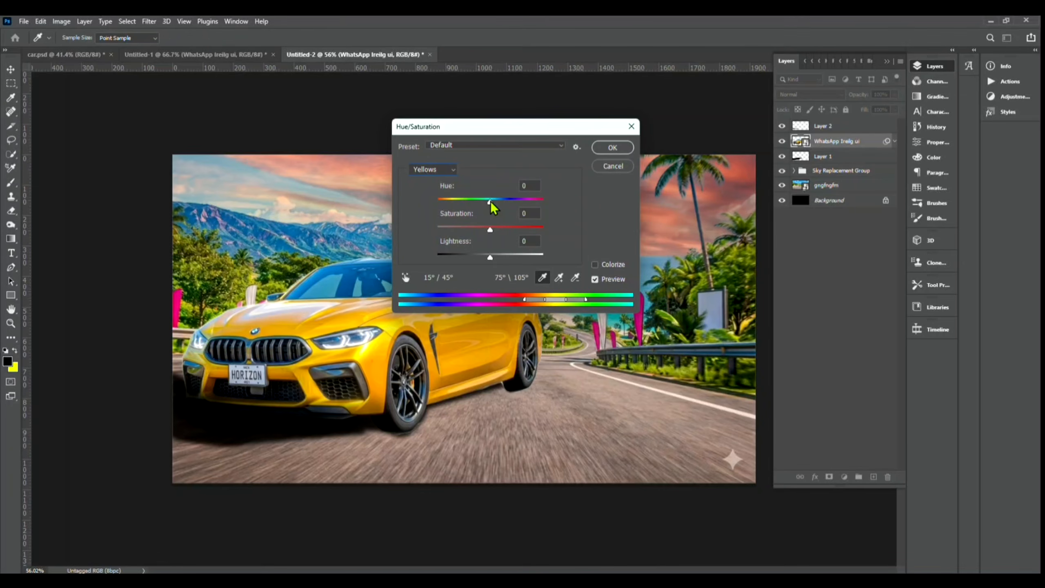
pyautogui.moveTo(489, 201); pyautogui.dragTo(517, 202)
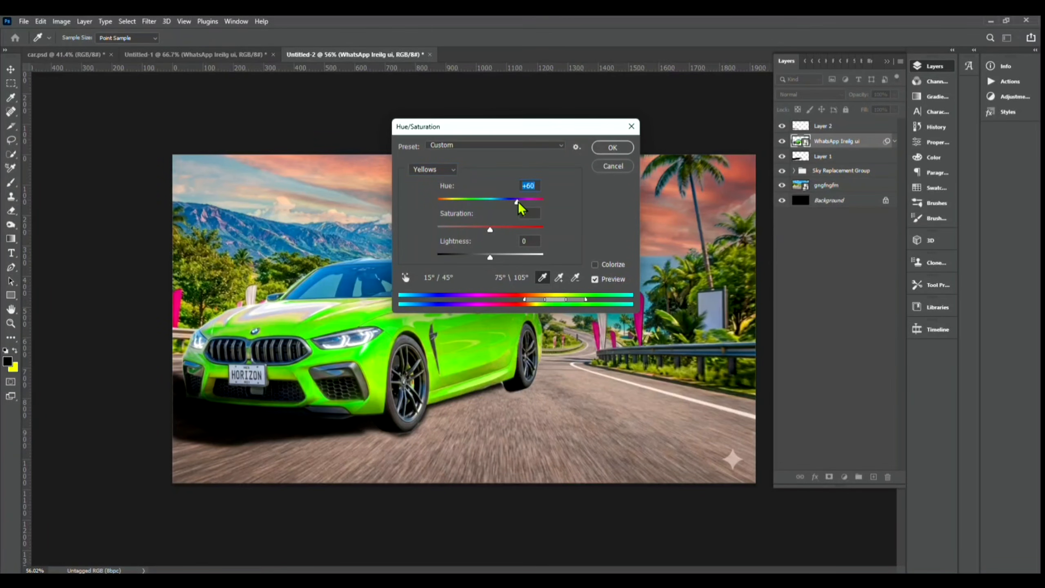
pyautogui.click(502, 230)
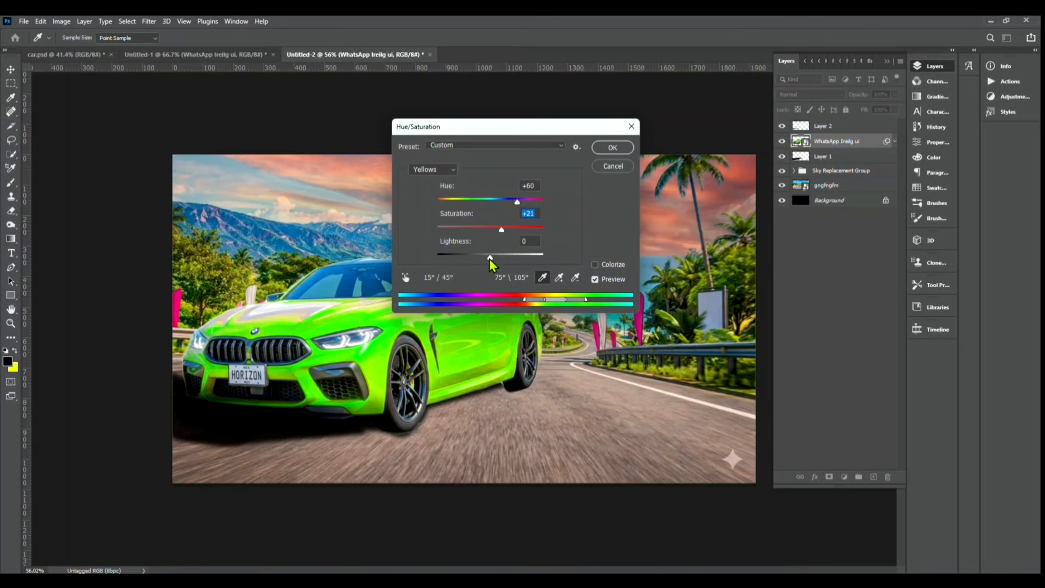
pyautogui.moveTo(488, 258); pyautogui.dragTo(482, 260)
pyautogui.press('Return')
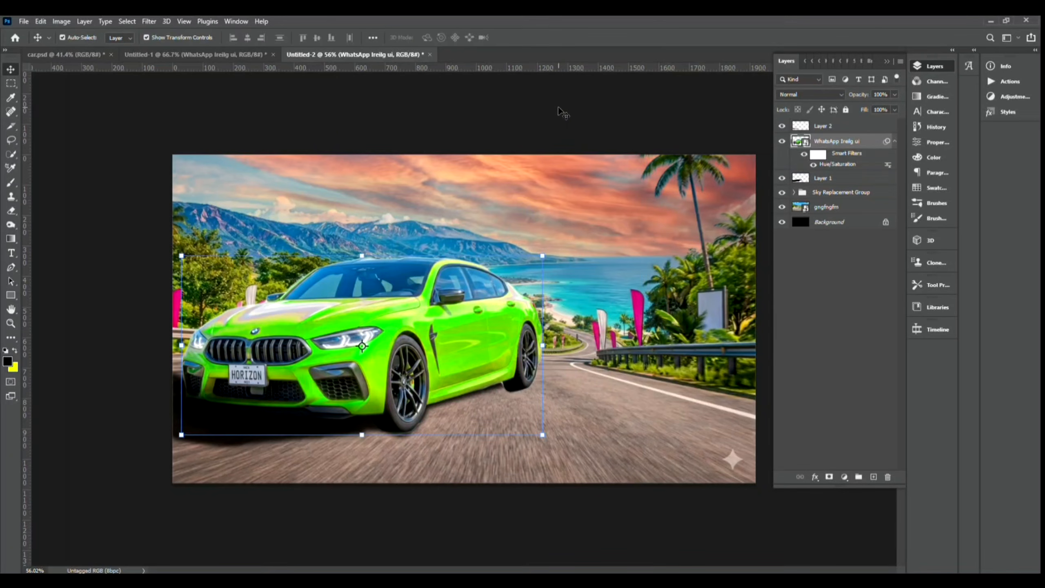
pyautogui.click(558, 107)
# Copy the photo of the driver in the red racing suit from Untitled-1 into the Untitled-2 composite.
pyautogui.scroll(2, 453, 314)
pyautogui.scroll(-2, 402, 346)
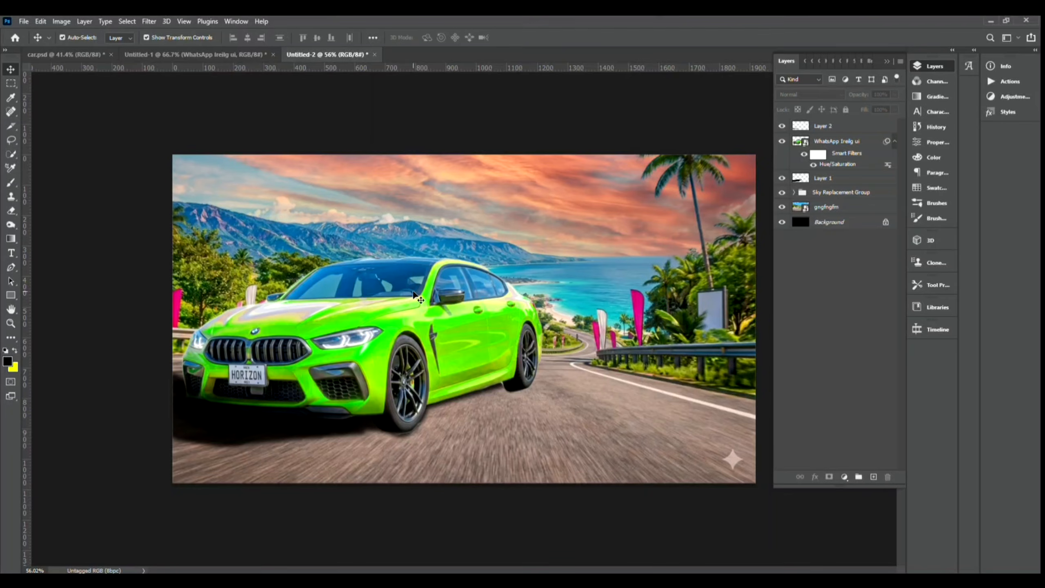
pyautogui.scroll(1, 409, 326)
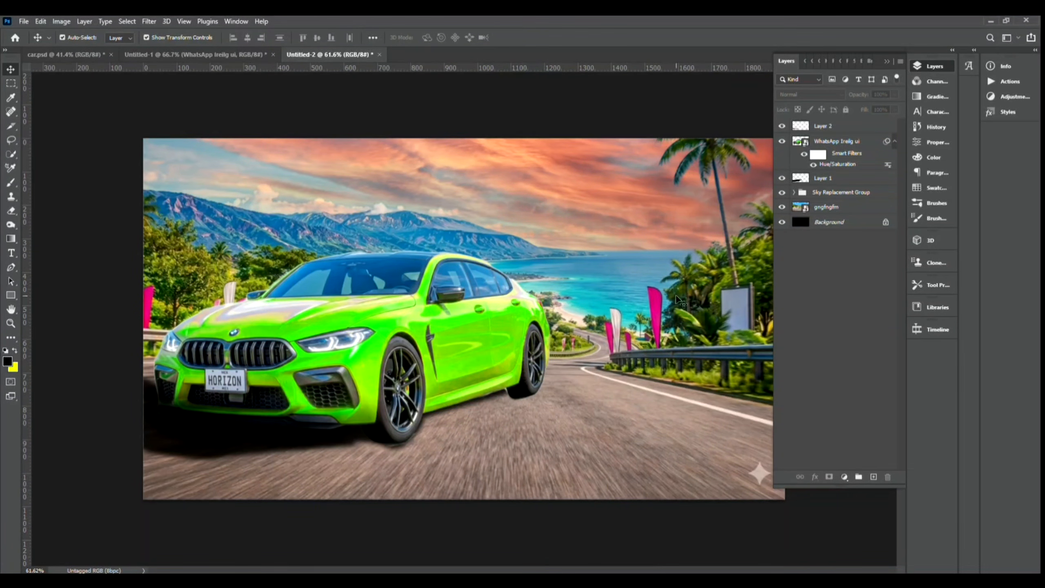
pyautogui.click(224, 54)
pyautogui.moveTo(249, 193); pyautogui.dragTo(261, 190)
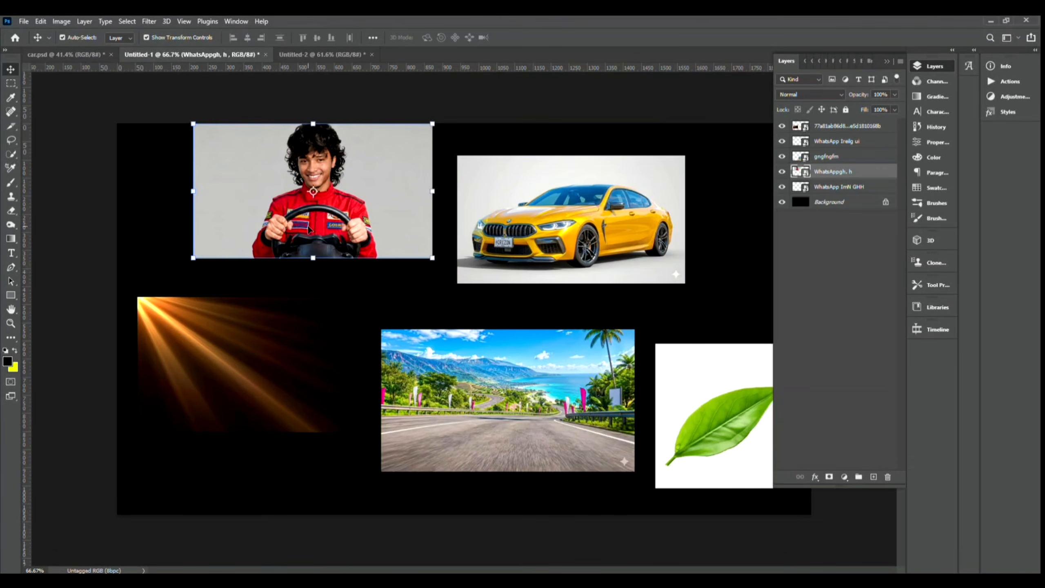
pyautogui.moveTo(323, 199); pyautogui.dragTo(450, 313)
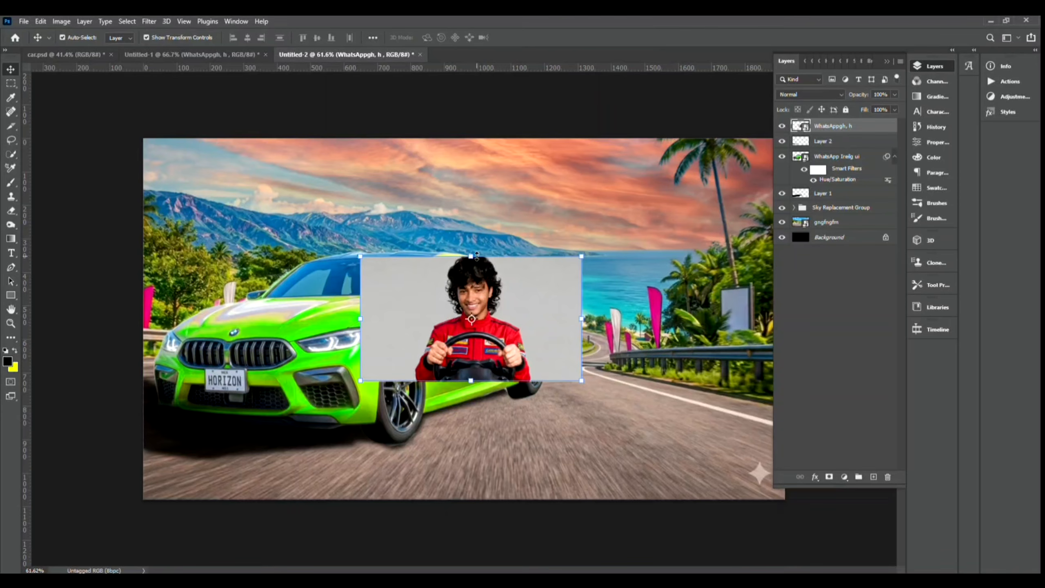
# Scale the driver photo to 22.72% and centre it over the composite.
pyautogui.moveTo(476, 255); pyautogui.dragTo(473, 156)
pyautogui.moveTo(483, 231); pyautogui.dragTo(490, 263)
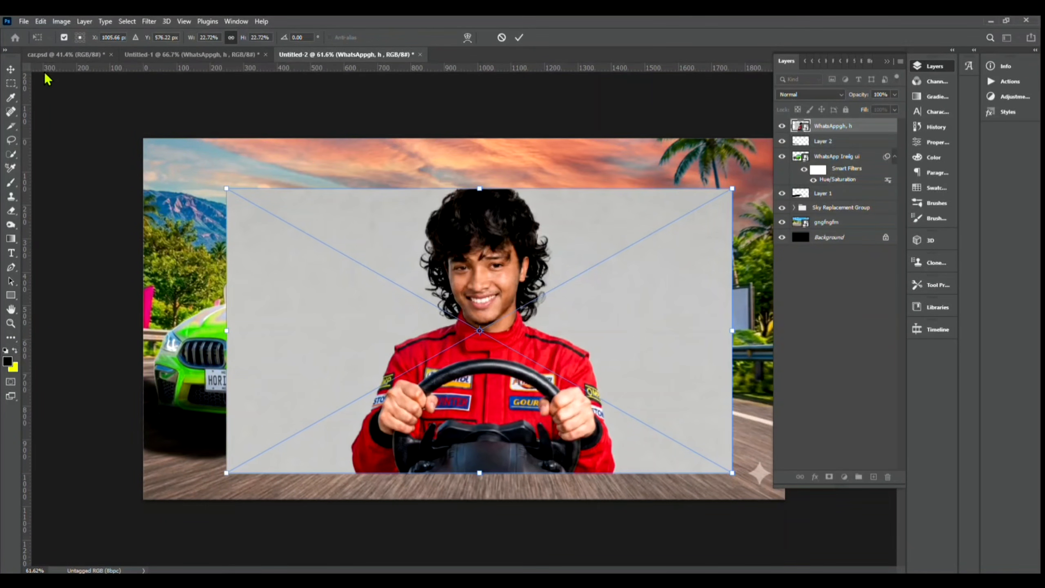
pyautogui.click(11, 69)
# Select the driver and steering wheel in the photo layer with automatic subject selection.
pyautogui.click(126, 22)
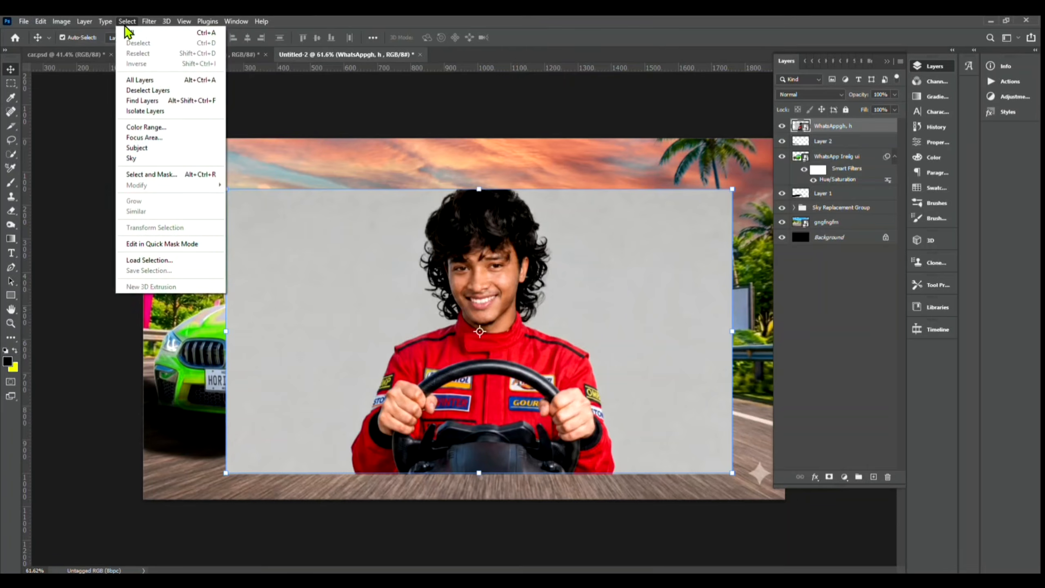
pyautogui.click(156, 149)
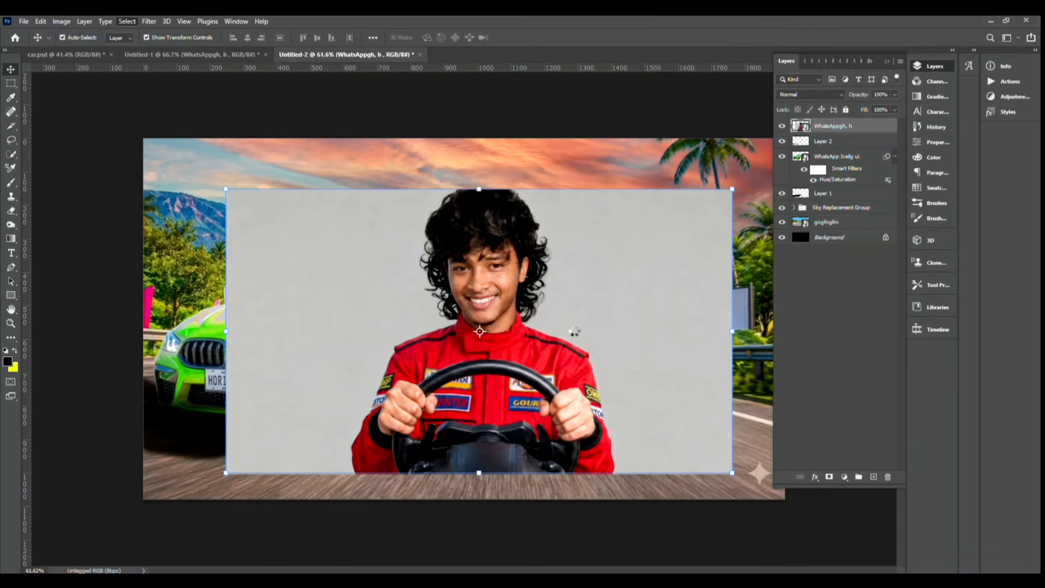
pyautogui.scroll(2, 513, 338)
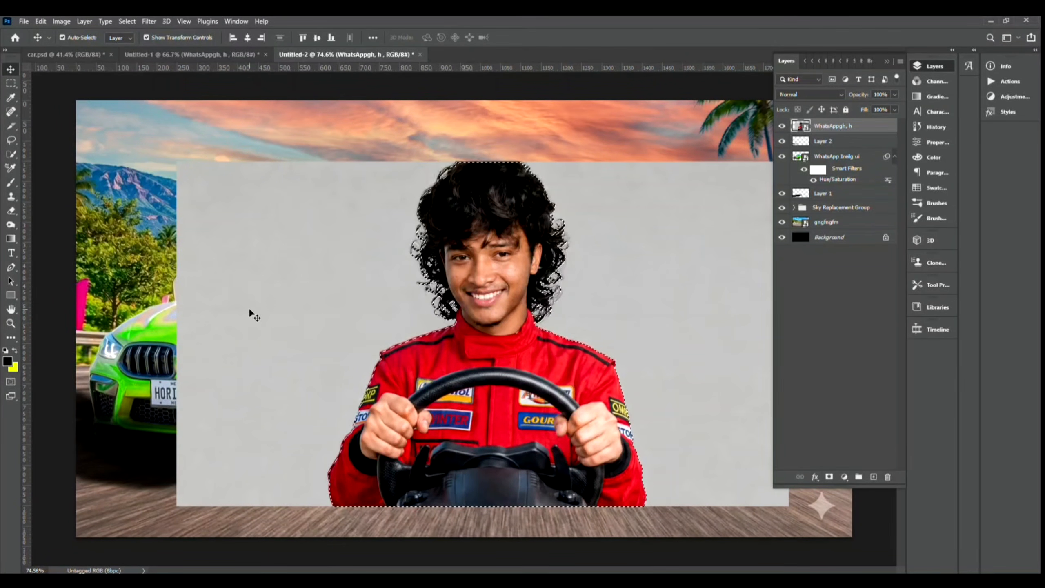
# Refine the driver's selection in Select and Mask by brushing along the curly hair edges beside the face.
pyautogui.click(126, 21)
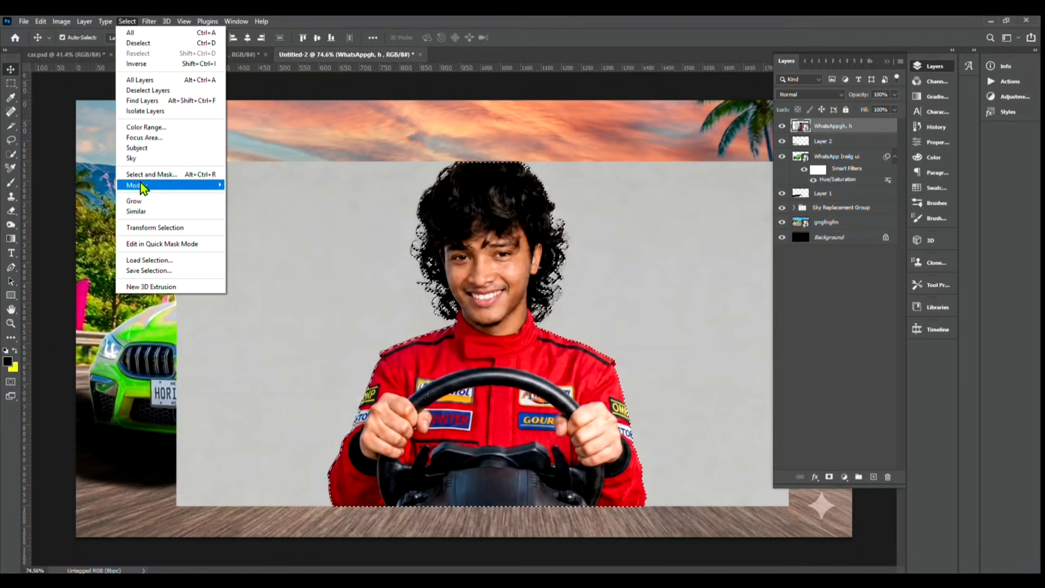
pyautogui.click(148, 174)
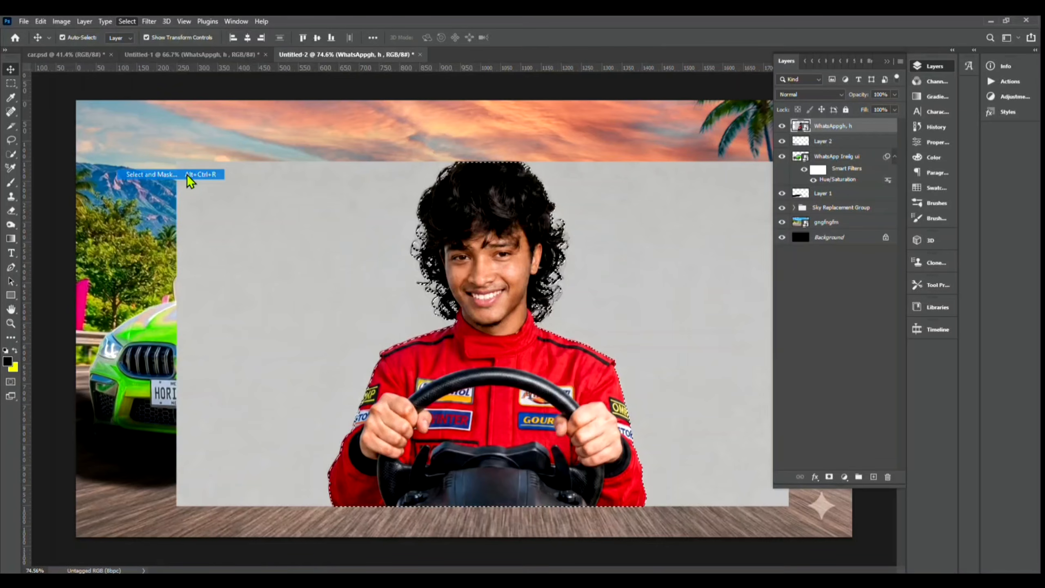
pyautogui.scroll(6, 413, 279)
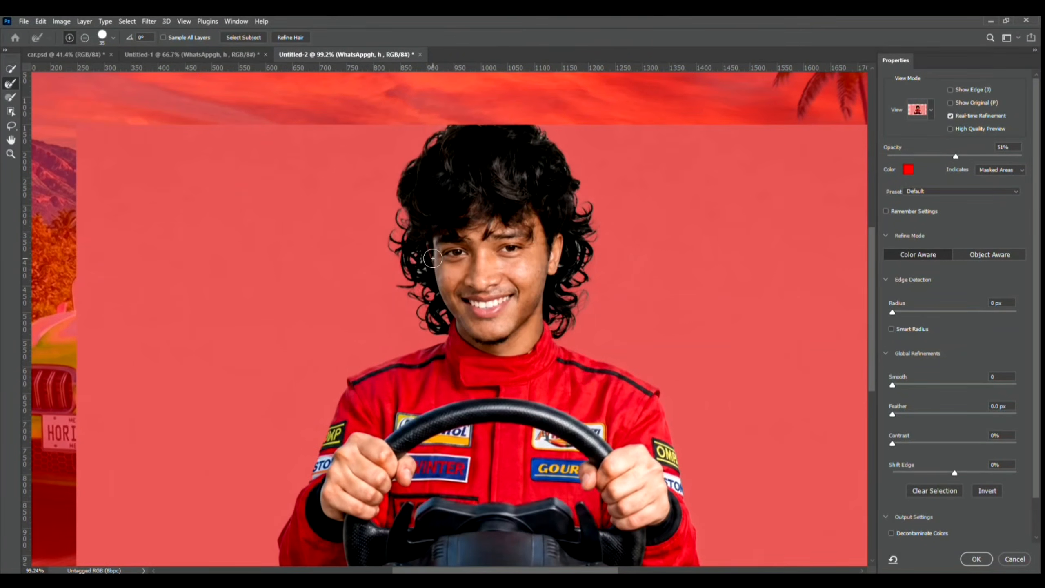
pyautogui.moveTo(411, 263)
pyautogui.mouseDown()
pyautogui.moveTo(401, 247)
pyautogui.moveTo(419, 284)
pyautogui.moveTo(384, 261)
pyautogui.moveTo(443, 383)
pyautogui.moveTo(445, 327)
pyautogui.mouseUp()
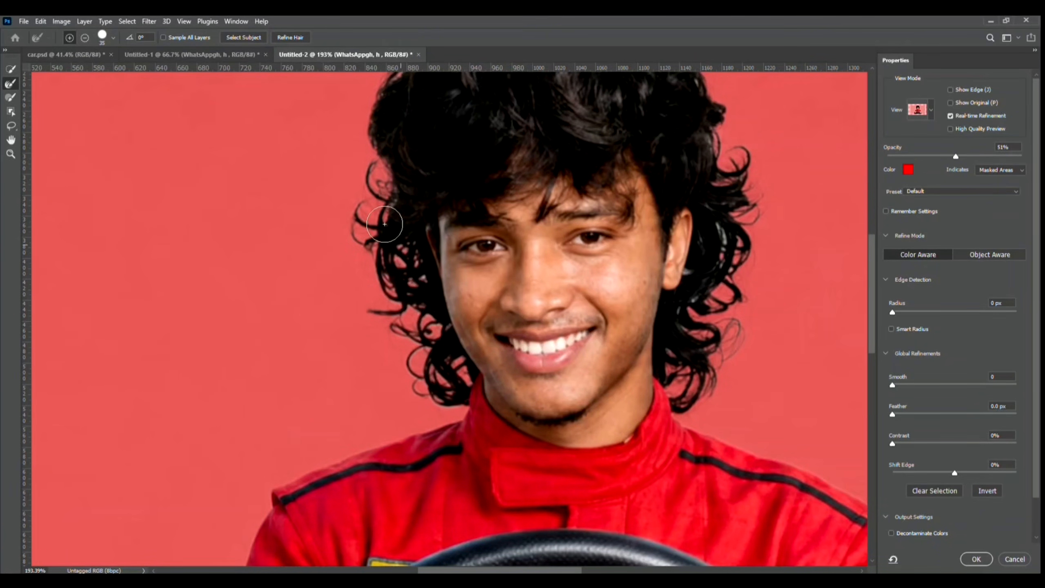
pyautogui.press('h')
pyautogui.moveTo(581, 245); pyautogui.dragTo(570, 394)
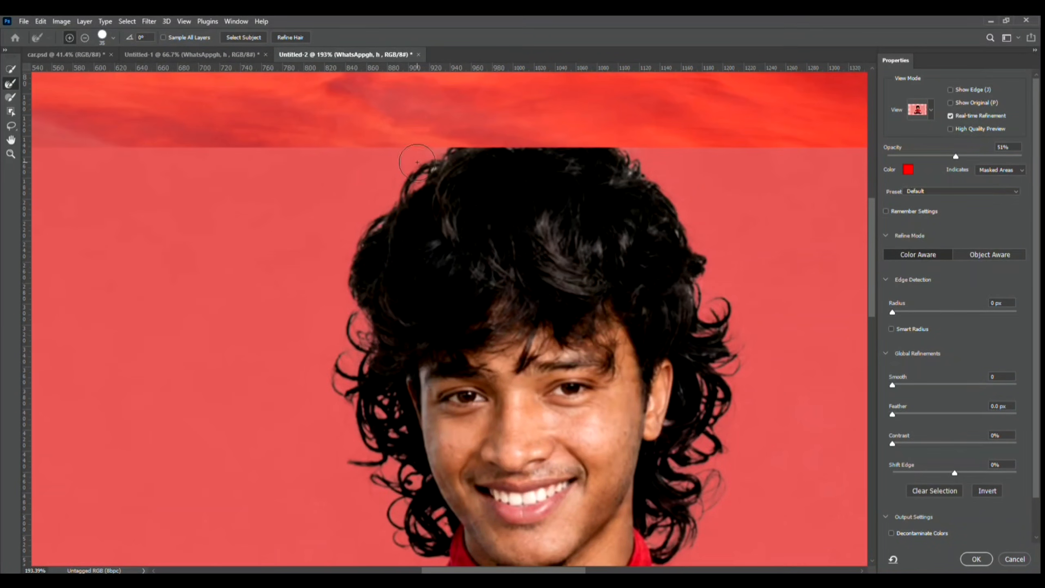
# Output the refined driver selection as a layer mask.
pyautogui.scroll(-11, 669, 217)
pyautogui.scroll(-3, 938, 494)
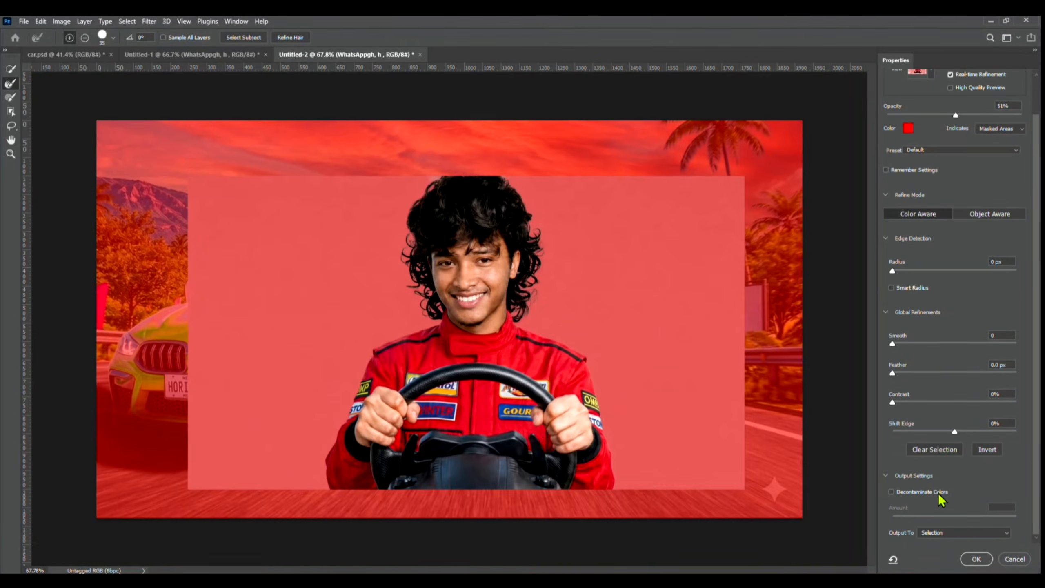
pyautogui.click(940, 531)
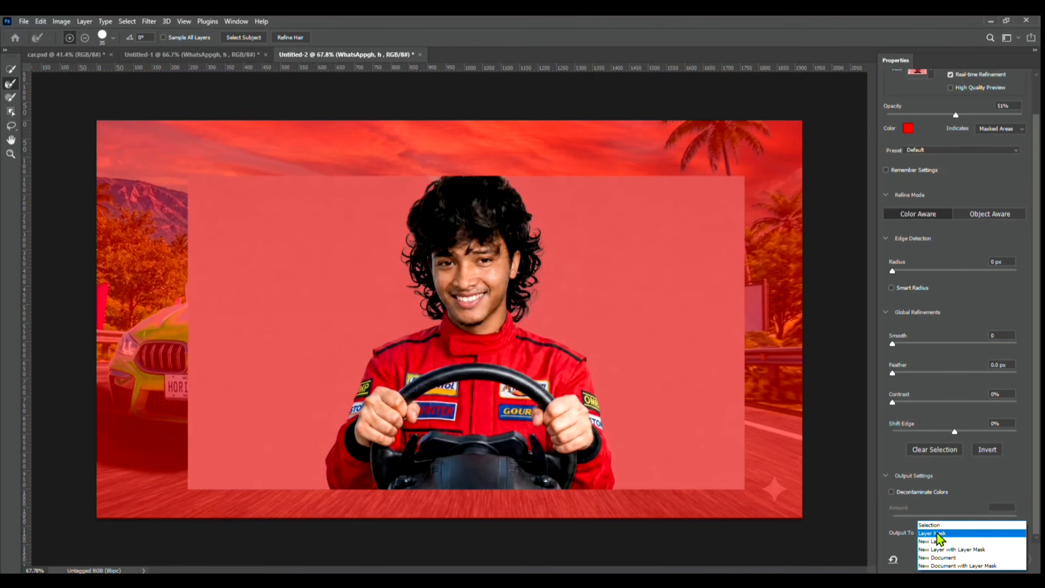
pyautogui.click(935, 533)
pyautogui.click(977, 559)
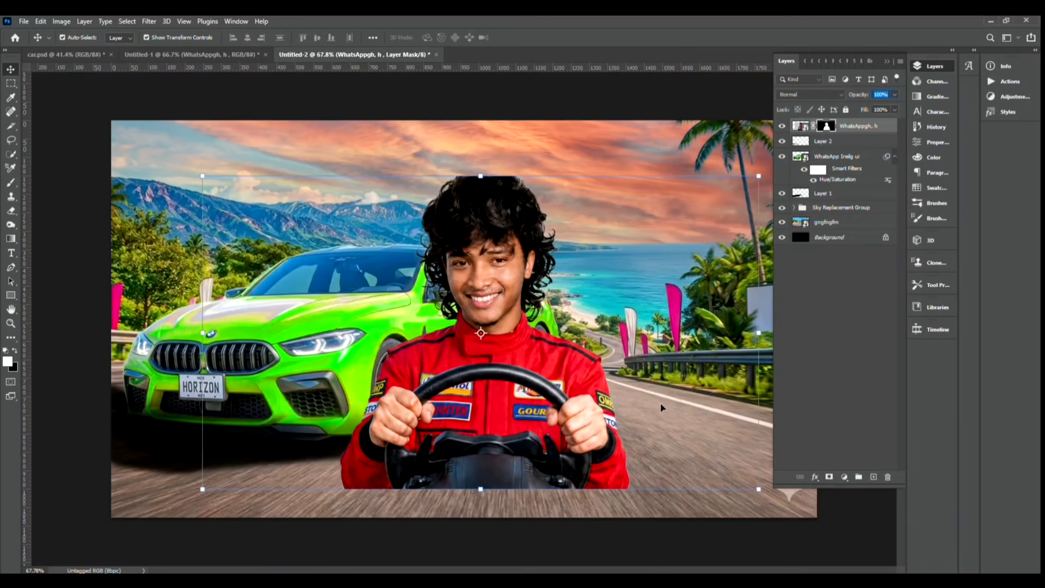
# Enlarge the masked driver and place him over the right half of the composite, with his hair reaching the canvas's upper edge.
pyautogui.moveTo(505, 247); pyautogui.dragTo(599, 277)
pyautogui.scroll(-1, 570, 224)
pyautogui.moveTo(566, 188); pyautogui.dragTo(574, 133)
pyautogui.moveTo(589, 245); pyautogui.dragTo(645, 284)
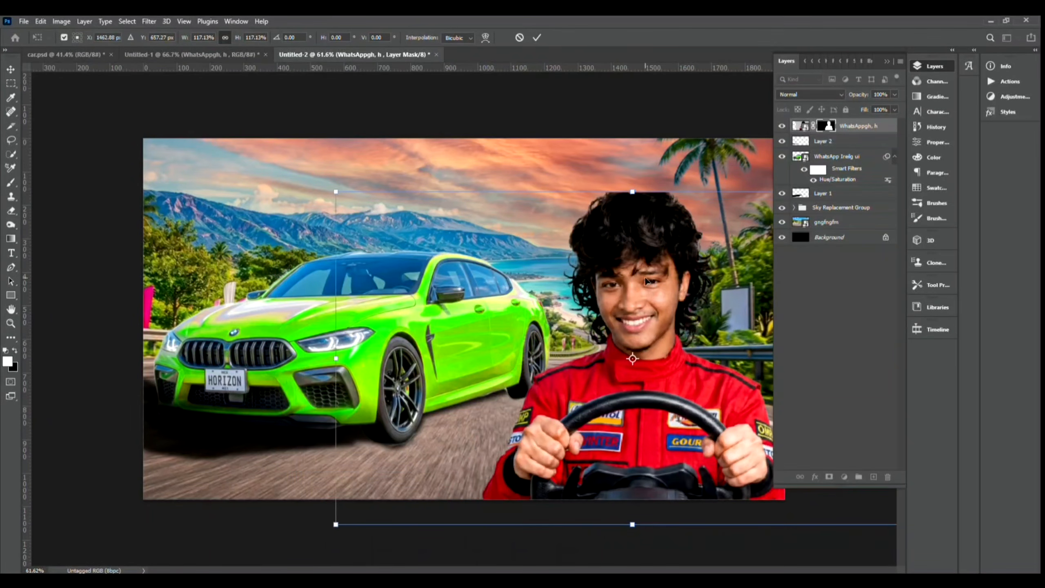
pyautogui.moveTo(631, 192); pyautogui.dragTo(633, 190)
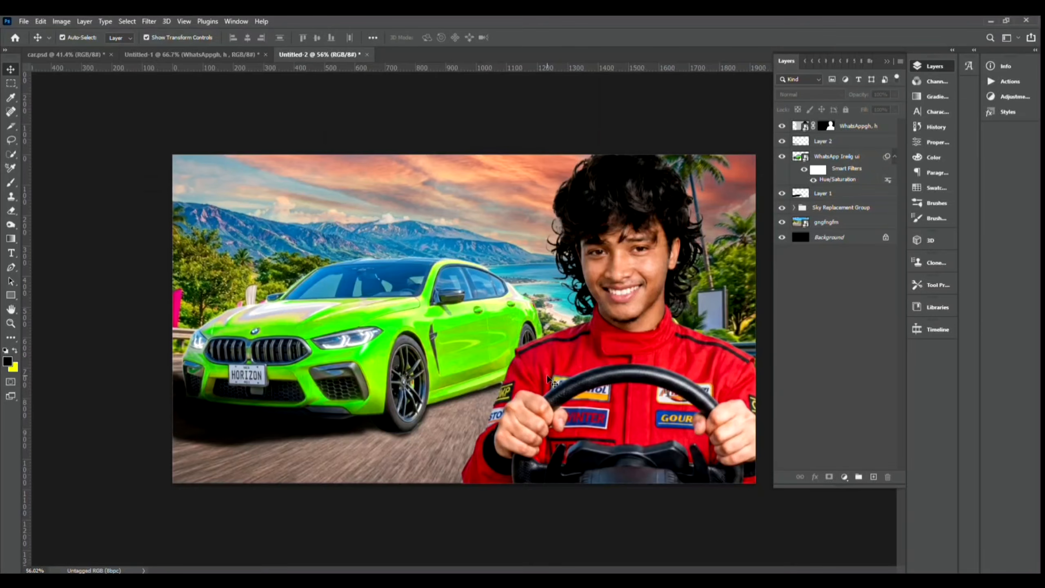
# Hide the driver layer and make the car layer active.
pyautogui.scroll(1, 460, 312)
pyautogui.click(368, 383)
pyautogui.click(678, 292)
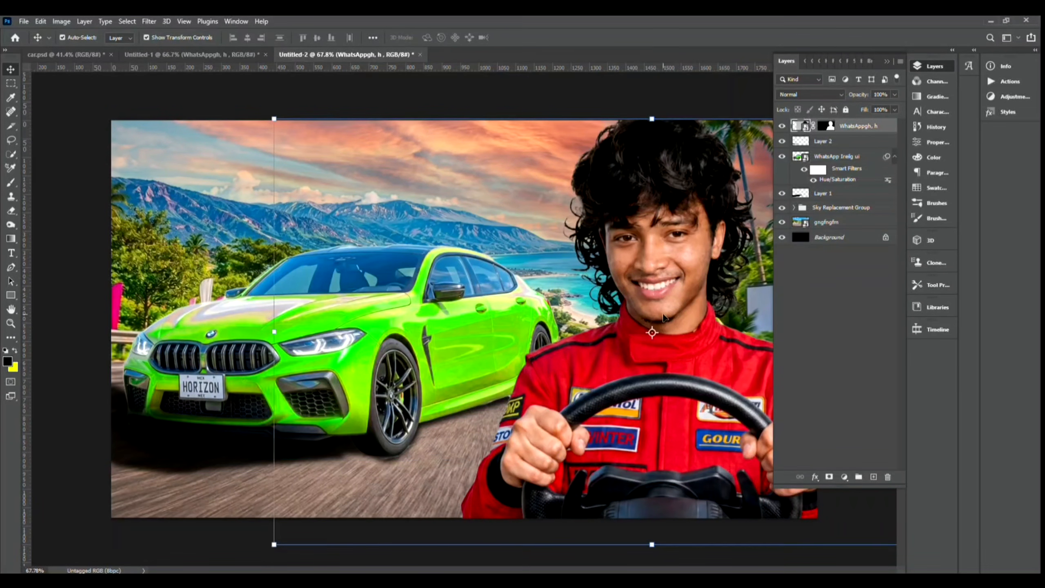
pyautogui.click(782, 127)
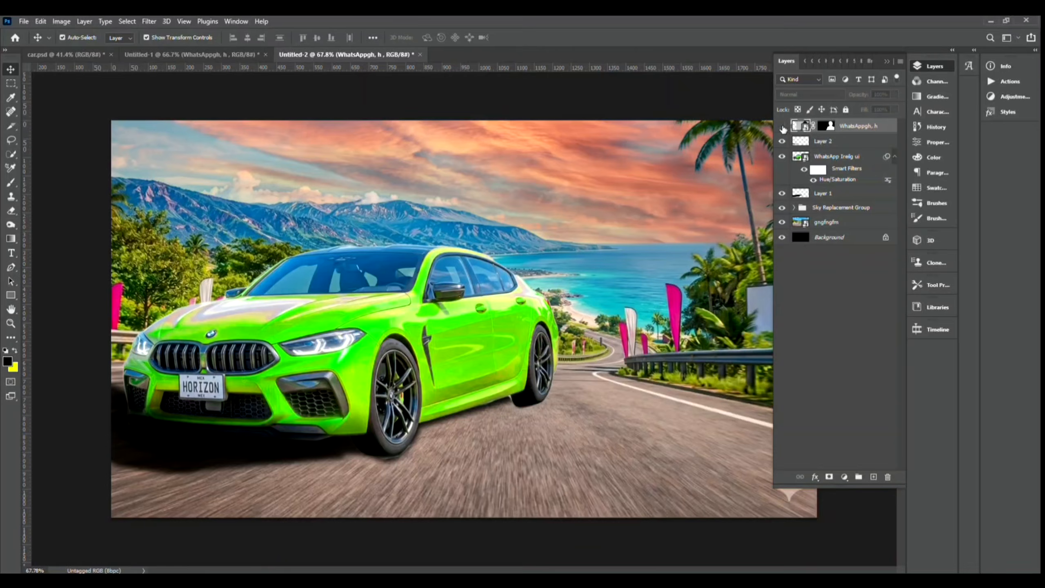
pyautogui.click(444, 389)
# Select the rim and spokes of the car's front wheel with the Quick Selection tool, extending the selection to the rim's outer edge.
pyautogui.scroll(1, 398, 327)
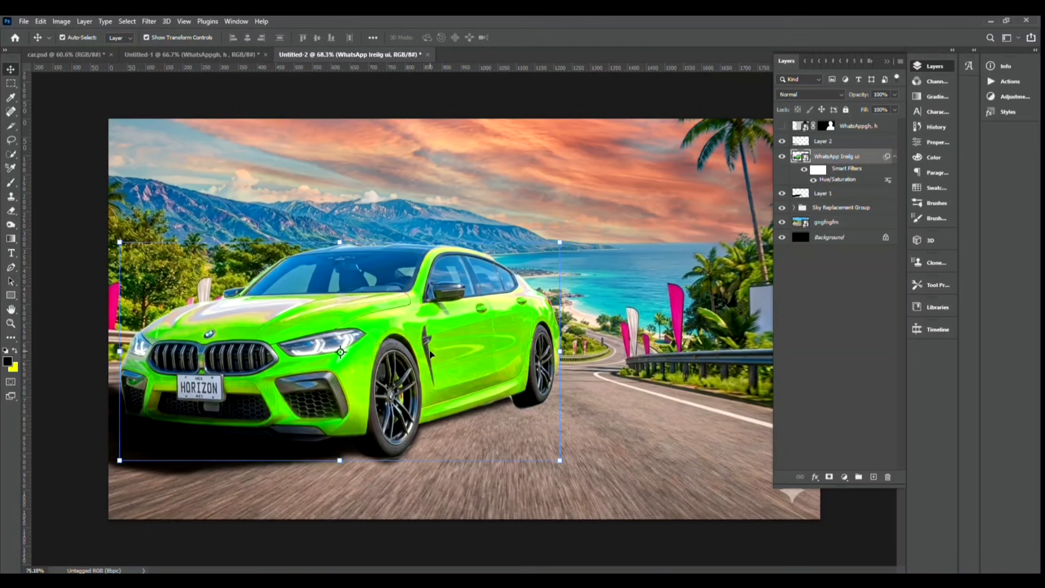
pyautogui.scroll(3, 430, 354)
pyautogui.click(10, 154)
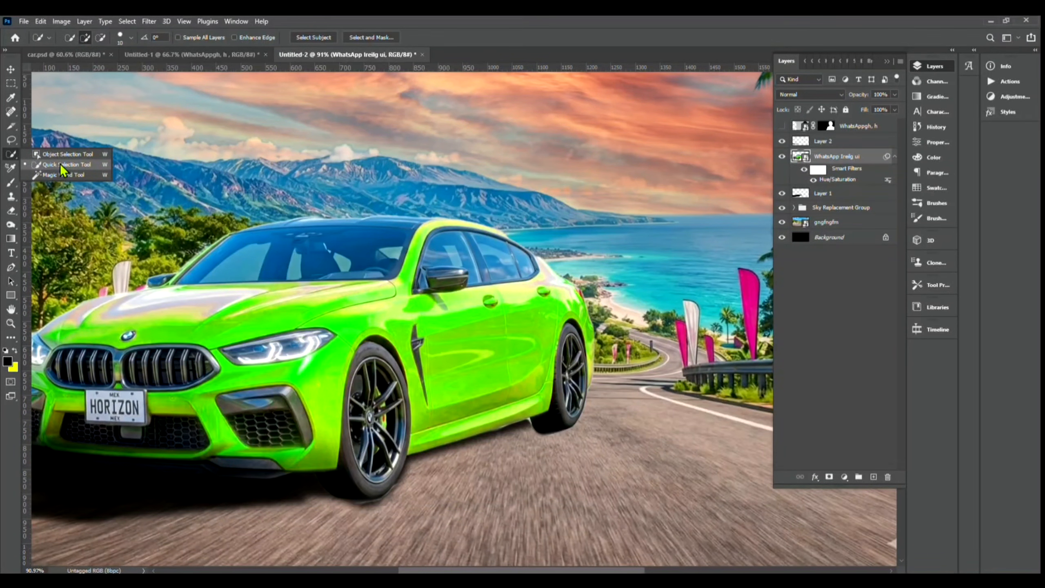
pyautogui.click(62, 164)
pyautogui.scroll(2, 370, 400)
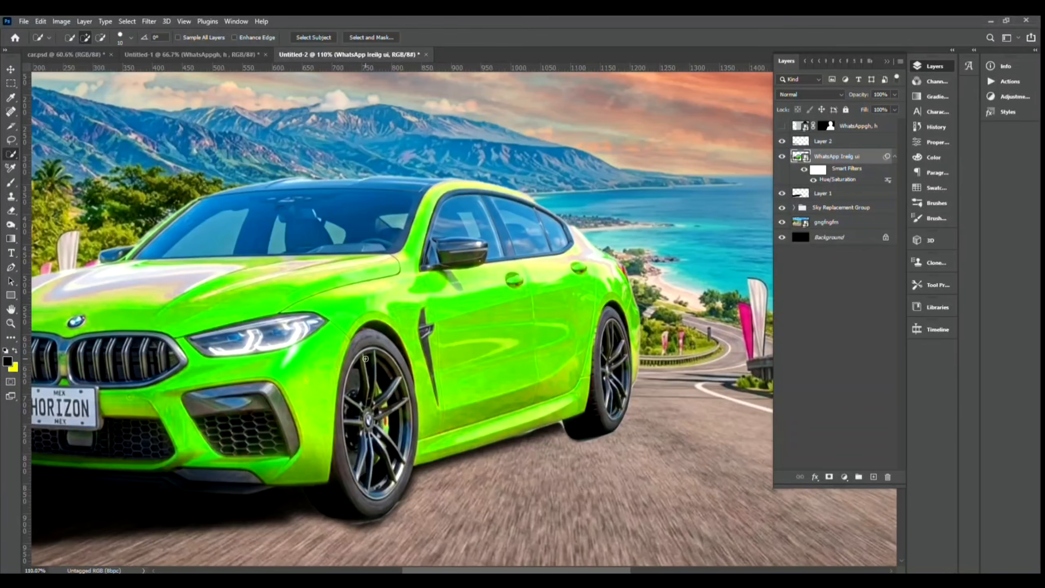
pyautogui.moveTo(377, 395)
pyautogui.mouseDown()
pyautogui.moveTo(373, 455)
pyautogui.moveTo(359, 394)
pyautogui.moveTo(383, 368)
pyautogui.moveTo(401, 430)
pyautogui.moveTo(376, 487)
pyautogui.mouseUp()
pyautogui.scroll(2, 376, 486)
pyautogui.scroll(3, 376, 485)
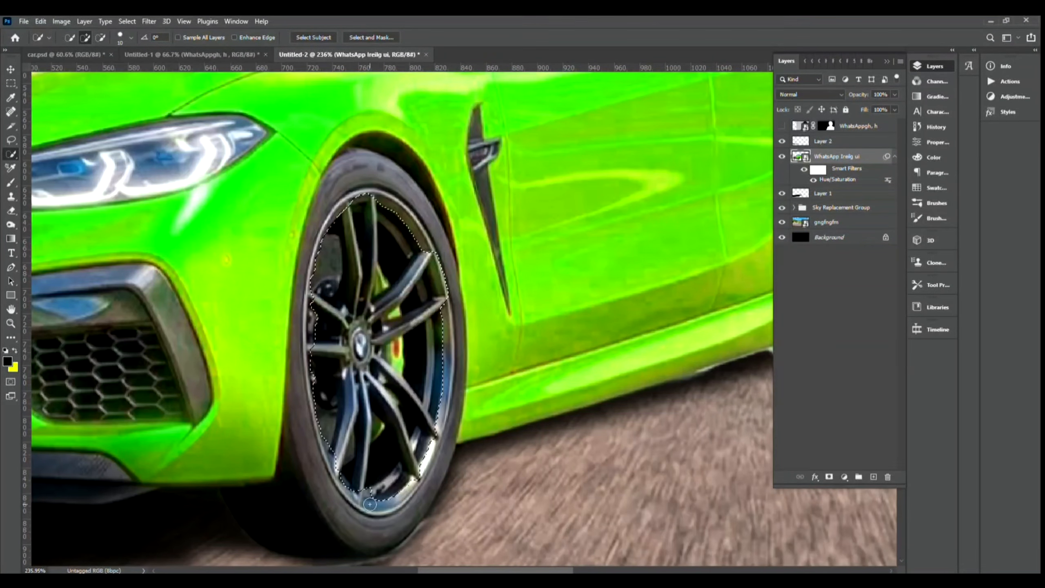
pyautogui.moveTo(370, 493); pyautogui.dragTo(428, 455)
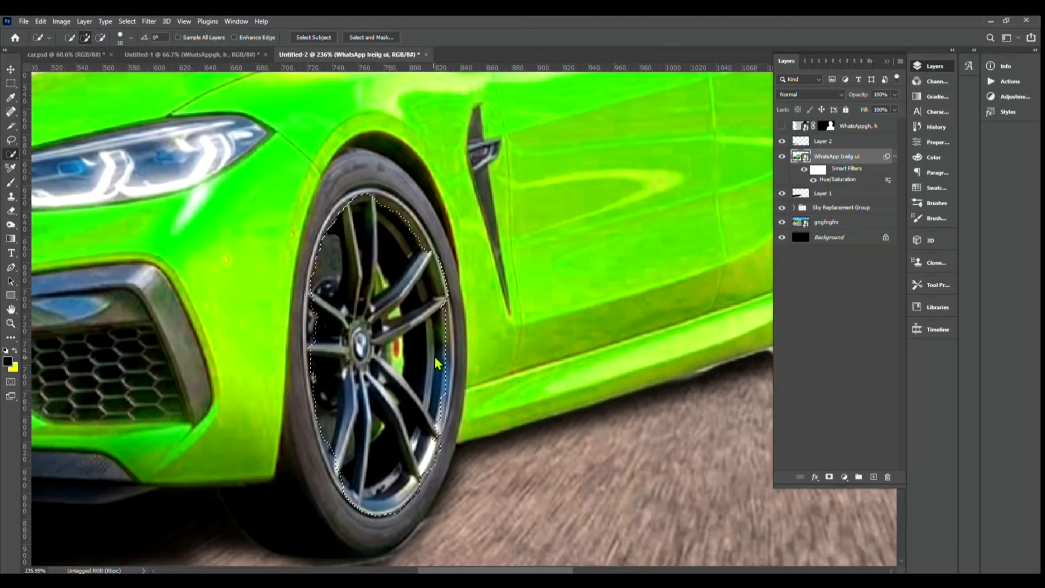
pyautogui.moveTo(438, 325)
pyautogui.mouseDown()
pyautogui.moveTo(424, 244)
pyautogui.moveTo(397, 212)
pyautogui.mouseUp()
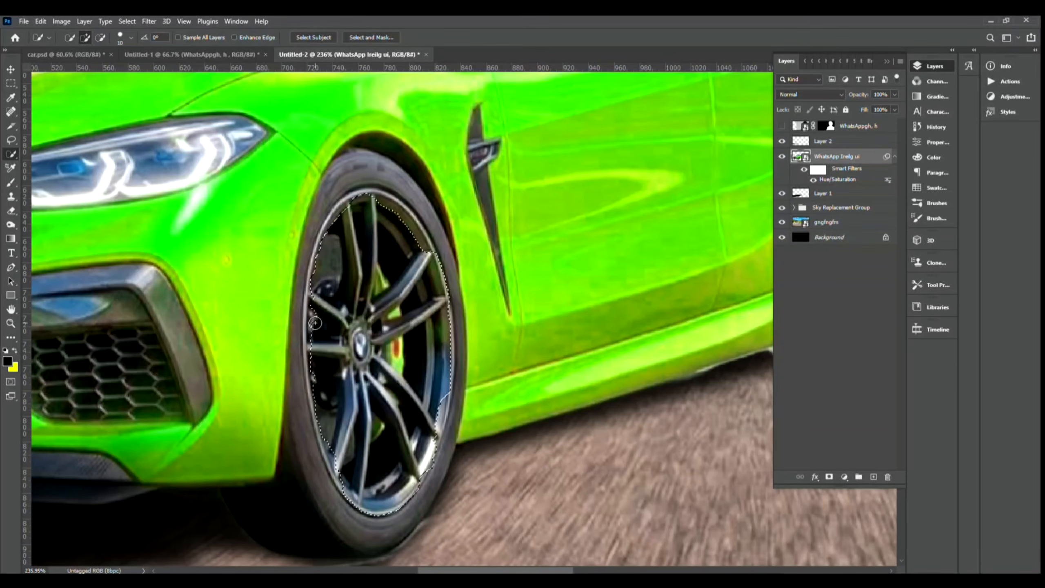
pyautogui.scroll(-2, 323, 295)
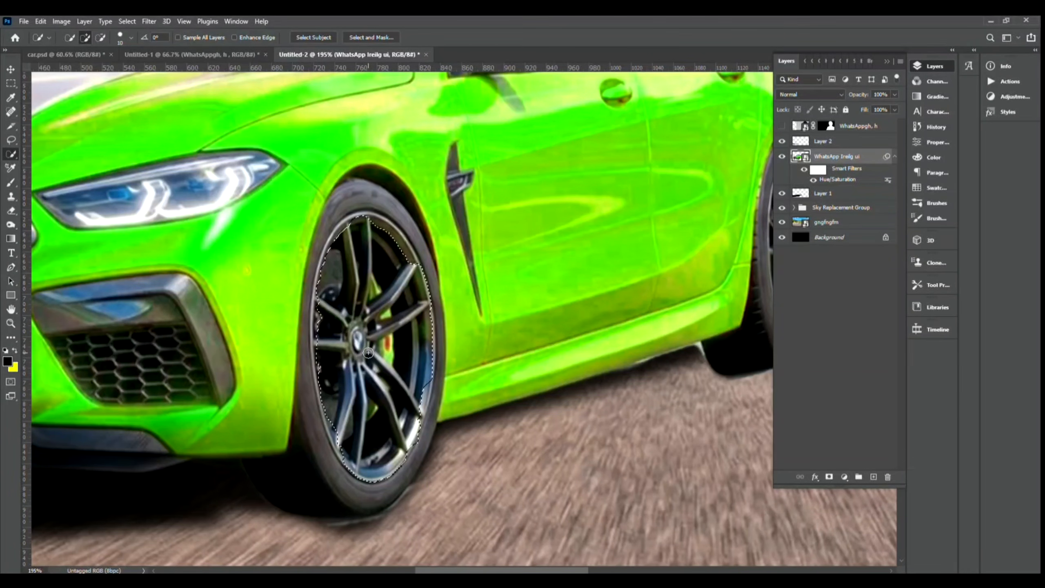
# Copy the selected front-wheel rim to its own layer and make the car layer active again.
pyautogui.hotkey('ctrl', 'j')
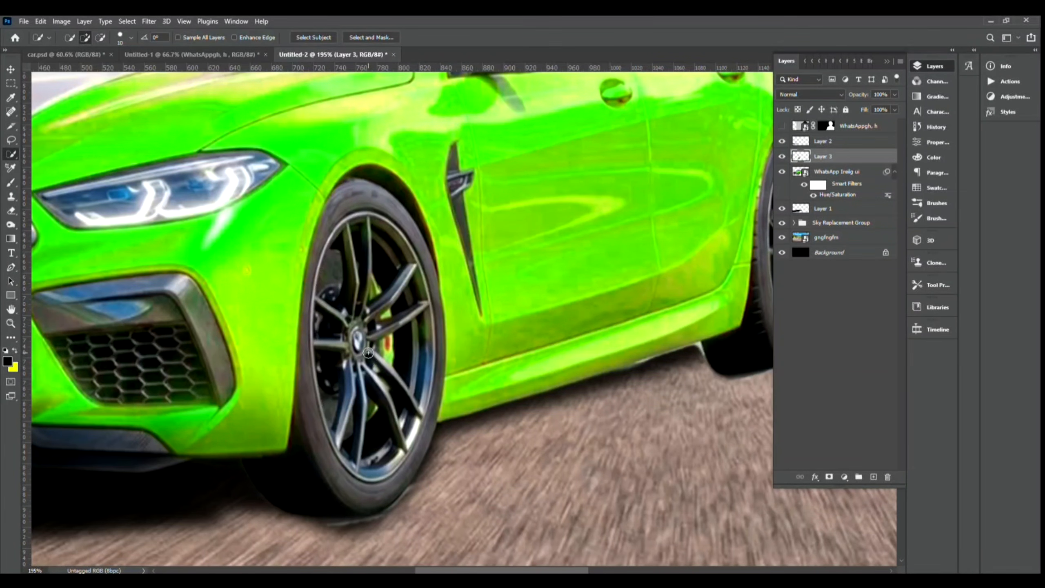
pyautogui.press('v')
pyautogui.hotkey('ctrl', '0')
pyautogui.click(504, 293)
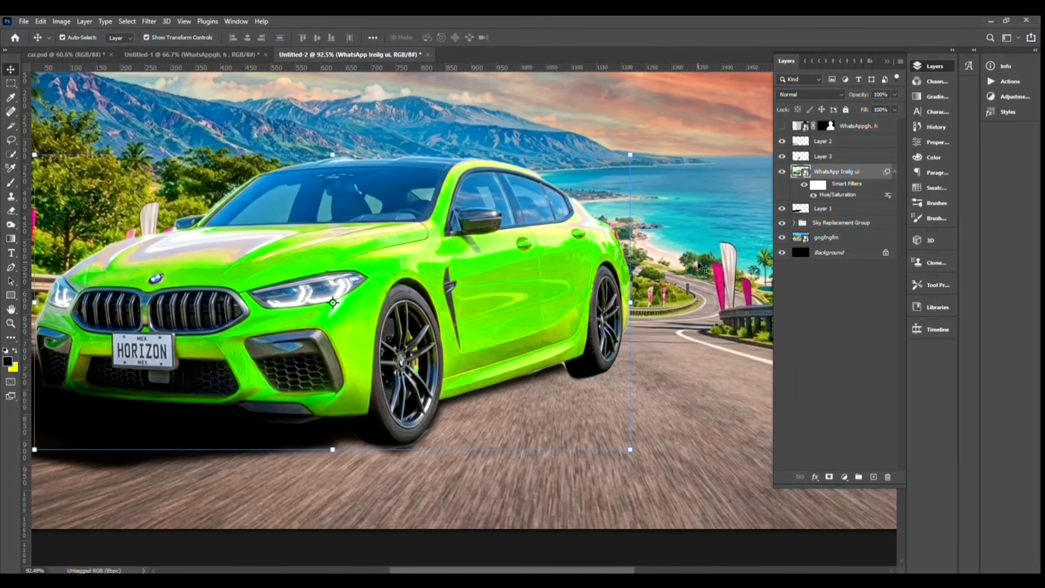
# Select the car's rear wheel with the Quick Selection tool and subtract the surrounding bodywork from the selection.
pyautogui.scroll(5, 692, 302)
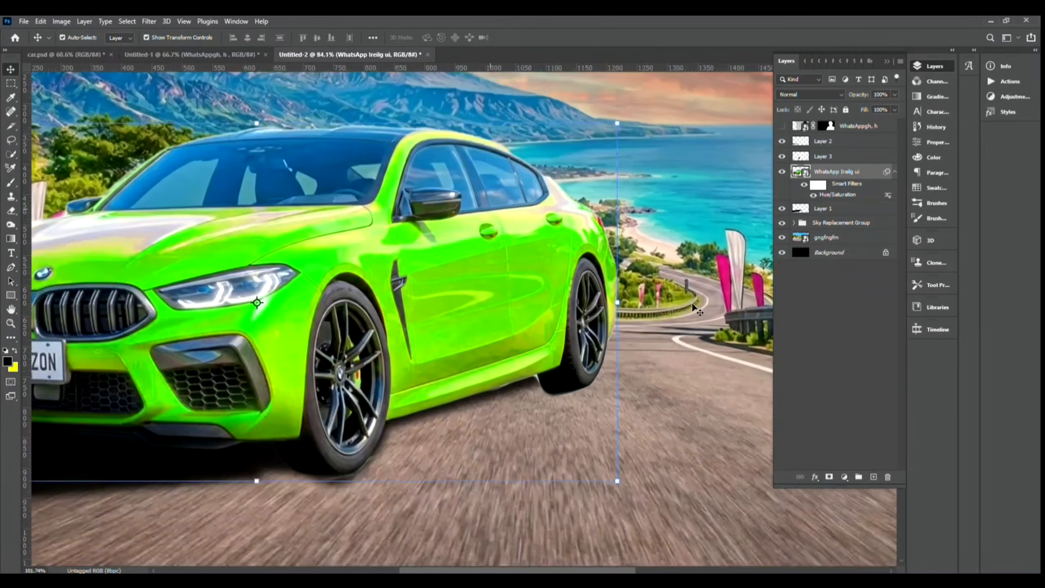
pyautogui.scroll(2, 710, 294)
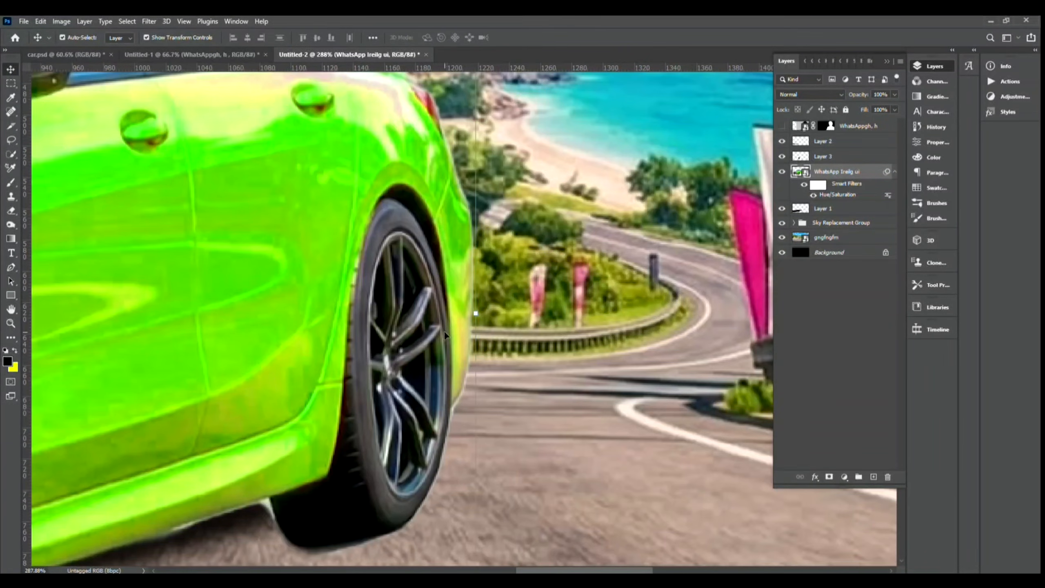
pyautogui.click(11, 154)
pyautogui.click(53, 165)
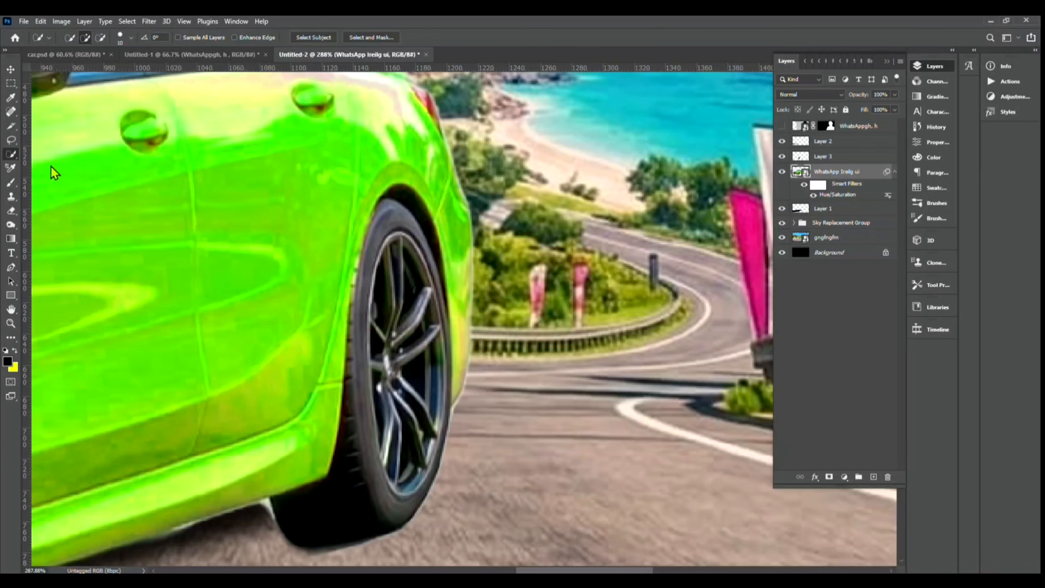
pyautogui.moveTo(396, 272); pyautogui.dragTo(407, 461)
pyautogui.click(101, 37)
pyautogui.moveTo(310, 510)
pyautogui.mouseDown()
pyautogui.moveTo(343, 461)
pyautogui.moveTo(347, 432)
pyautogui.mouseUp()
pyautogui.moveTo(429, 218)
pyautogui.mouseDown()
pyautogui.moveTo(460, 272)
pyautogui.moveTo(460, 368)
pyautogui.mouseUp()
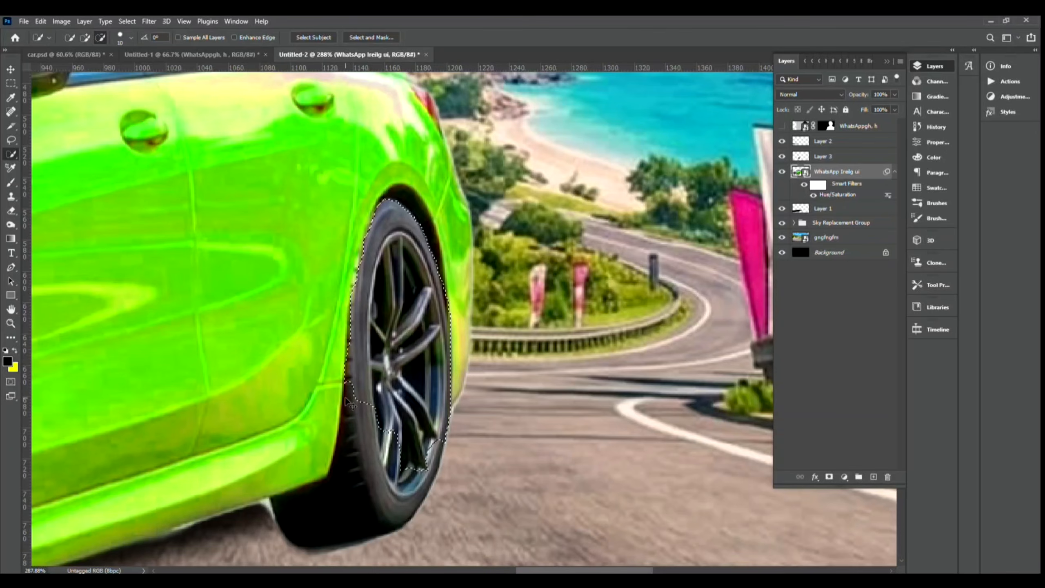
pyautogui.scroll(-2, 366, 363)
pyautogui.scroll(1, 359, 368)
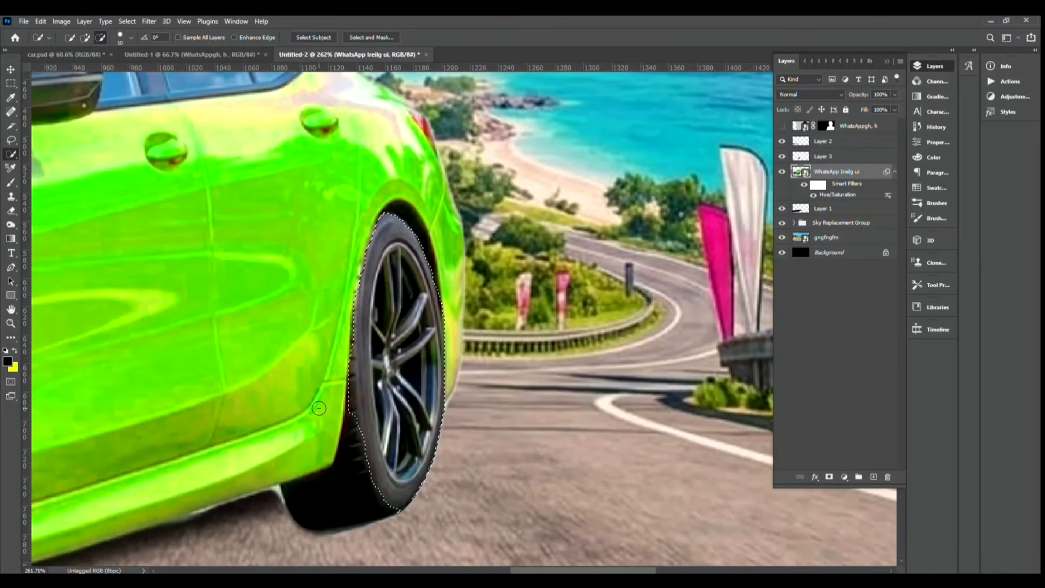
# Copy the selected rear wheel to its own layer.
pyautogui.hotkey('ctrl', 'j')
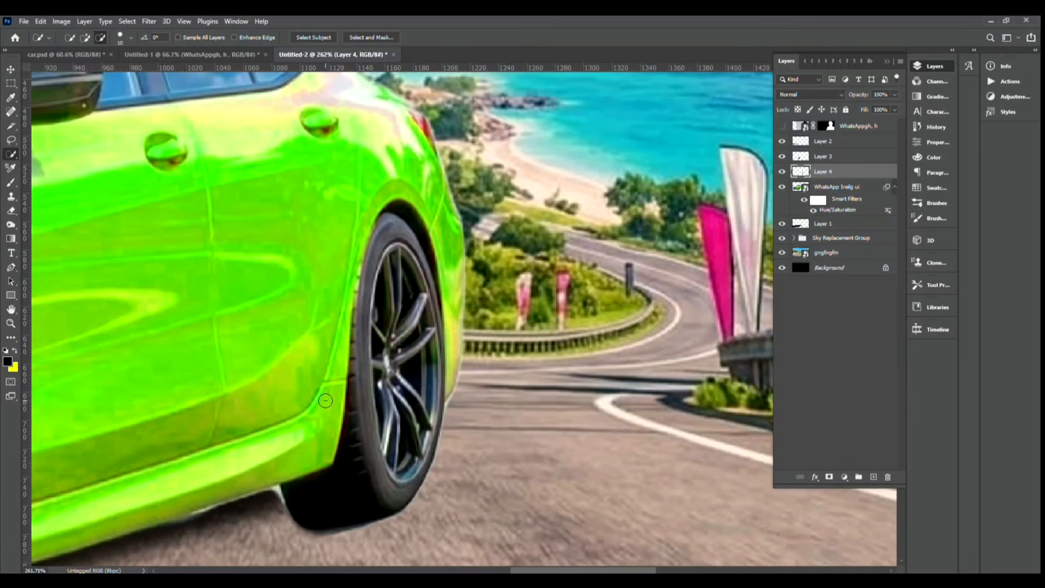
pyautogui.click(11, 69)
pyautogui.click(537, 304)
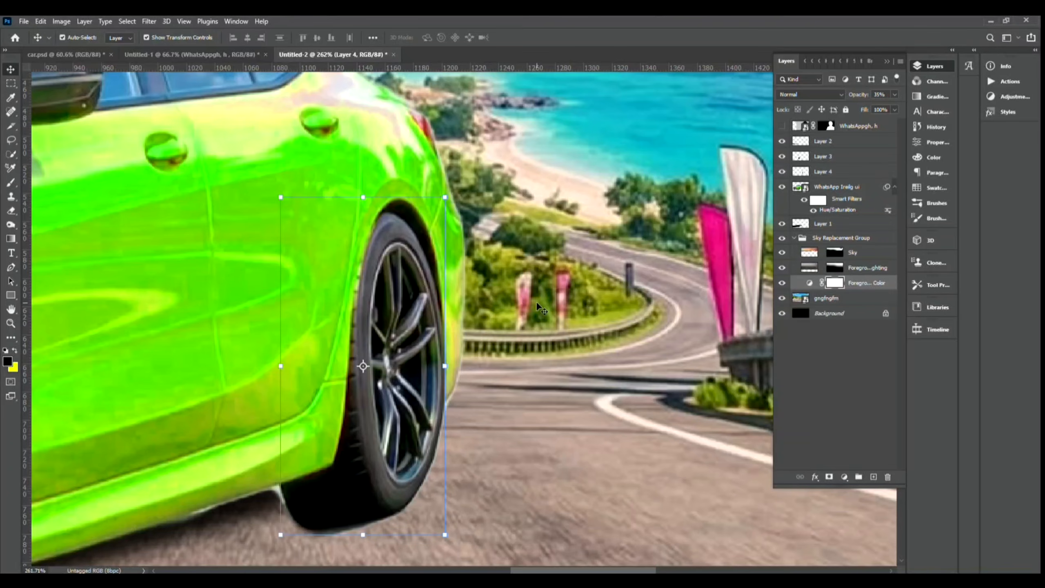
pyautogui.scroll(-5, 230, 395)
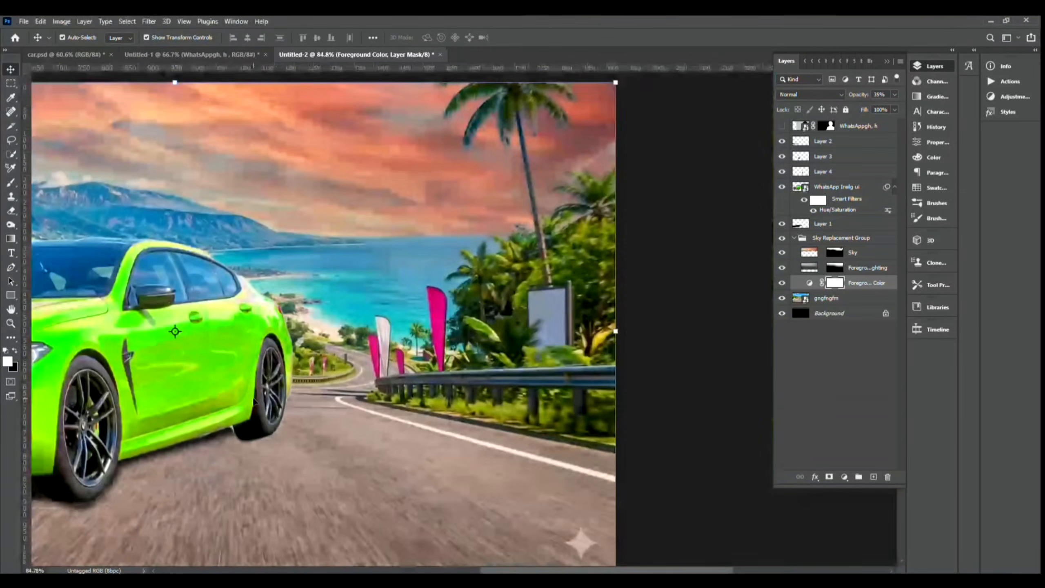
pyautogui.scroll(-5, 254, 402)
pyautogui.scroll(7, 417, 414)
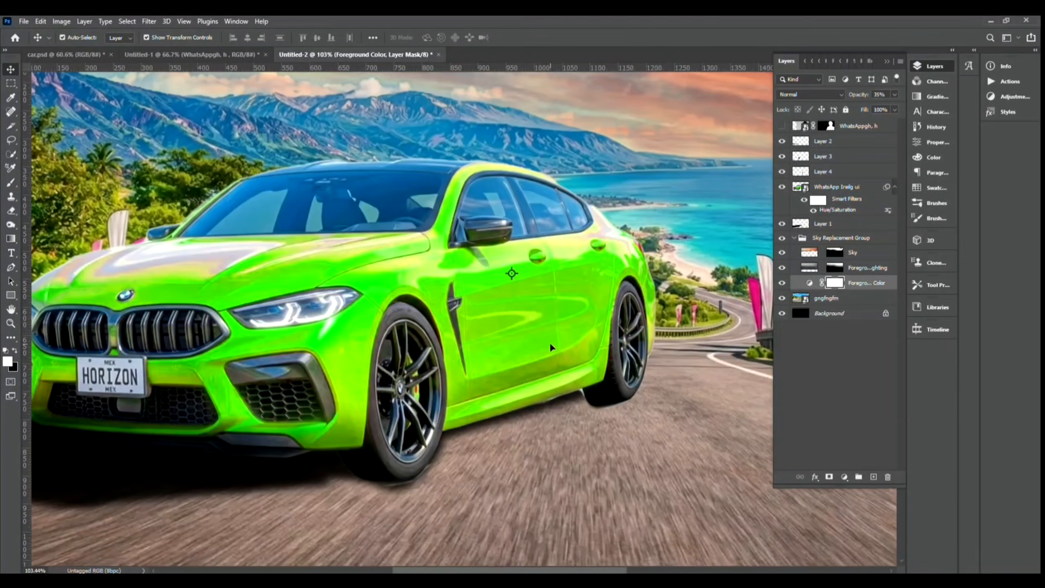
# Apply a Spin Blur to the rear-wheel layer, centred and fitted on the wheel, with a reduced blur angle.
pyautogui.click(817, 172)
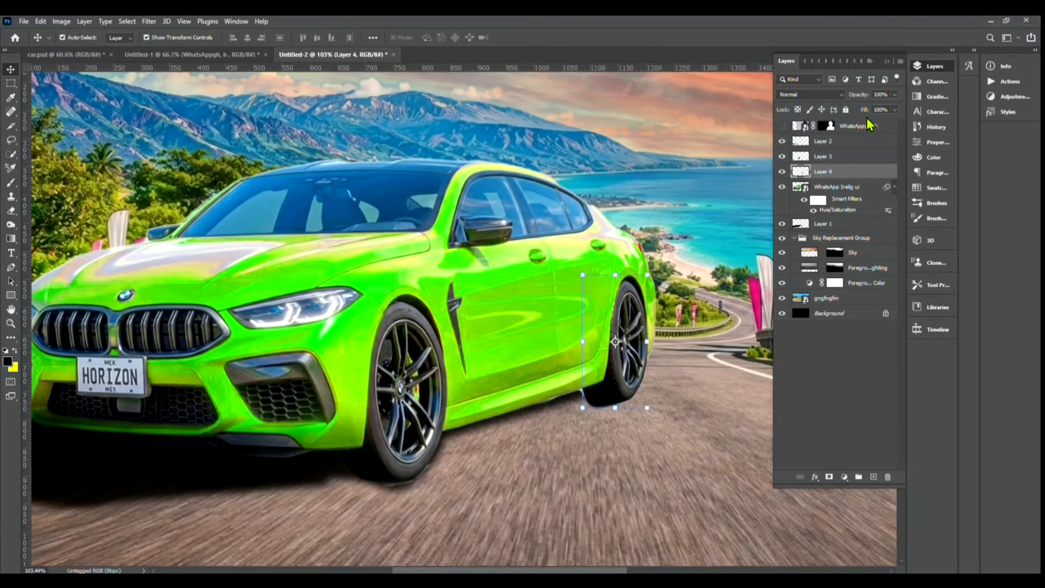
pyautogui.click(149, 21)
pyautogui.moveTo(186, 172)
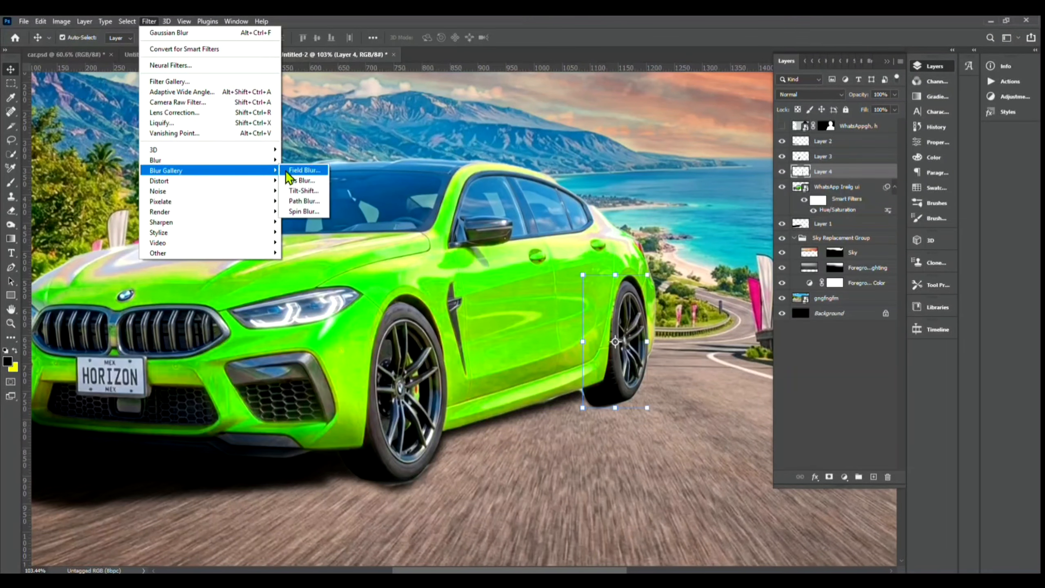
pyautogui.click(304, 211)
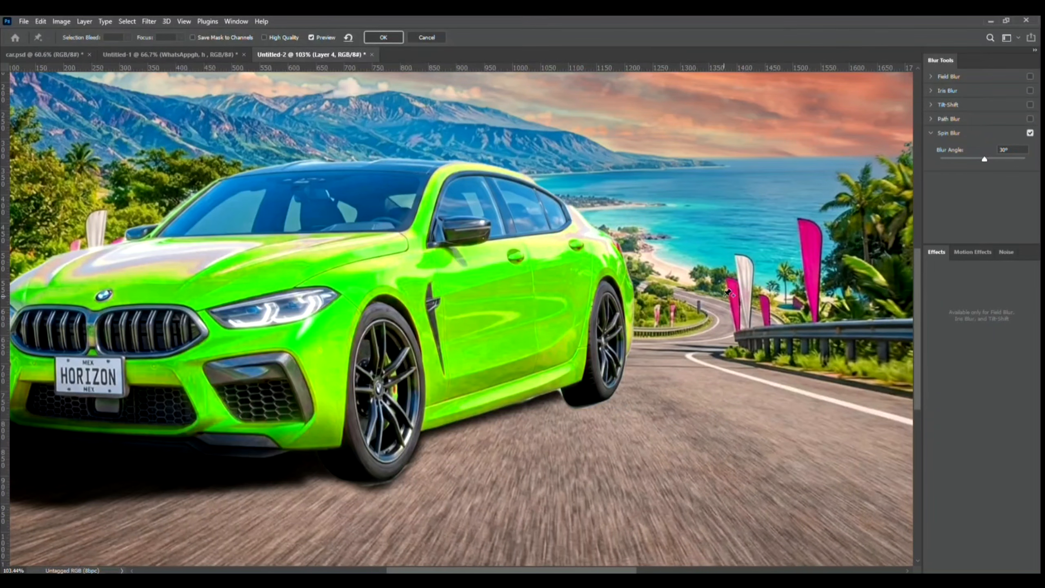
pyautogui.scroll(5, 659, 313)
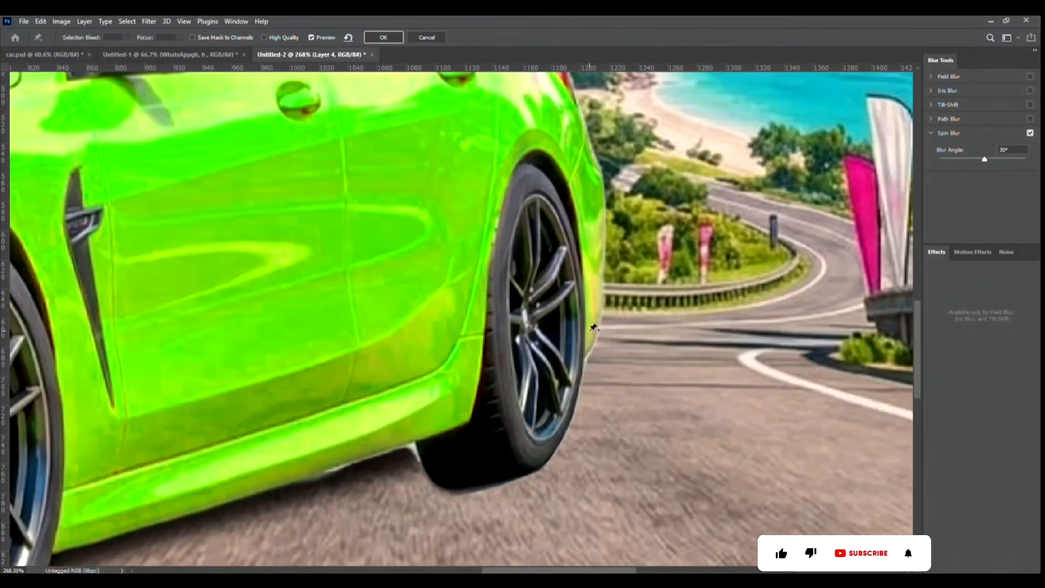
pyautogui.click(538, 312)
pyautogui.moveTo(541, 313); pyautogui.dragTo(561, 328)
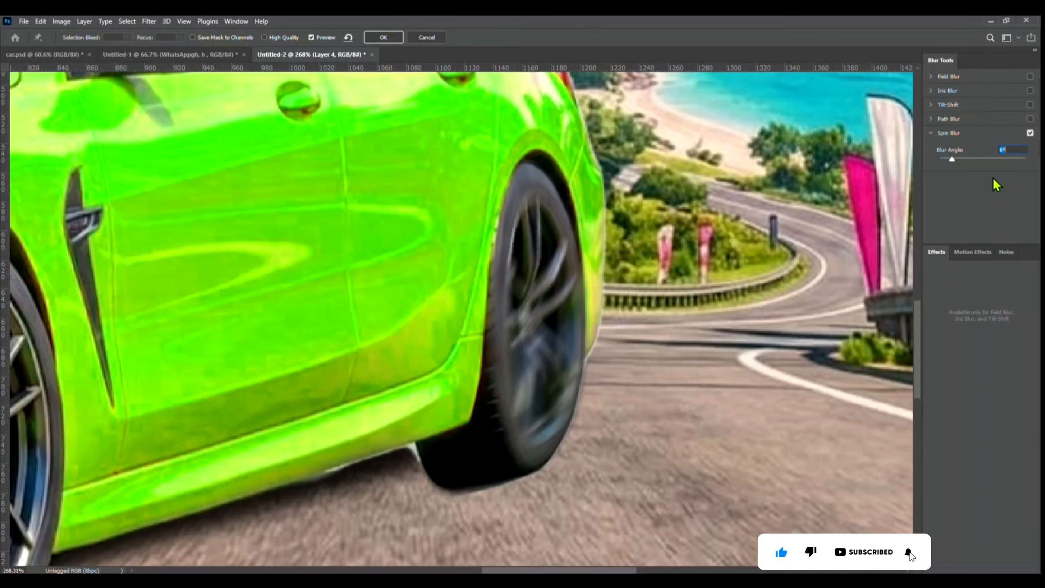
pyautogui.click(383, 38)
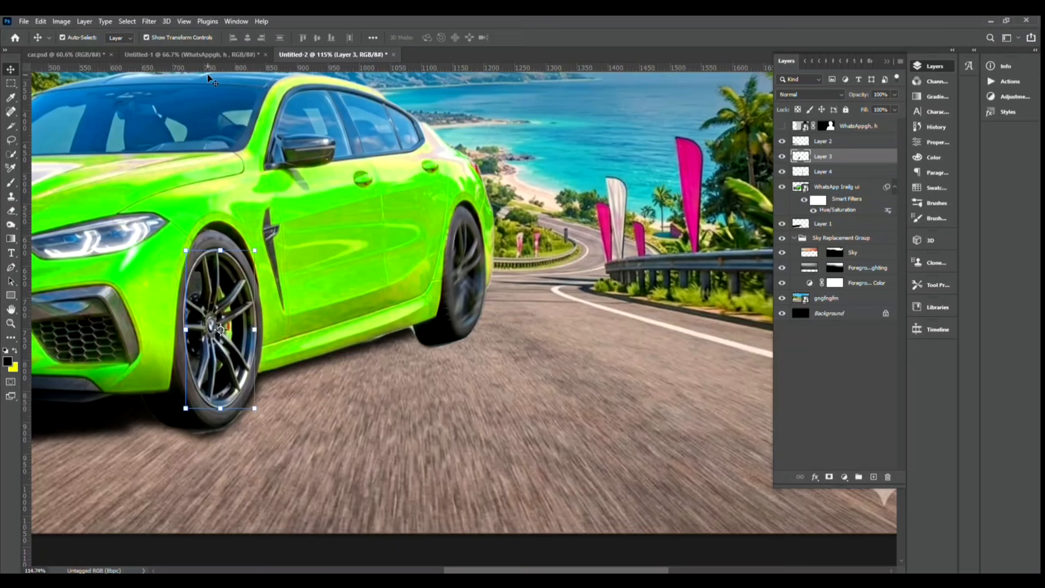
# Apply a Spin Blur with a 14° blur angle to the front-wheel layer and deselect all layers.
pyautogui.click(150, 21)
pyautogui.moveTo(191, 178)
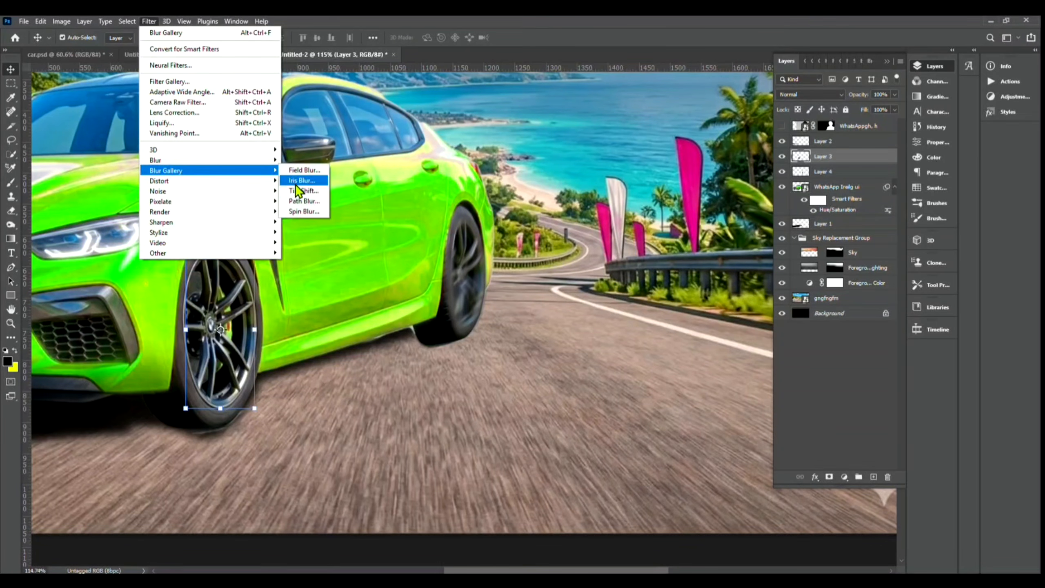
pyautogui.click(304, 210)
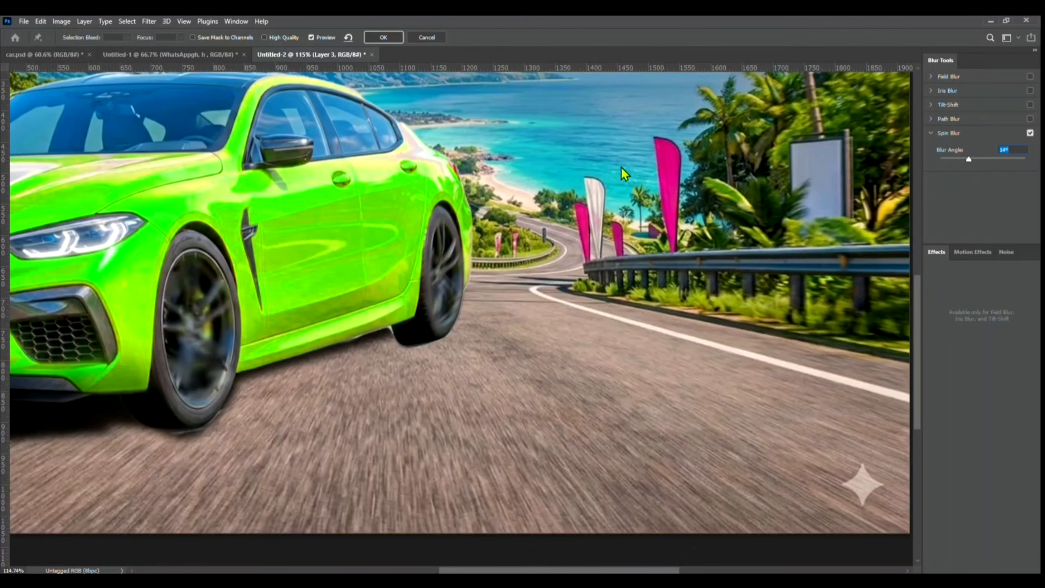
pyautogui.click(383, 37)
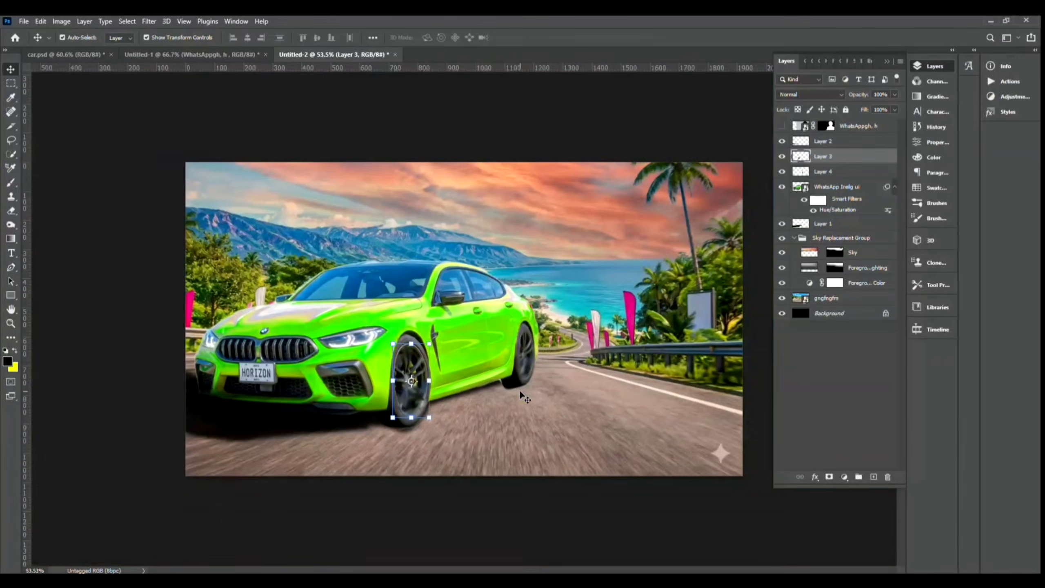
pyautogui.click(417, 526)
pyautogui.scroll(3, 479, 398)
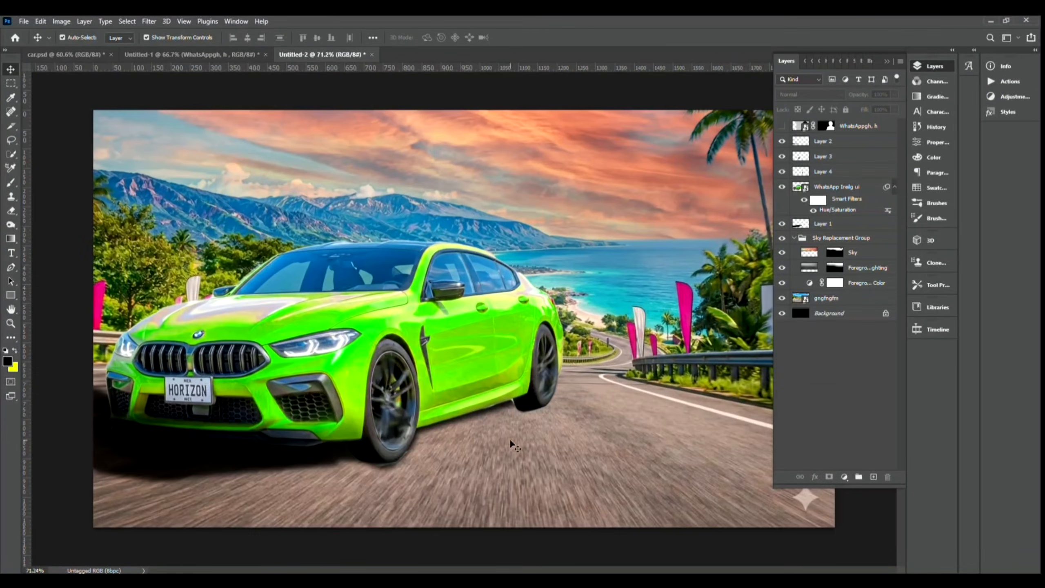
pyautogui.scroll(2, 449, 404)
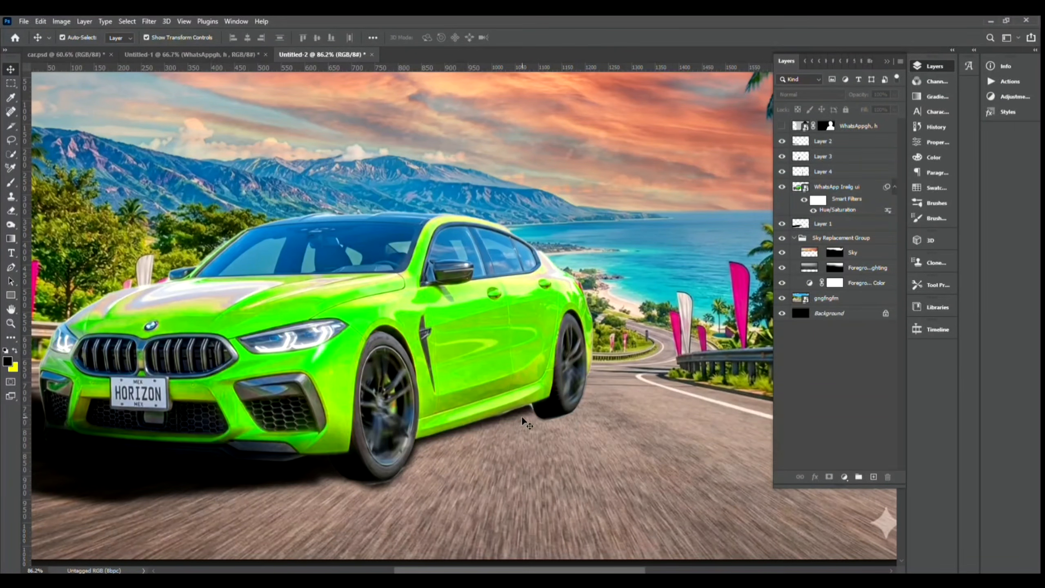
# Convert the two blurred wheel layers and the car layer into one smart object and scale it down slightly.
pyautogui.click(473, 341)
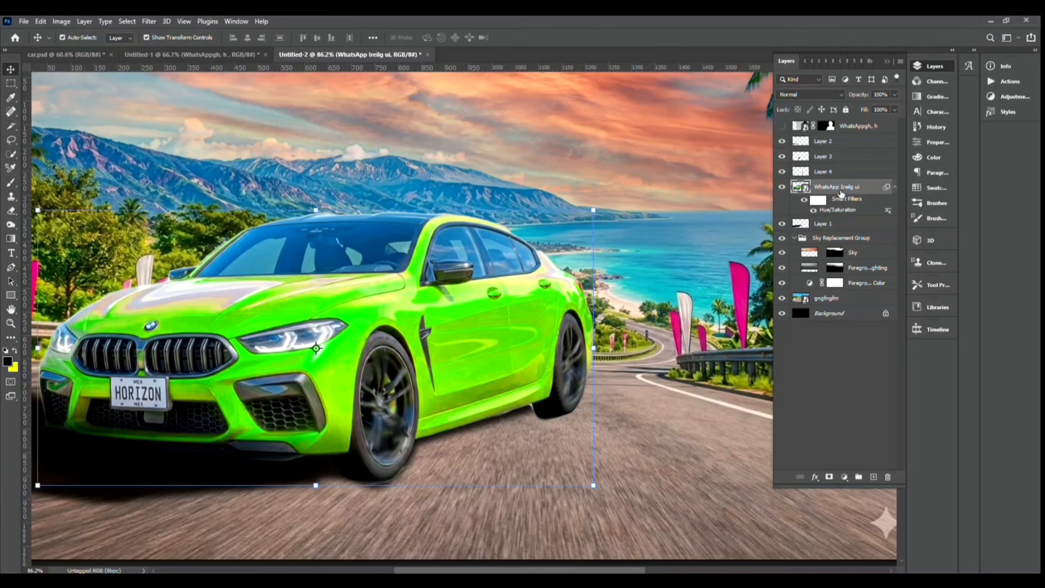
pyautogui.click(829, 156)
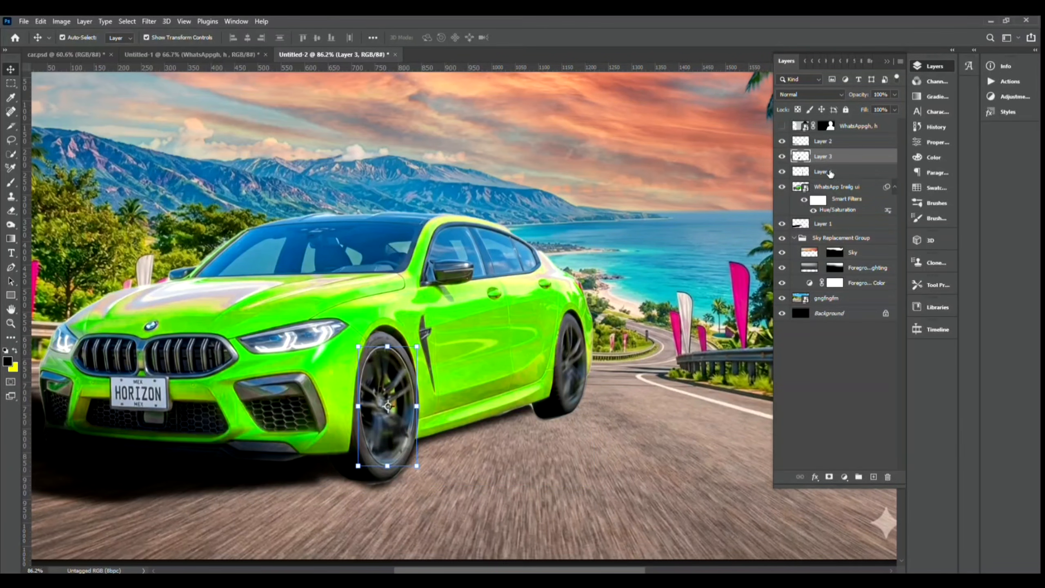
pyautogui.keyDown('shift'); pyautogui.click(828, 189); pyautogui.keyUp('shift')
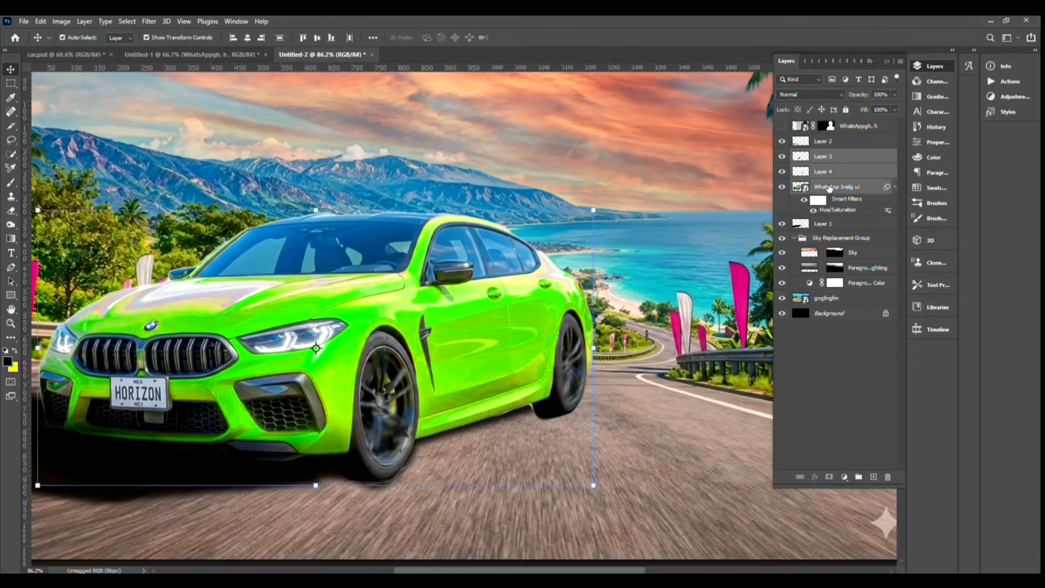
pyautogui.rightClick(831, 184)
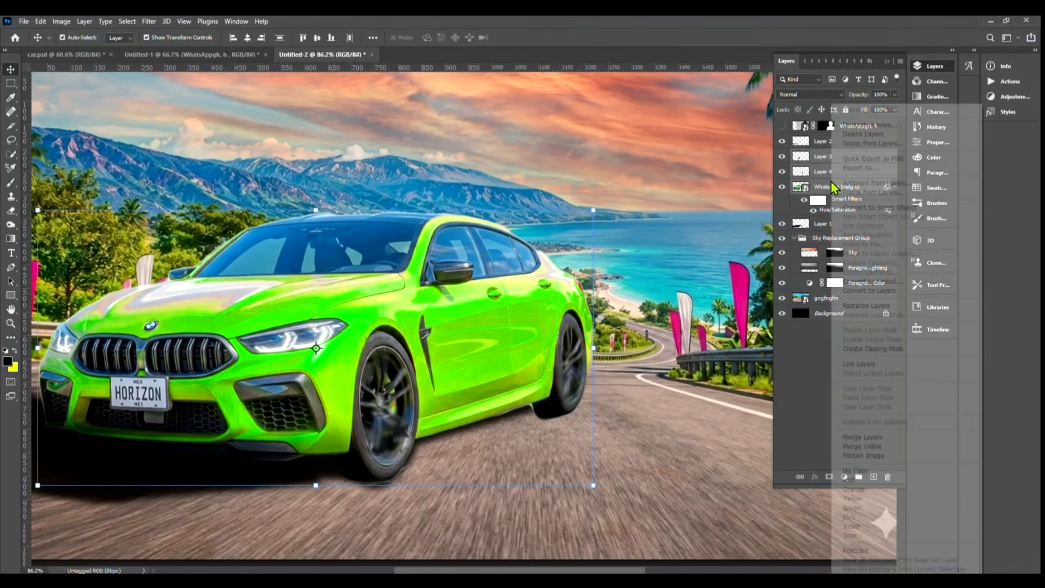
pyautogui.click(868, 207)
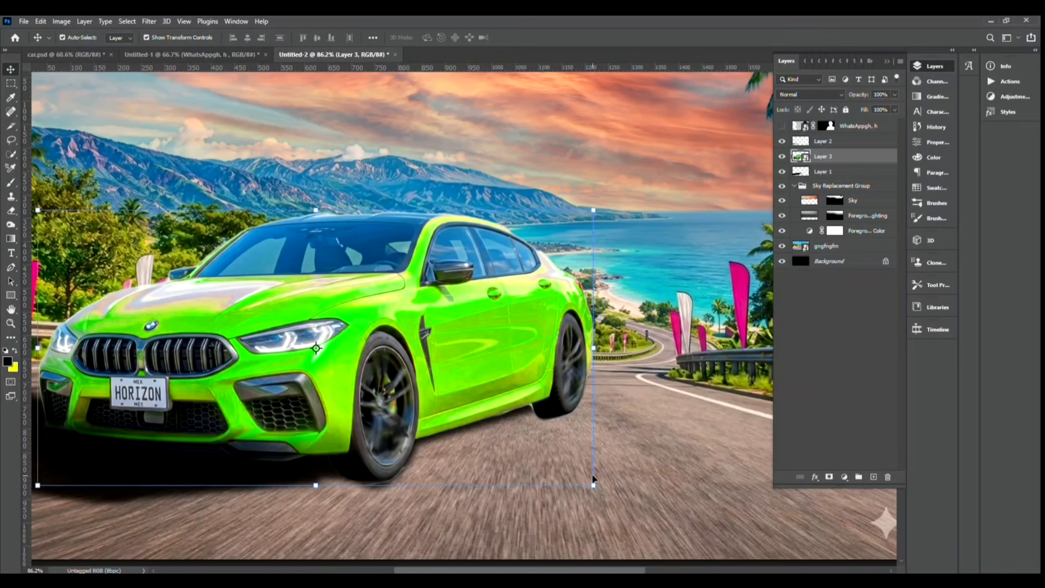
pyautogui.moveTo(595, 490); pyautogui.dragTo(578, 466)
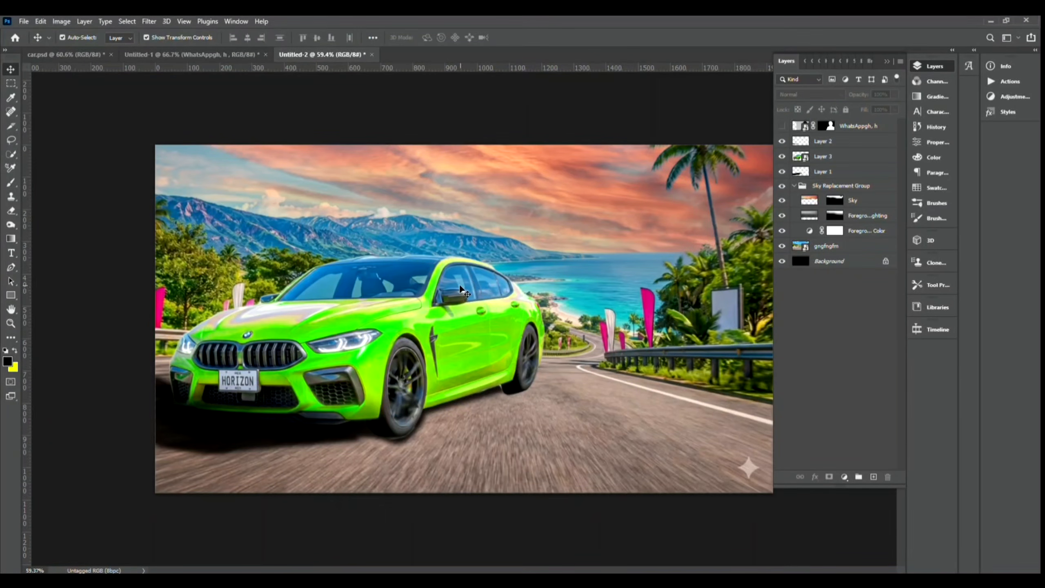
# Start the Camera Raw filter on the combined car layer and set Contrast to +24.
pyautogui.click(461, 289)
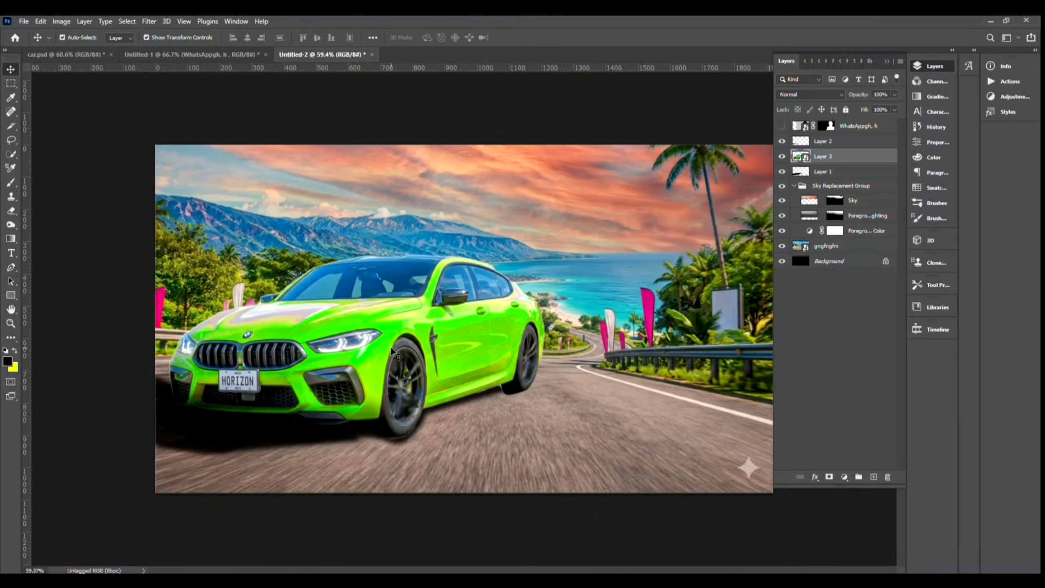
pyautogui.click(165, 22)
pyautogui.moveTo(150, 25)
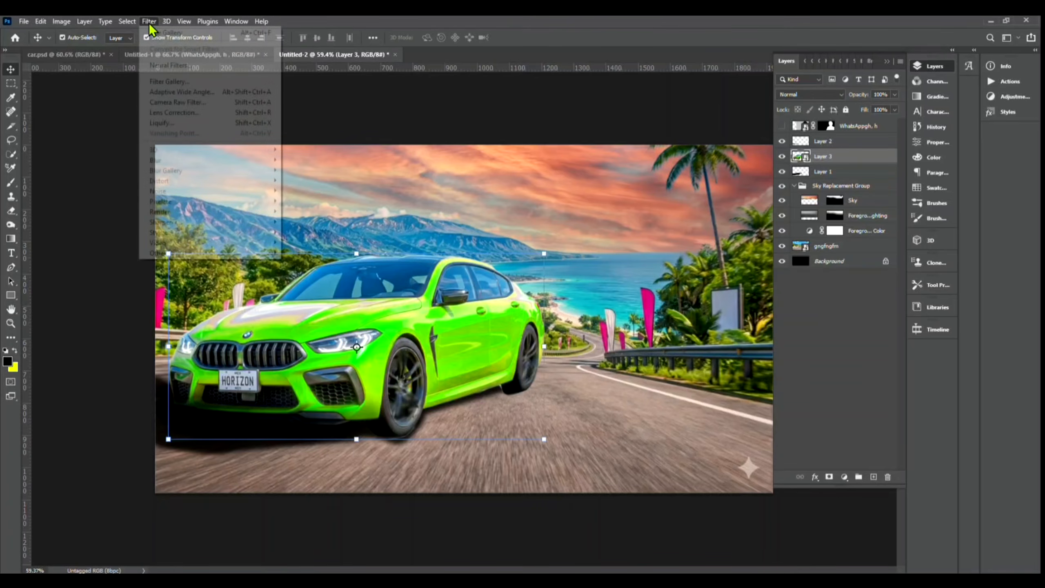
pyautogui.click(190, 102)
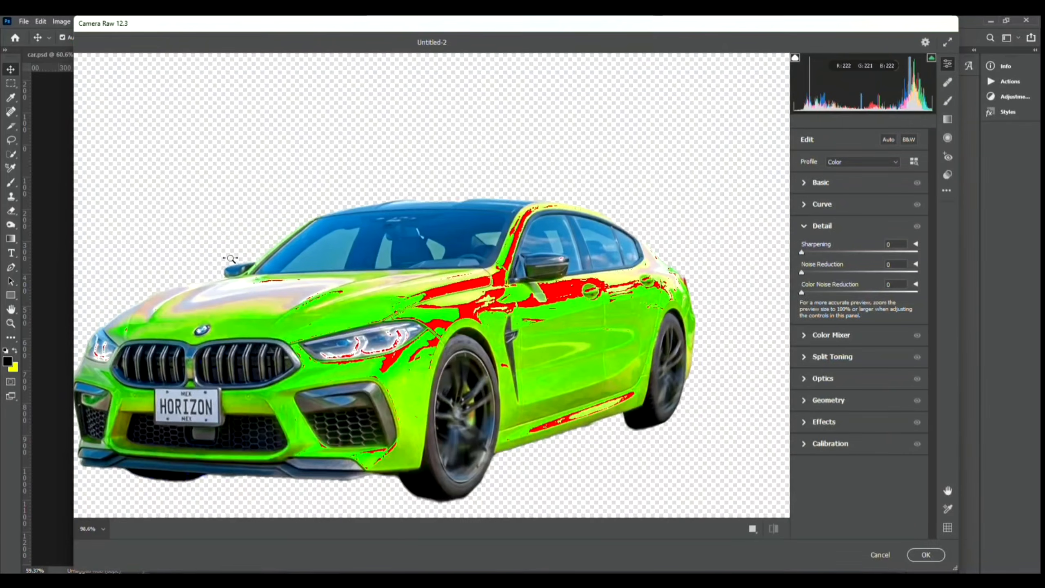
pyautogui.click(821, 185)
pyautogui.moveTo(859, 285); pyautogui.dragTo(873, 285)
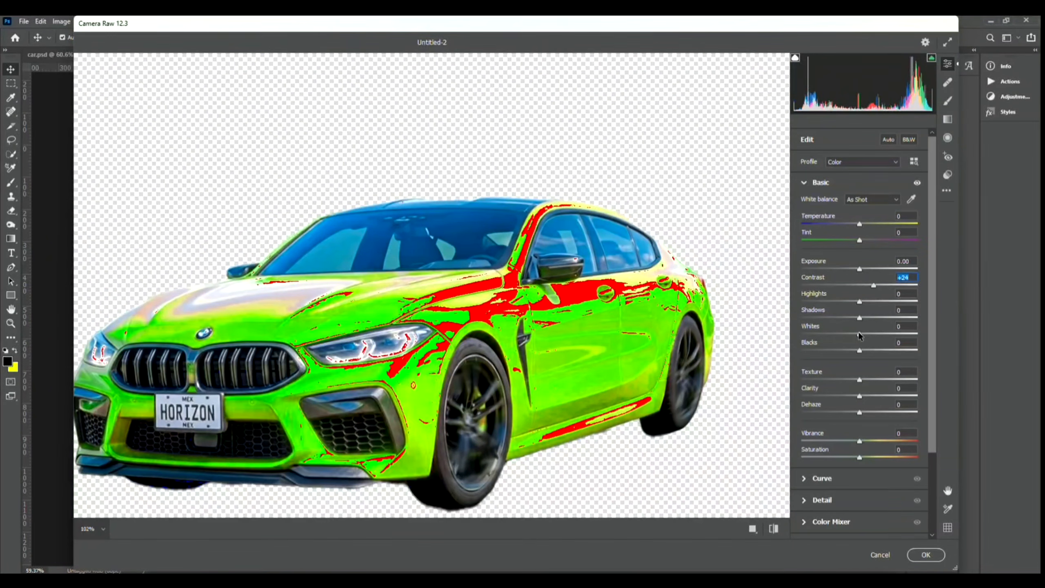
# Set the car's Whites to -42, Blacks to -21, Texture to -33, Clarity to +24 and Dehaze to +5.
pyautogui.moveTo(859, 334); pyautogui.dragTo(884, 399)
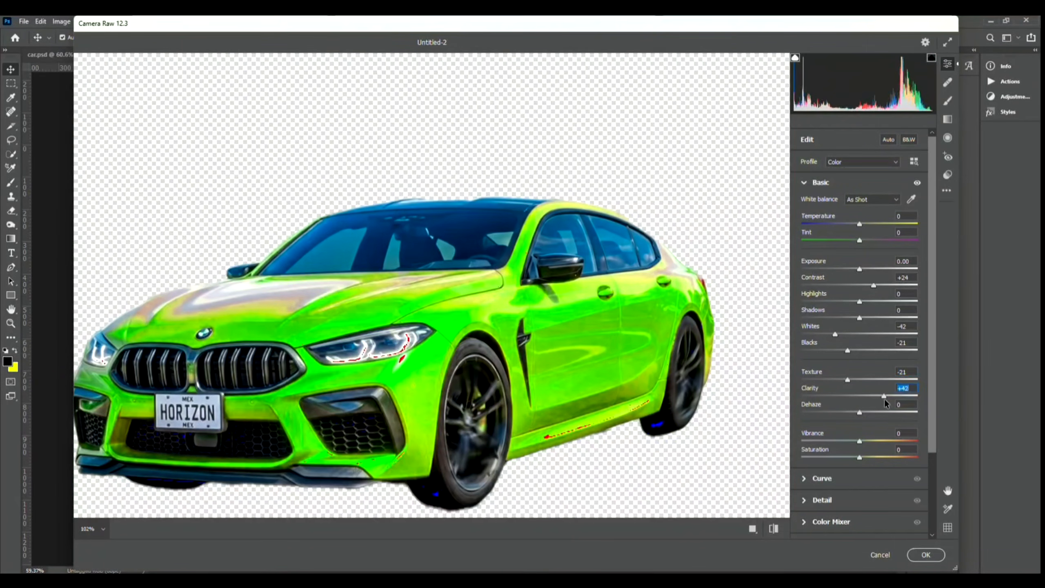
pyautogui.moveTo(847, 380); pyautogui.dragTo(840, 390)
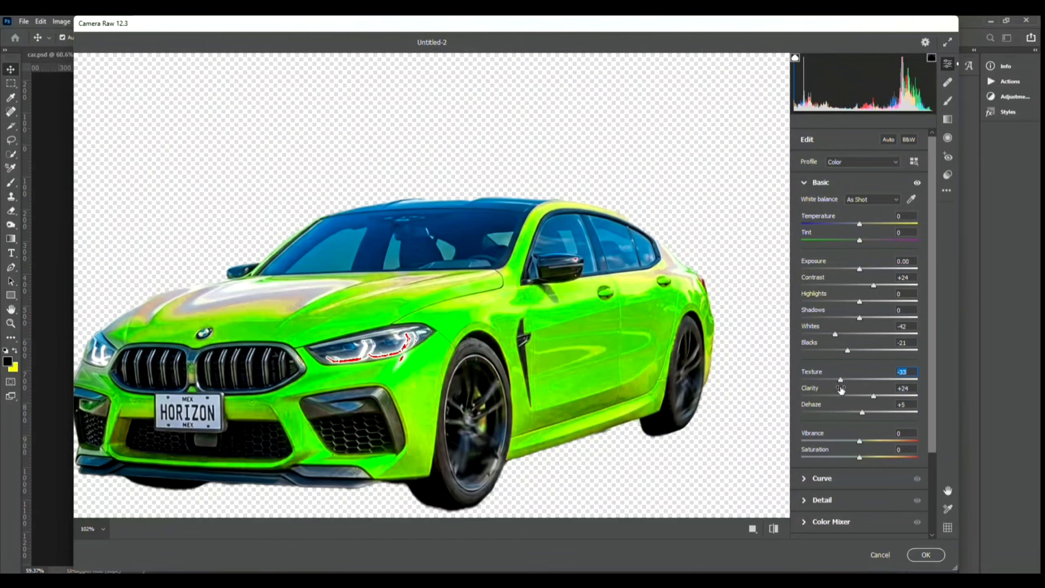
pyautogui.scroll(-3, 828, 427)
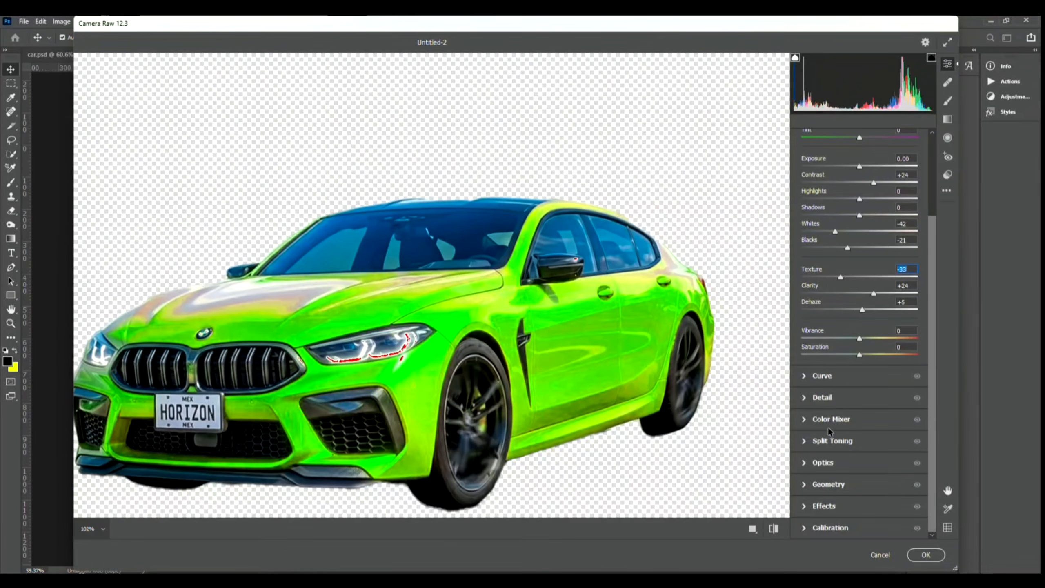
# Set the car's Sharpening to 32 and Noise Reduction to 39, compare before and after, and apply the Camera Raw filter.
pyautogui.click(828, 398)
pyautogui.moveTo(820, 274); pyautogui.dragTo(827, 254)
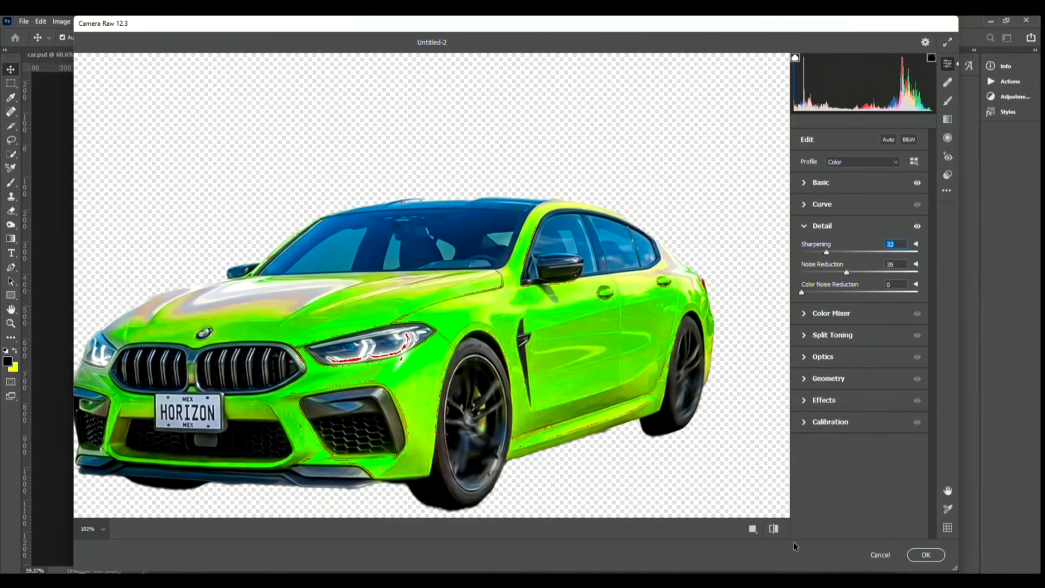
pyautogui.click(774, 529)
pyautogui.click(774, 529)
pyautogui.click(926, 554)
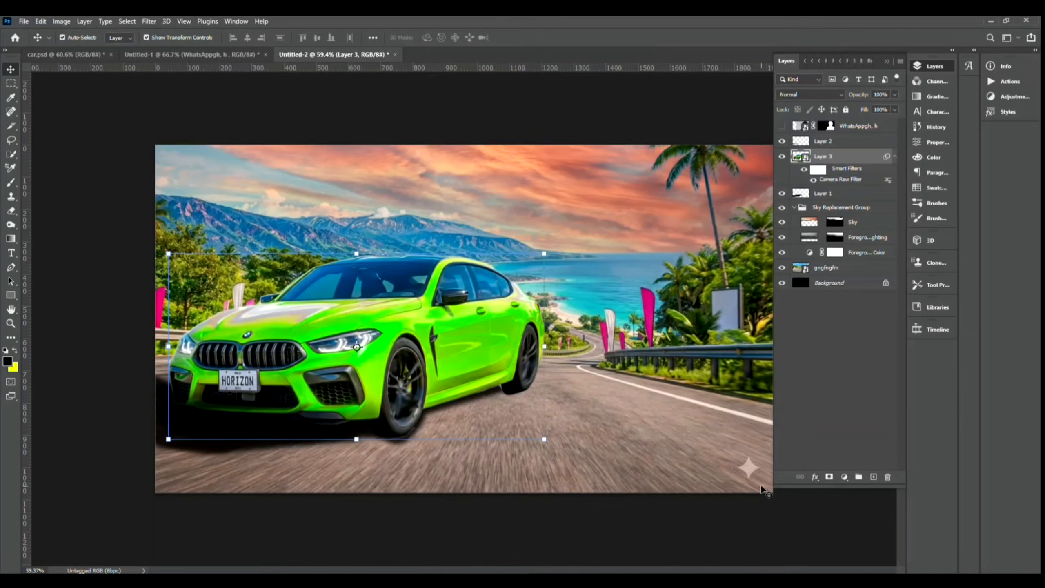
pyautogui.click(107, 255)
pyautogui.scroll(2, 493, 329)
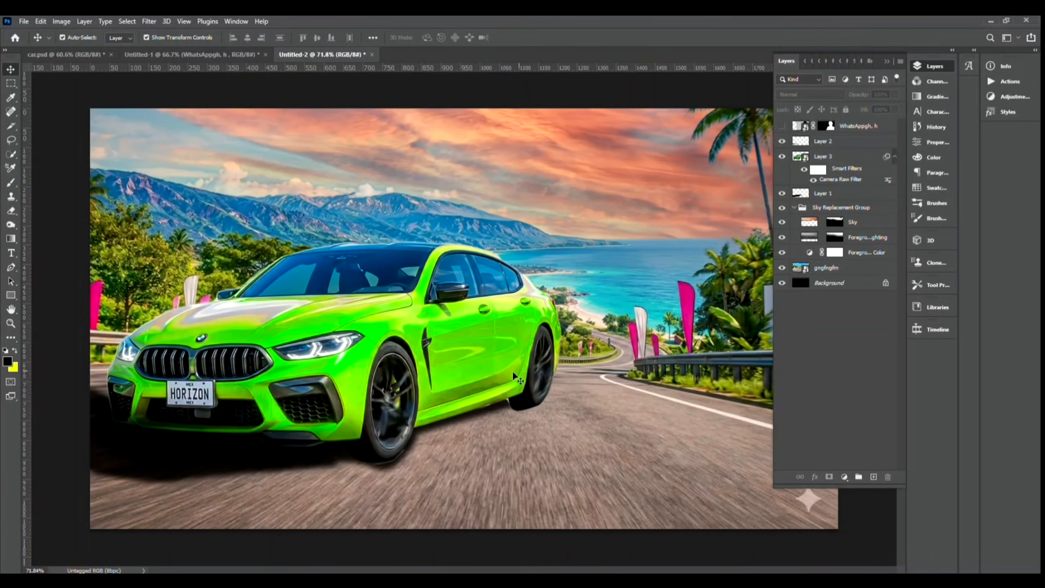
# Show the hidden racing driver layer and start the Camera Raw filter on it.
pyautogui.click(625, 304)
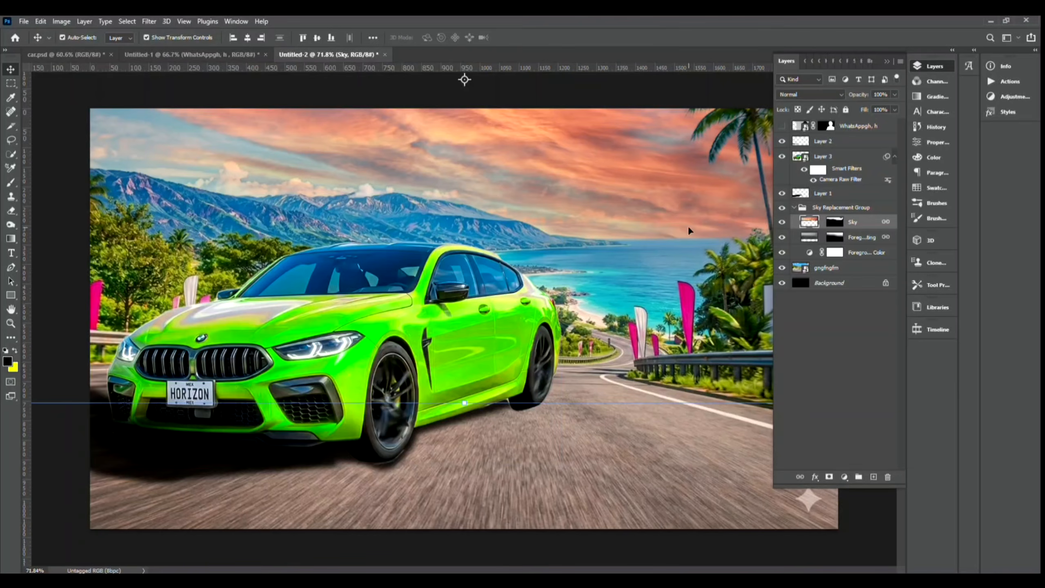
pyautogui.click(783, 127)
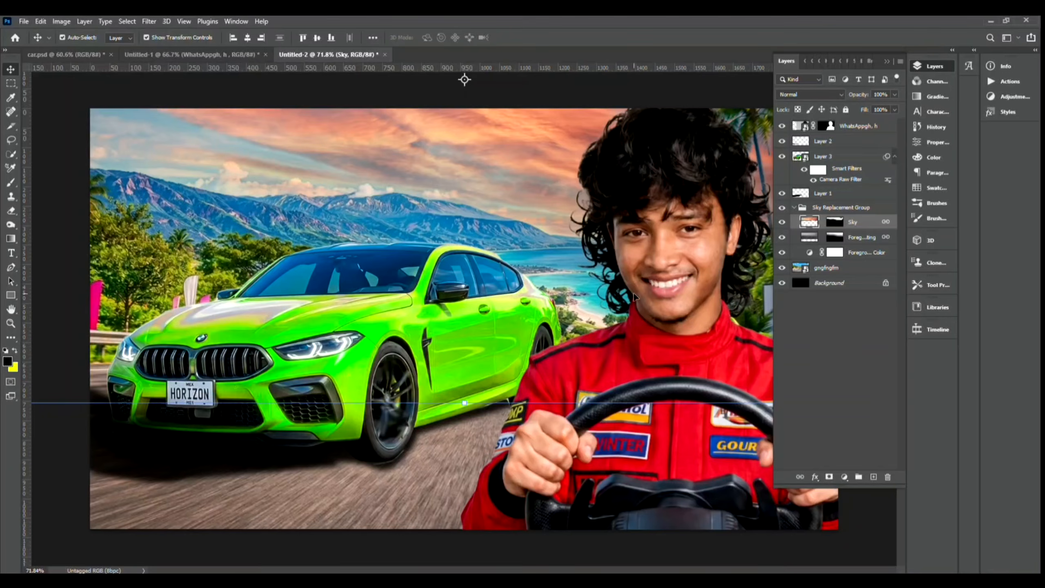
pyautogui.scroll(-3, 636, 297)
pyautogui.click(634, 177)
pyautogui.scroll(1, 639, 314)
pyautogui.click(639, 314)
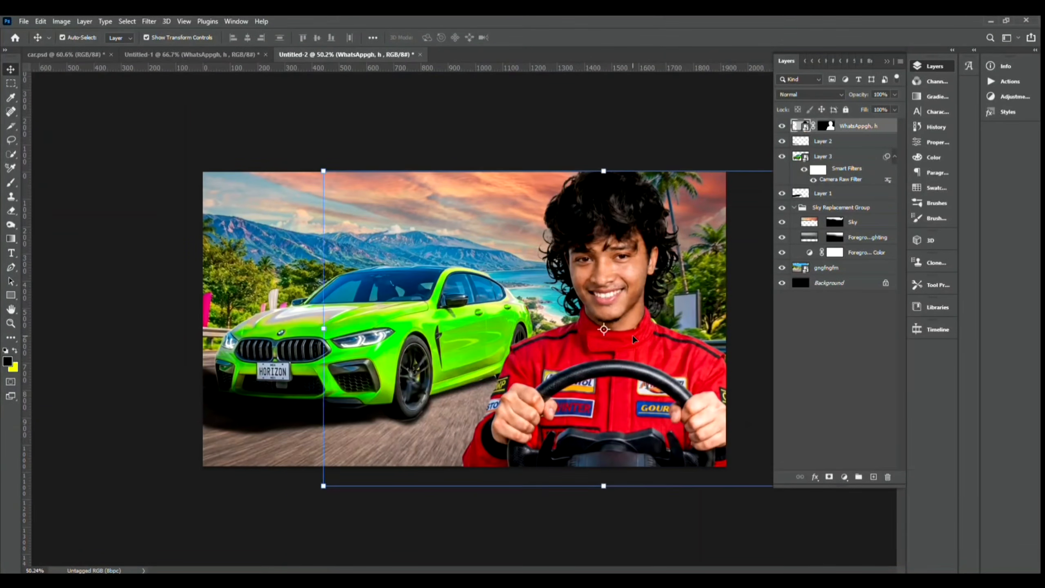
pyautogui.click(149, 20)
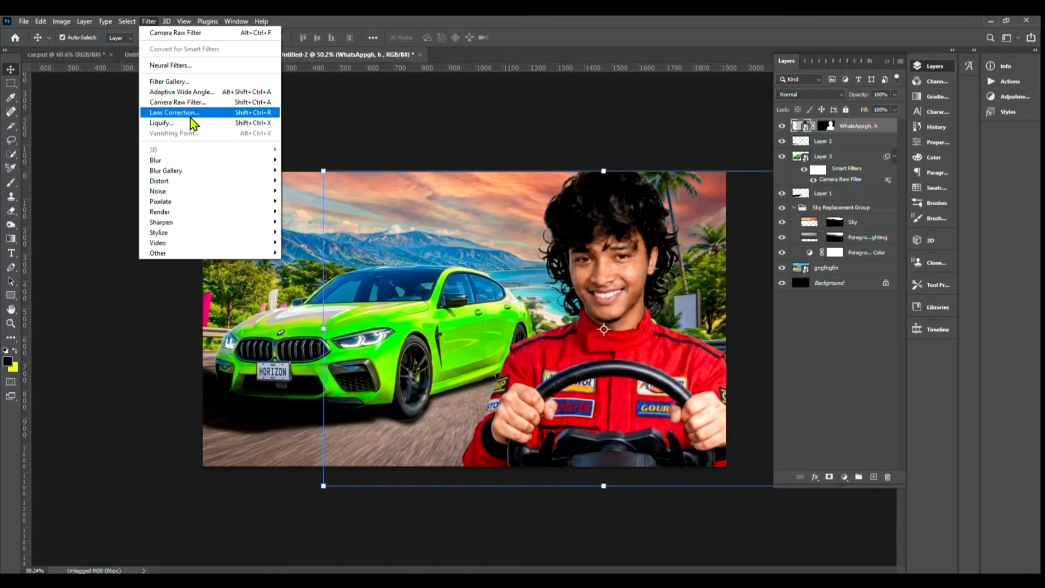
pyautogui.click(191, 104)
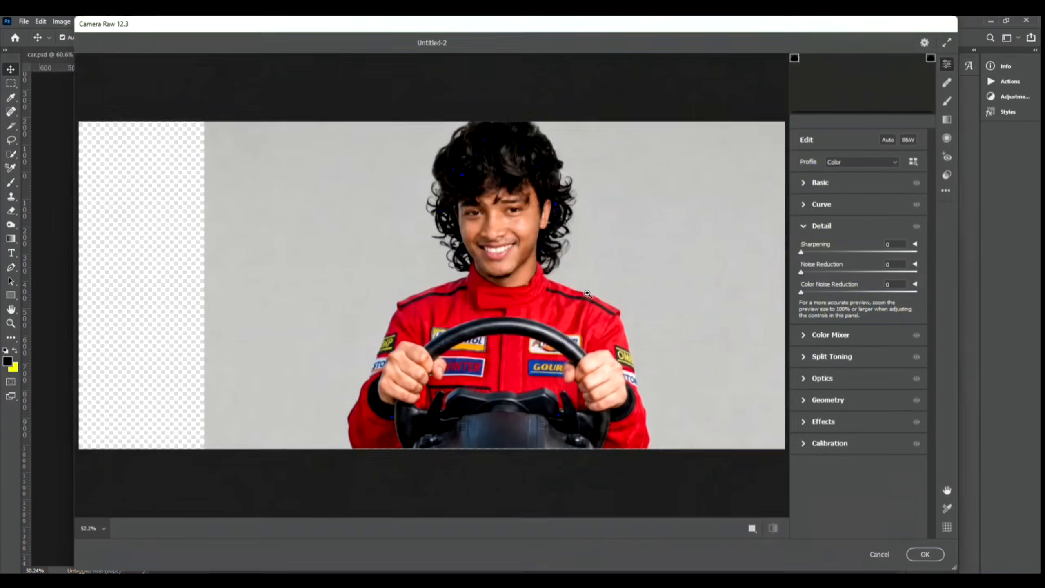
pyautogui.click(592, 232)
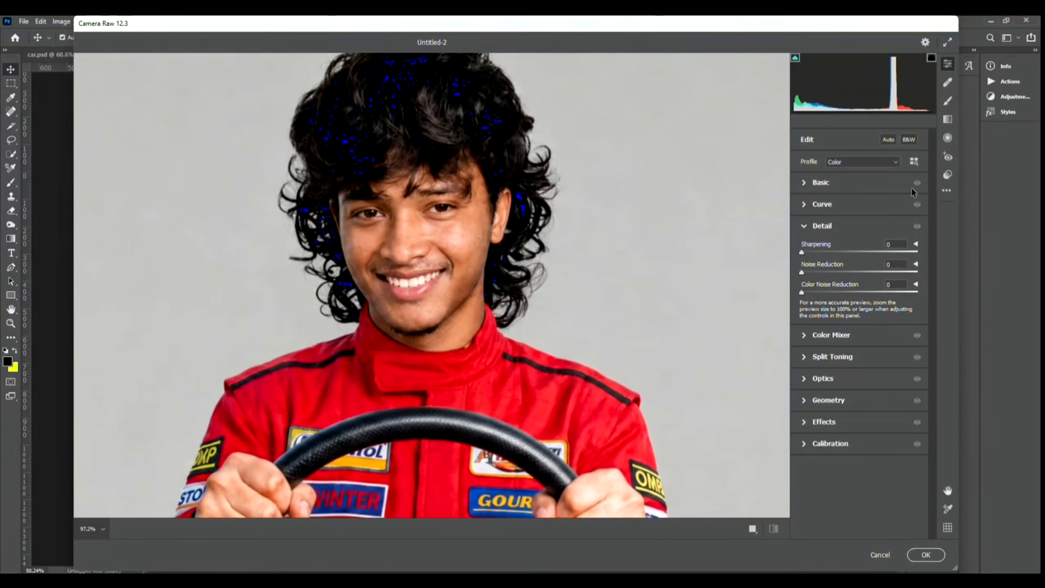
# Set the driver's Exposure to +0.30, Contrast to +23, Highlights to +20, Shadows to -22, Texture to -19, Clarity to +5 and Dehaze to +7.
pyautogui.click(844, 188)
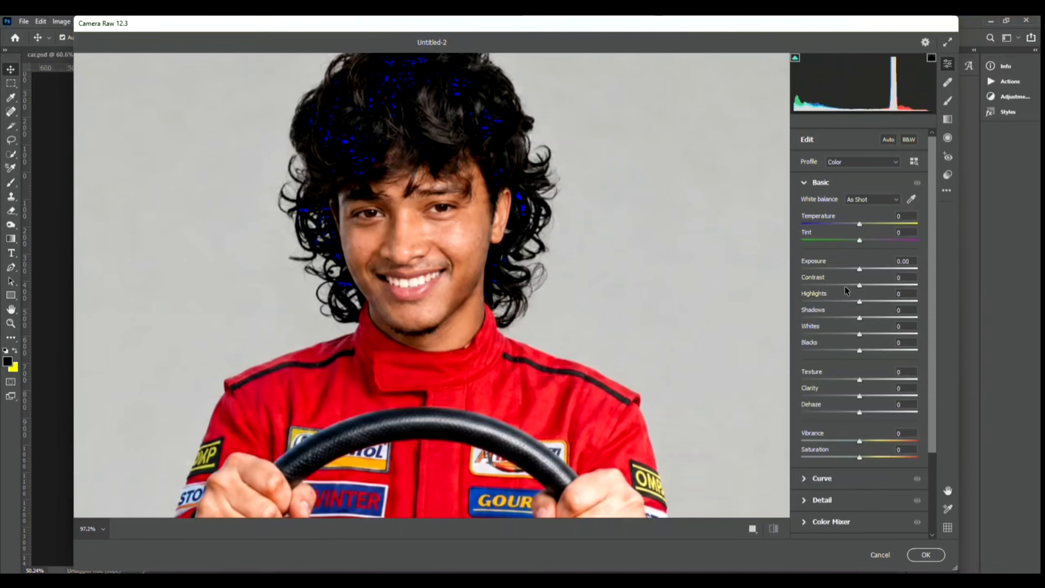
pyautogui.moveTo(860, 271); pyautogui.dragTo(865, 272)
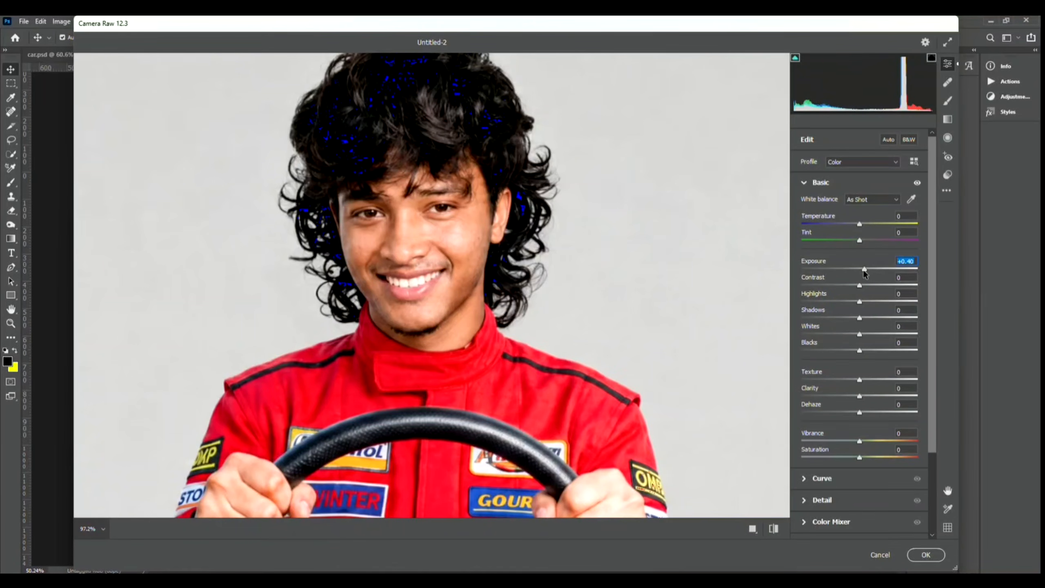
pyautogui.moveTo(864, 271); pyautogui.dragTo(871, 308)
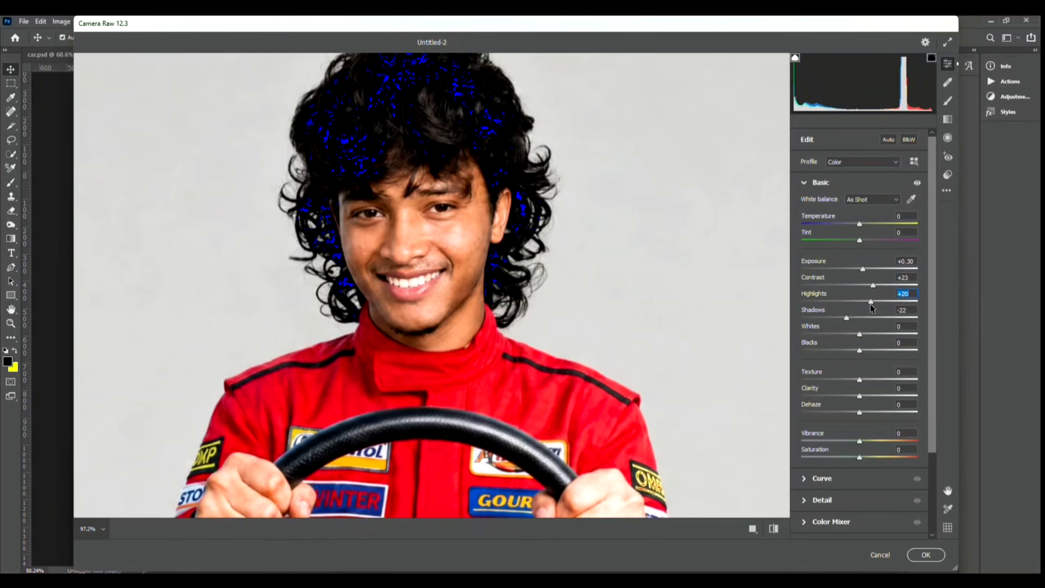
pyautogui.moveTo(859, 380); pyautogui.dragTo(861, 416)
pyautogui.press('u')
# Add moderate Noise Reduction to the driver and set Sharpening to 8.
pyautogui.scroll(-2, 851, 415)
pyautogui.click(825, 431)
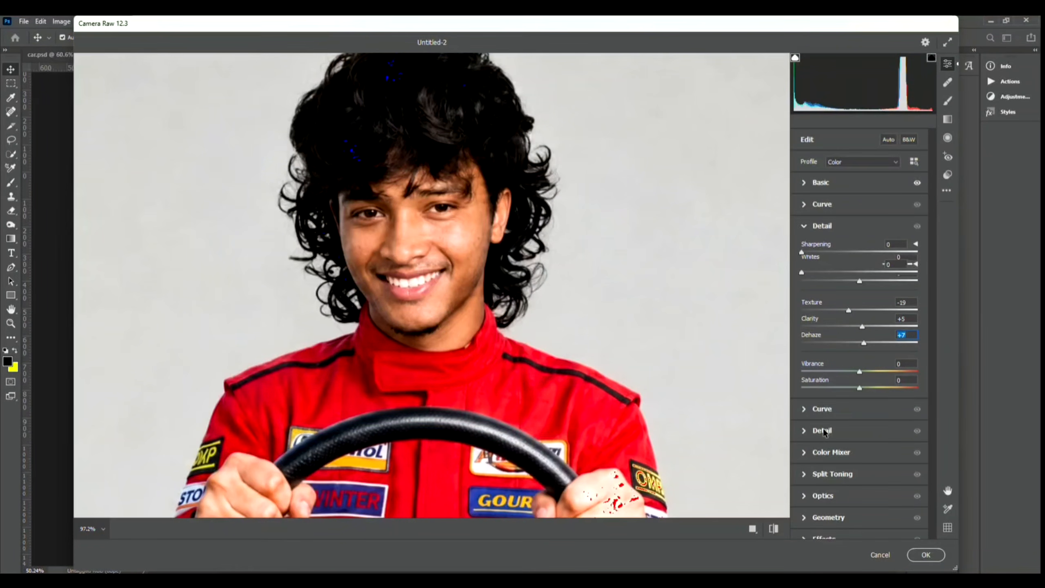
pyautogui.moveTo(802, 273); pyautogui.dragTo(838, 282)
pyautogui.moveTo(801, 252); pyautogui.dragTo(807, 254)
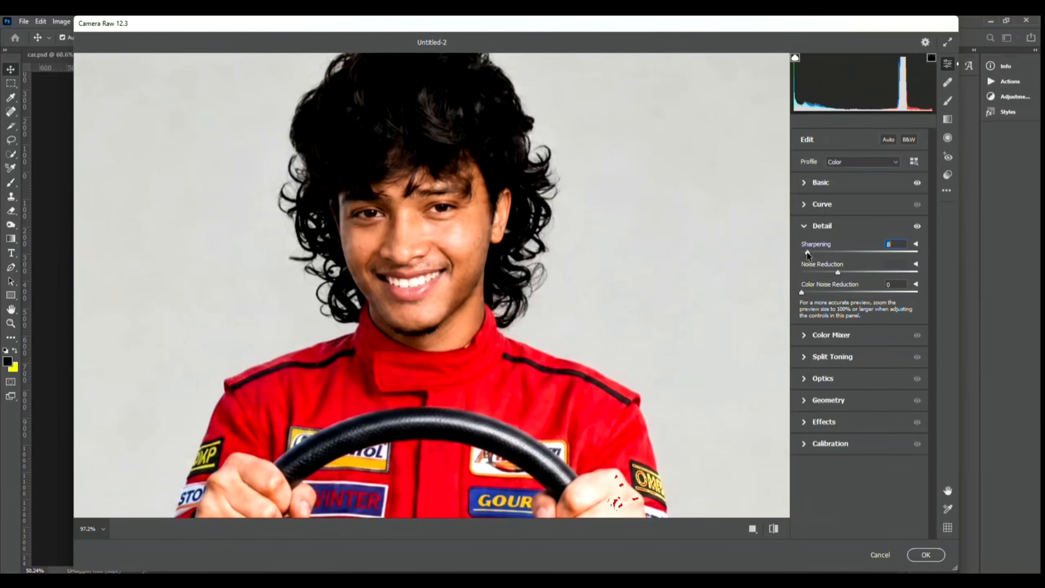
# Raise the driver's orange Saturation to +9 in the Color Mixer, apply the Camera Raw filter and deselect the layer.
pyautogui.click(828, 335)
pyautogui.click(820, 282)
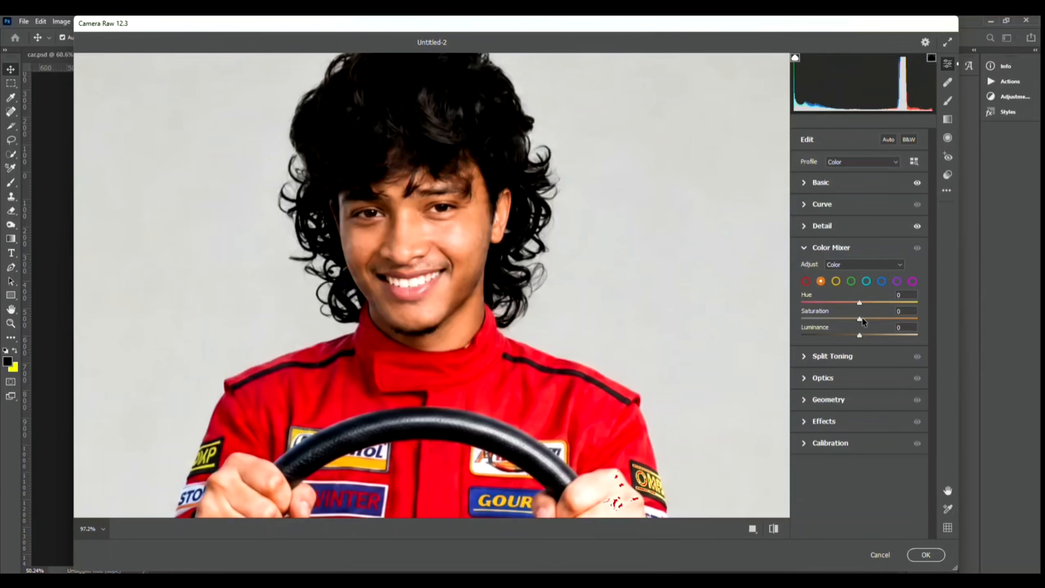
pyautogui.moveTo(859, 319); pyautogui.dragTo(865, 327)
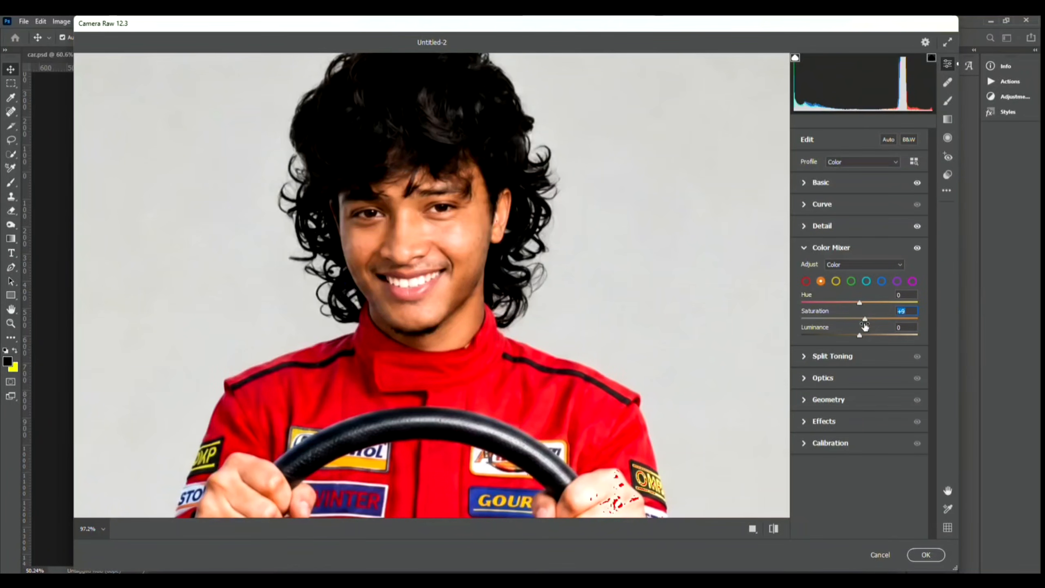
pyautogui.click(773, 530)
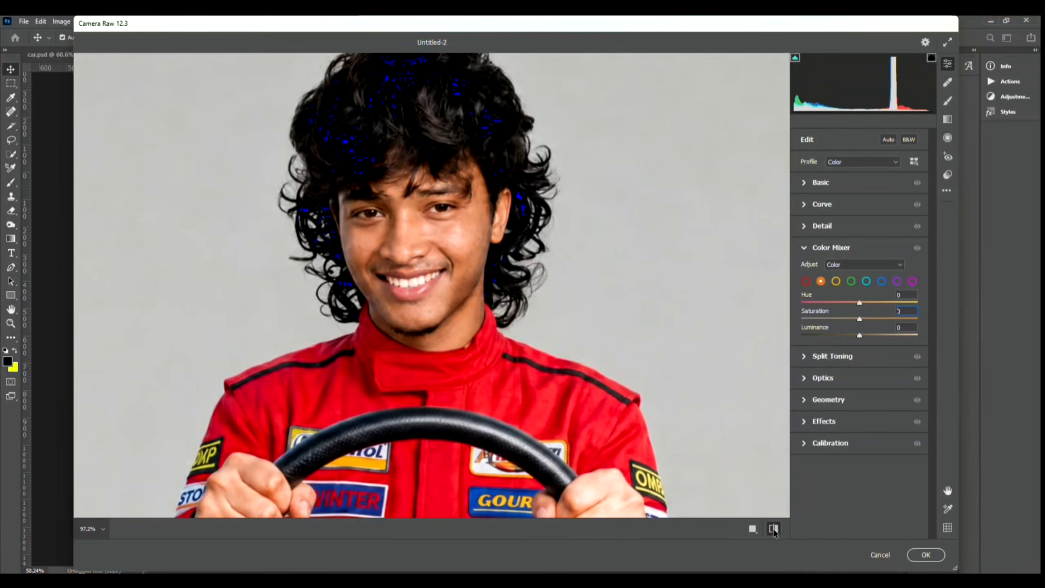
pyautogui.click(926, 554)
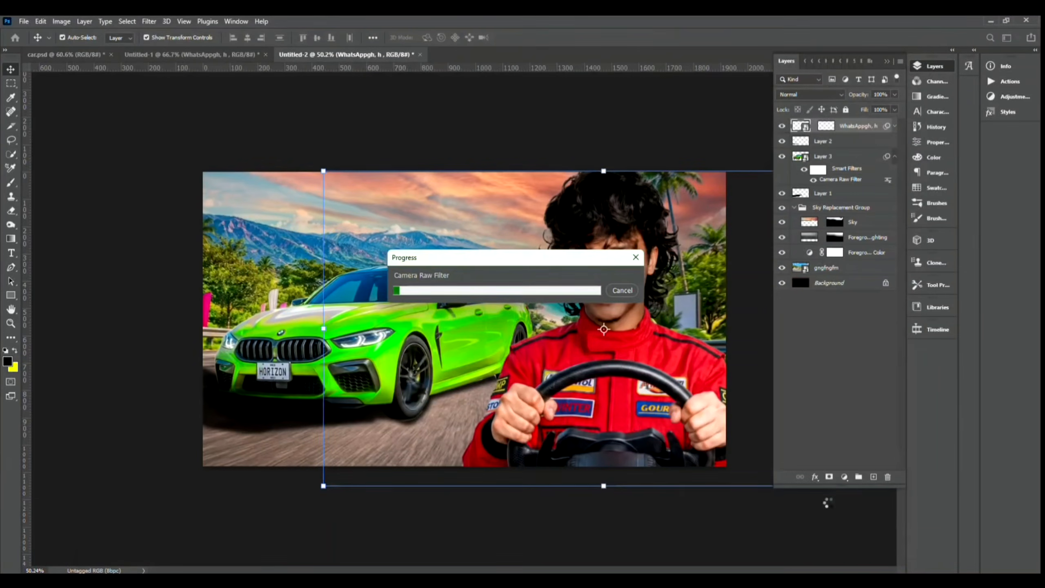
pyautogui.click(750, 458)
# Bring the light-rays image from Untitled-1 into the upper-left corner of the Untitled-2 canvas and scale it to 25.87%.
pyautogui.scroll(-1, 493, 374)
pyautogui.scroll(2, 466, 372)
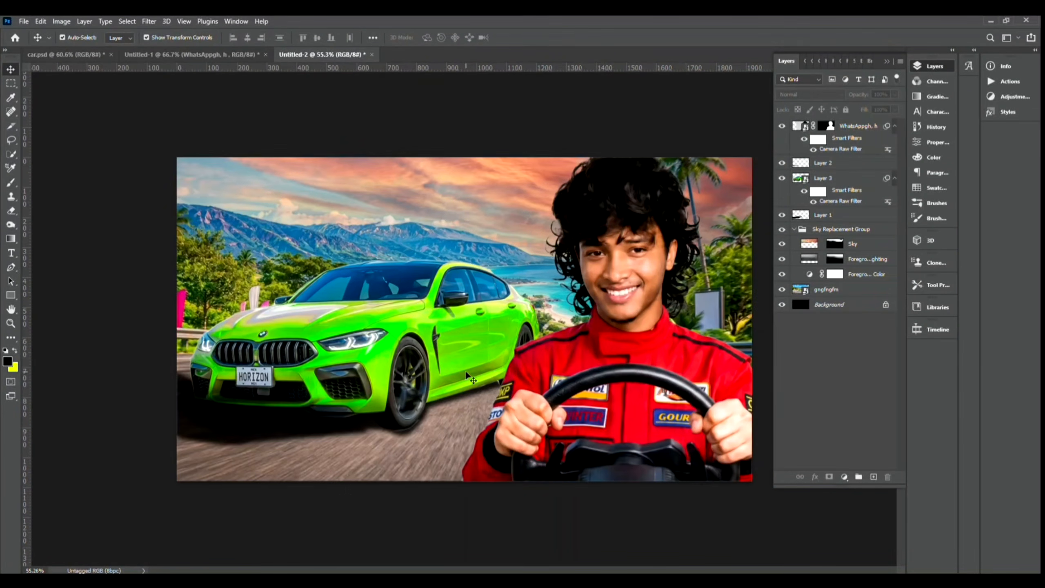
pyautogui.scroll(-1, 439, 371)
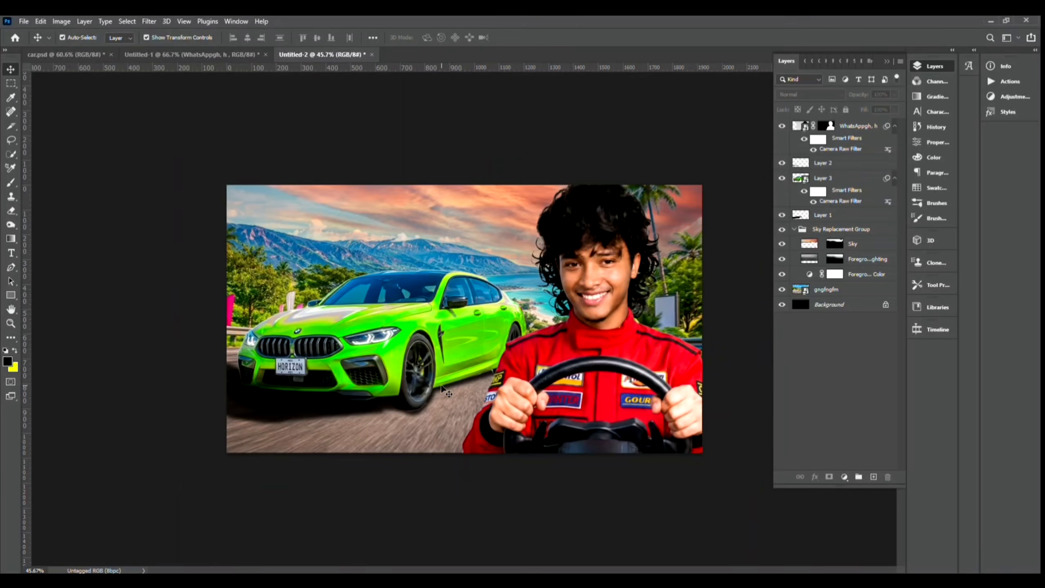
pyautogui.scroll(2, 439, 376)
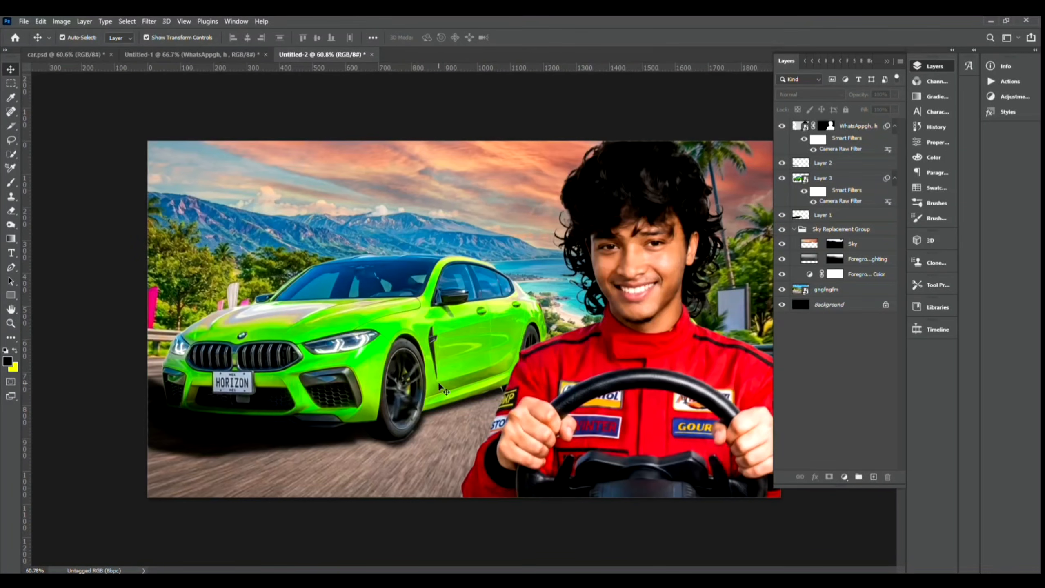
pyautogui.click(205, 58)
pyautogui.click(233, 368)
pyautogui.moveTo(233, 369); pyautogui.dragTo(214, 218)
pyautogui.moveTo(335, 272); pyautogui.dragTo(410, 322)
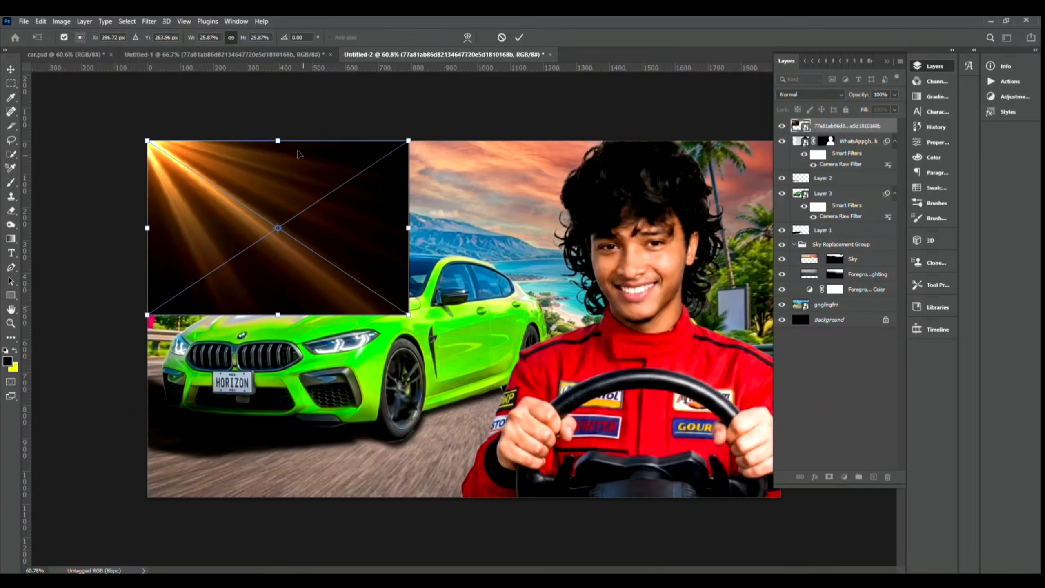
pyautogui.click(11, 69)
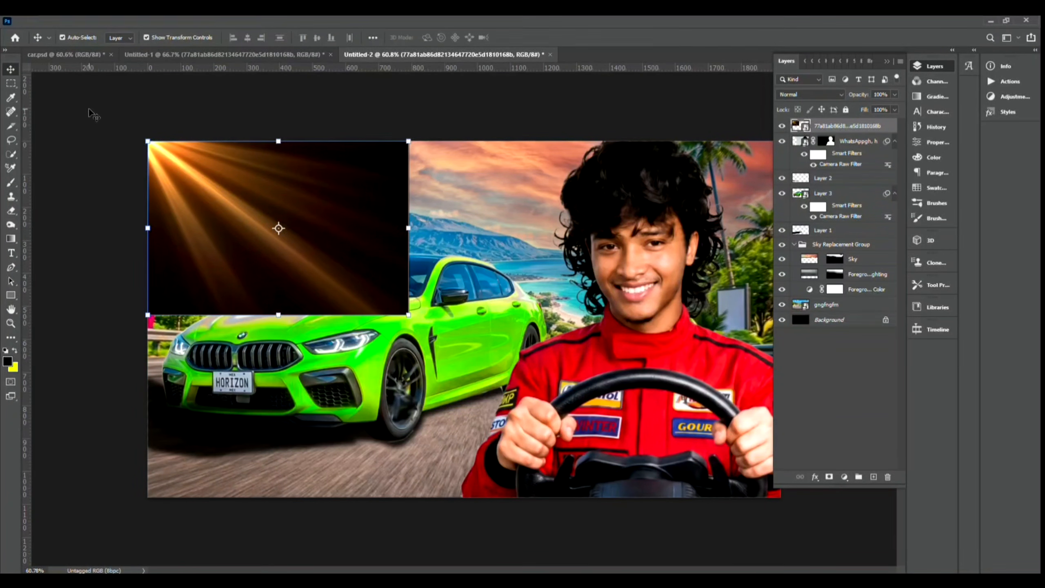
# Set the light-rays layer's blend mode to Screen and enlarge it to 26.70% from the canvas corner.
pyautogui.hotkey('shift', 'alt', 's')
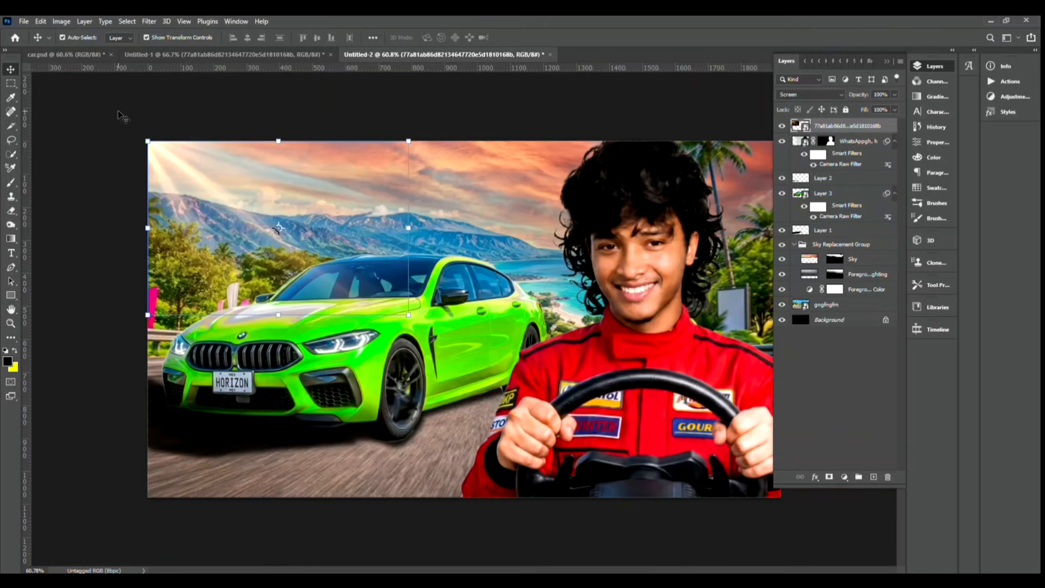
pyautogui.click(335, 131)
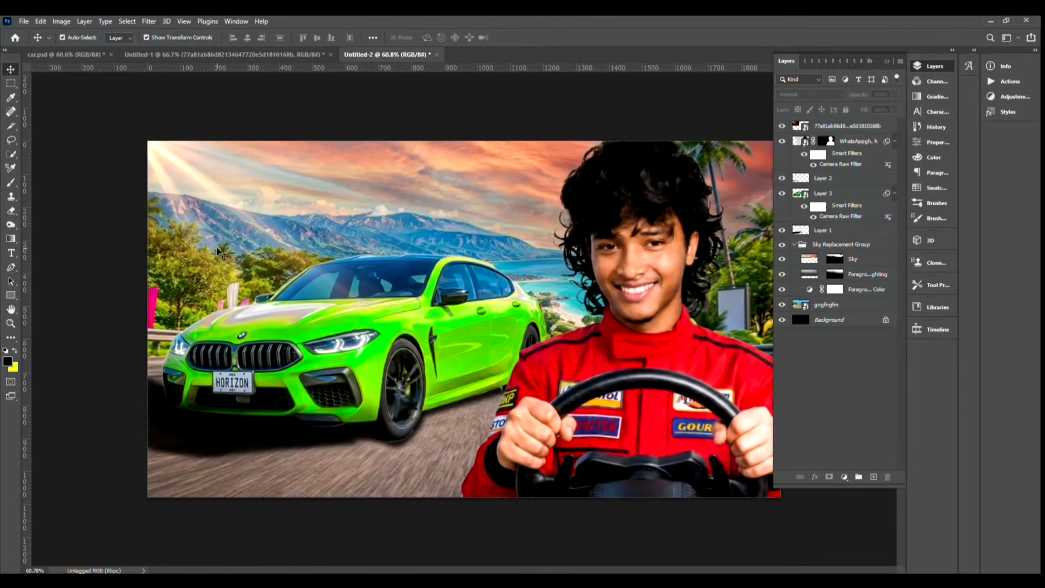
pyautogui.click(234, 212)
pyautogui.moveTo(413, 322); pyautogui.dragTo(423, 326)
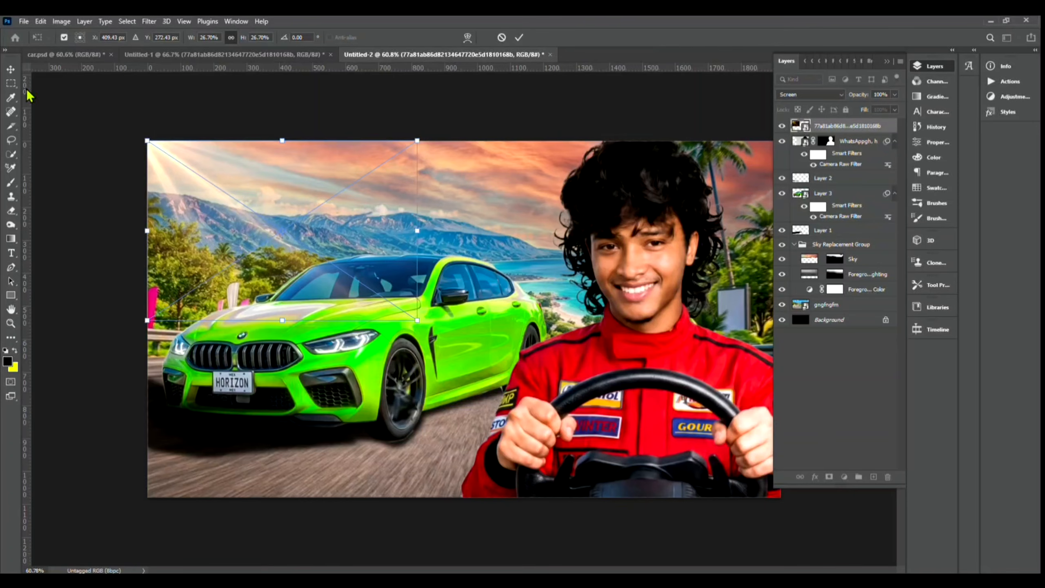
pyautogui.click(14, 68)
pyautogui.click(35, 155)
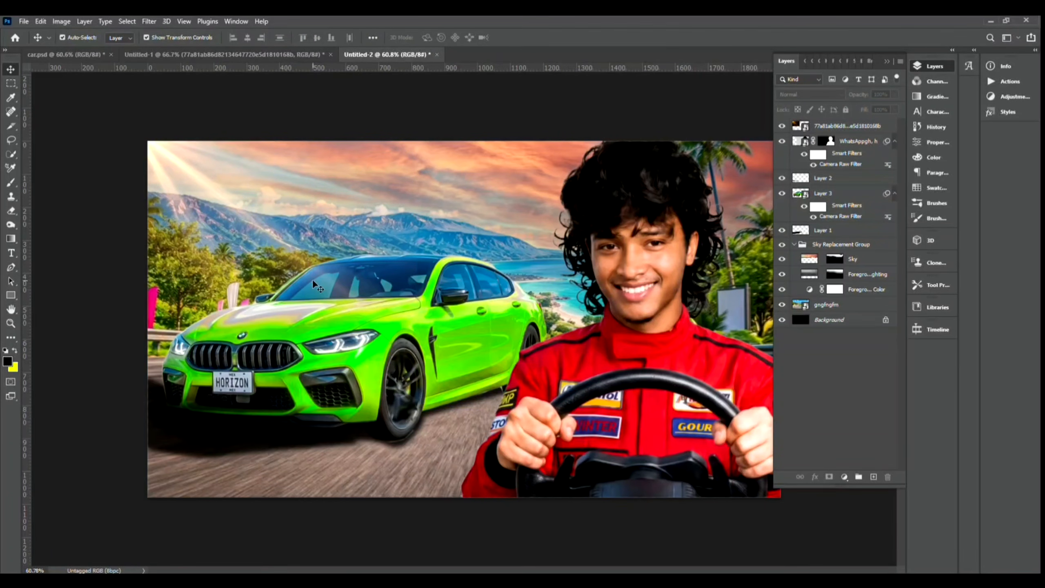
# Bring the leaf image from Untitled-1 into Untitled-2, place it over the car and enlarge it slightly.
pyautogui.click(197, 54)
pyautogui.click(710, 397)
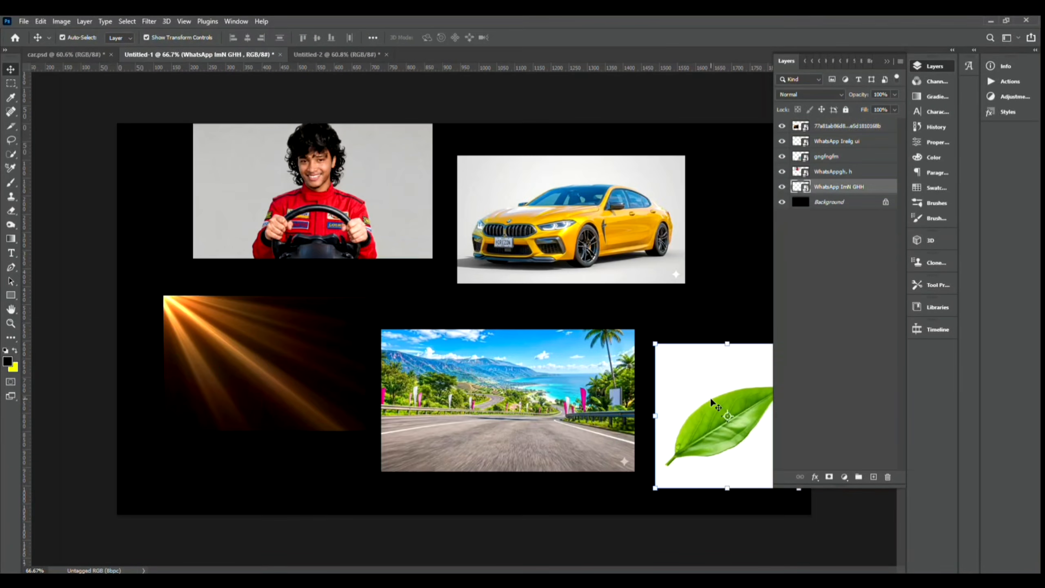
pyautogui.moveTo(710, 396); pyautogui.dragTo(395, 345)
pyautogui.moveTo(400, 268); pyautogui.dragTo(400, 238)
pyautogui.click(11, 69)
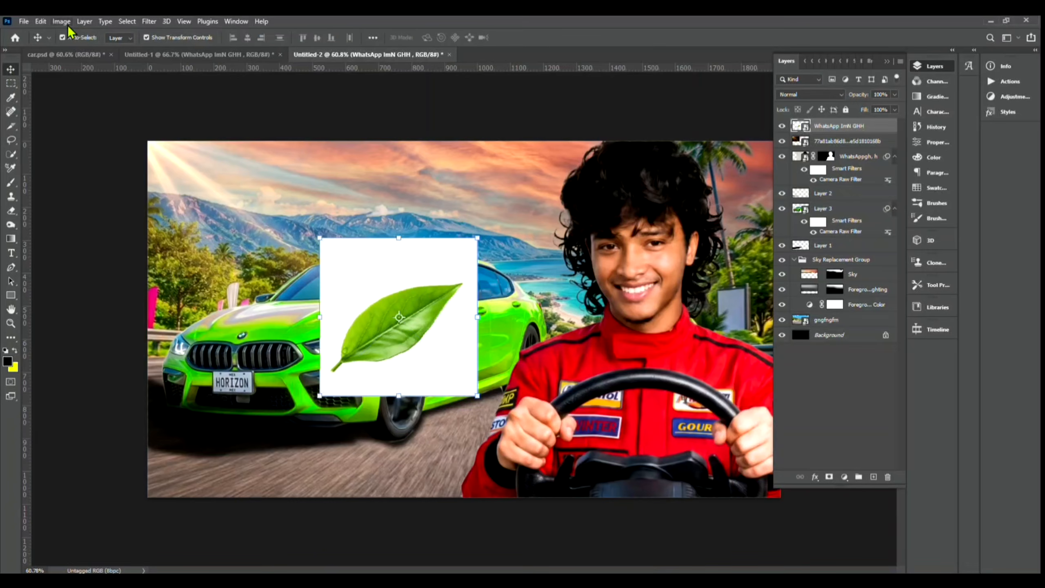
# Select the leaf with Select Subject and mask out its white background.
pyautogui.click(127, 21)
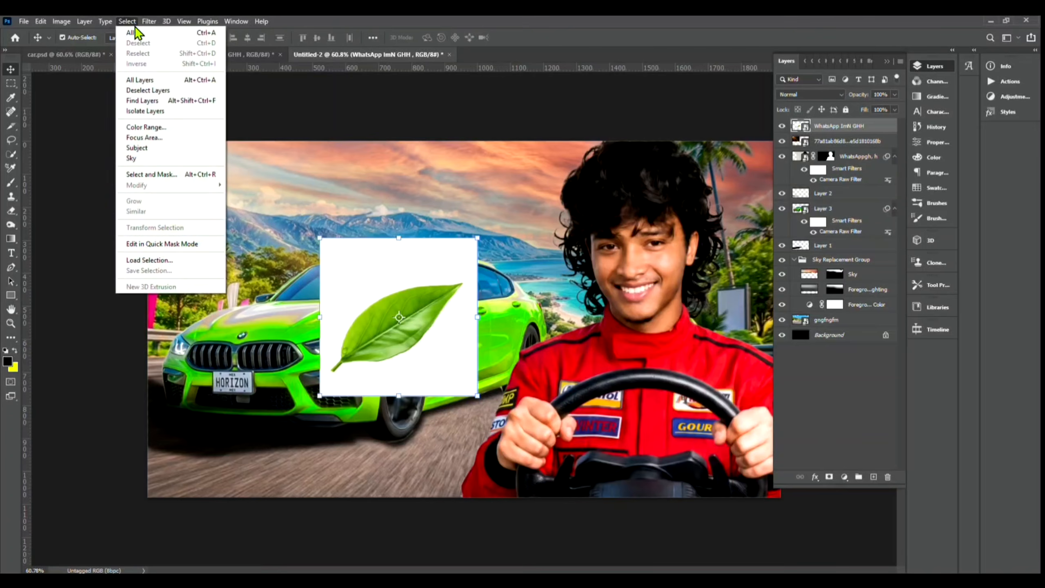
pyautogui.click(142, 148)
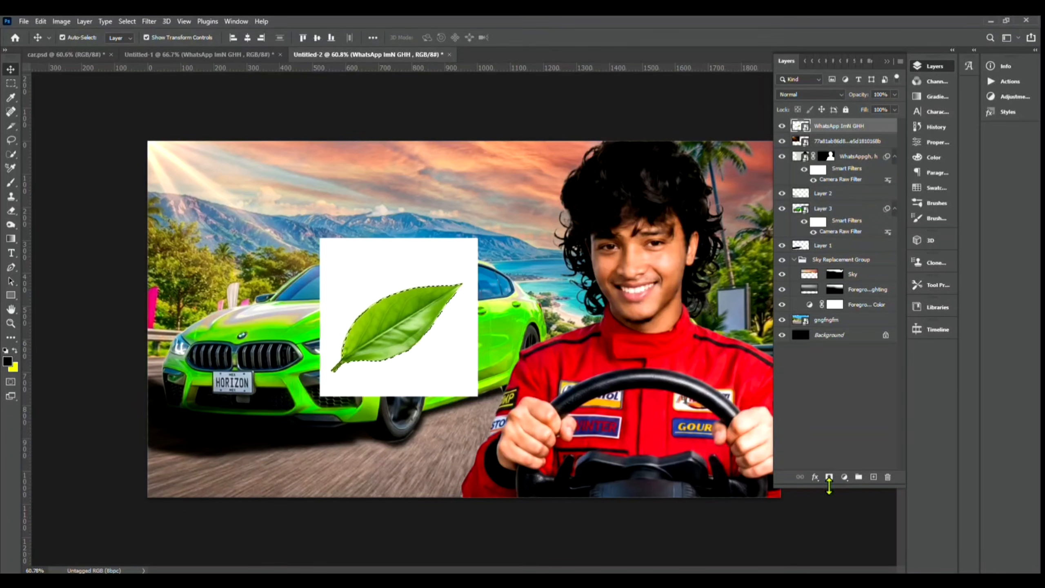
pyautogui.click(829, 477)
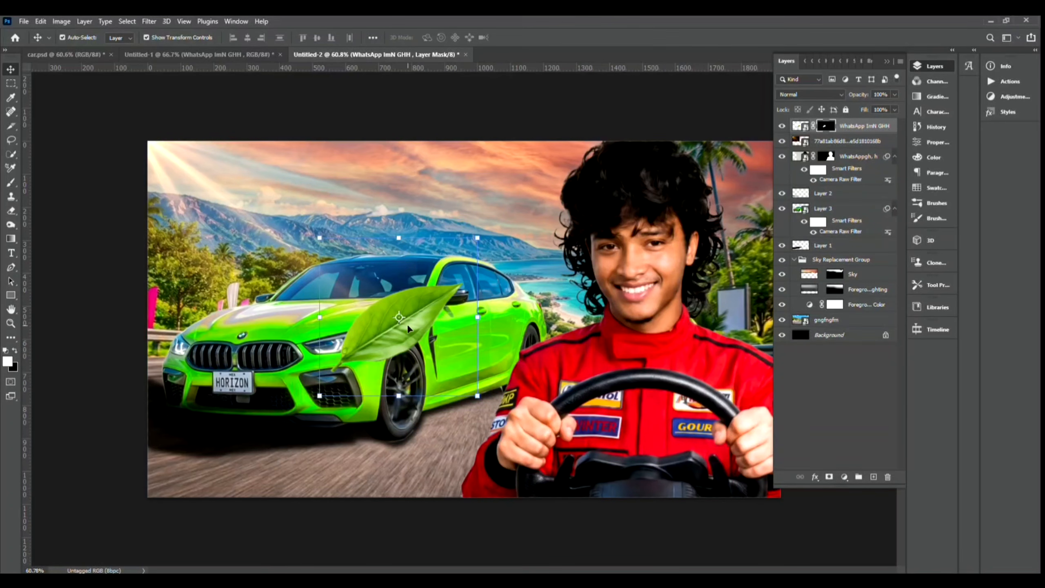
# Duplicate the leaf three times, scatter the rotated and resized leaves around the car and driver, and scale the right-edge copy to 68.86%.
pyautogui.moveTo(408, 325); pyautogui.dragTo(451, 198)
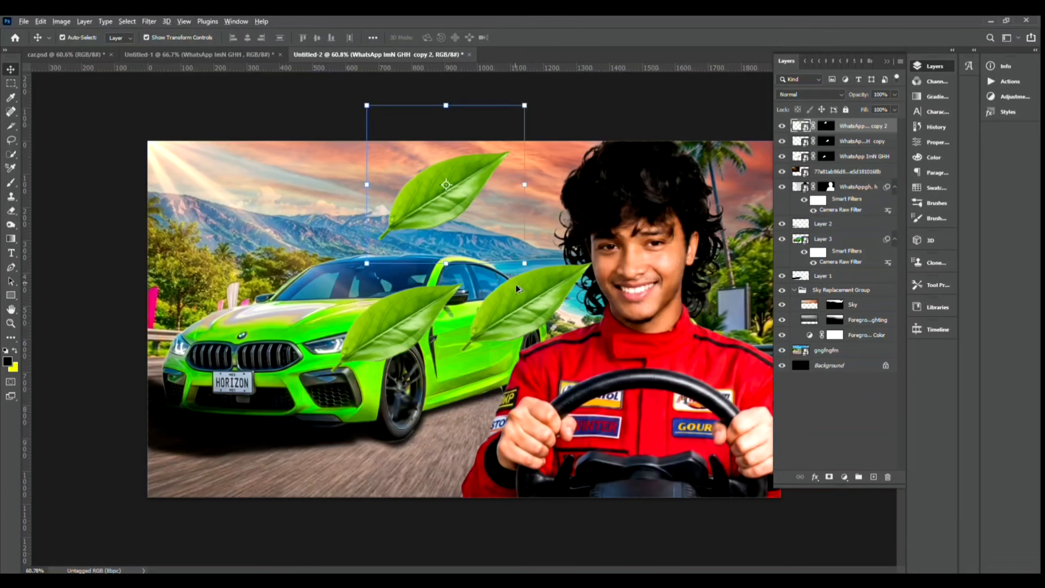
pyautogui.moveTo(517, 289); pyautogui.dragTo(720, 297)
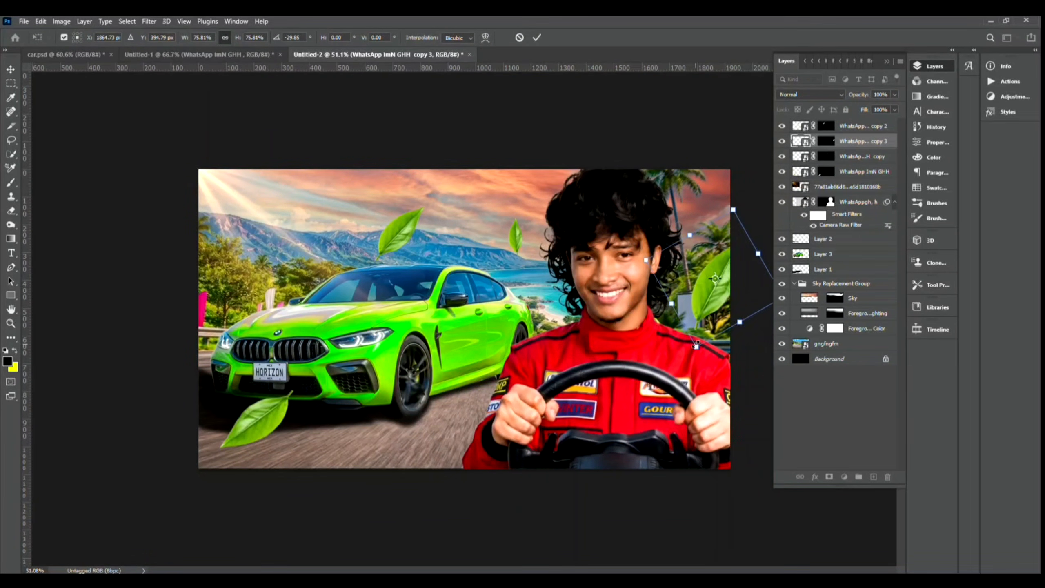
pyautogui.moveTo(695, 346); pyautogui.dragTo(697, 335)
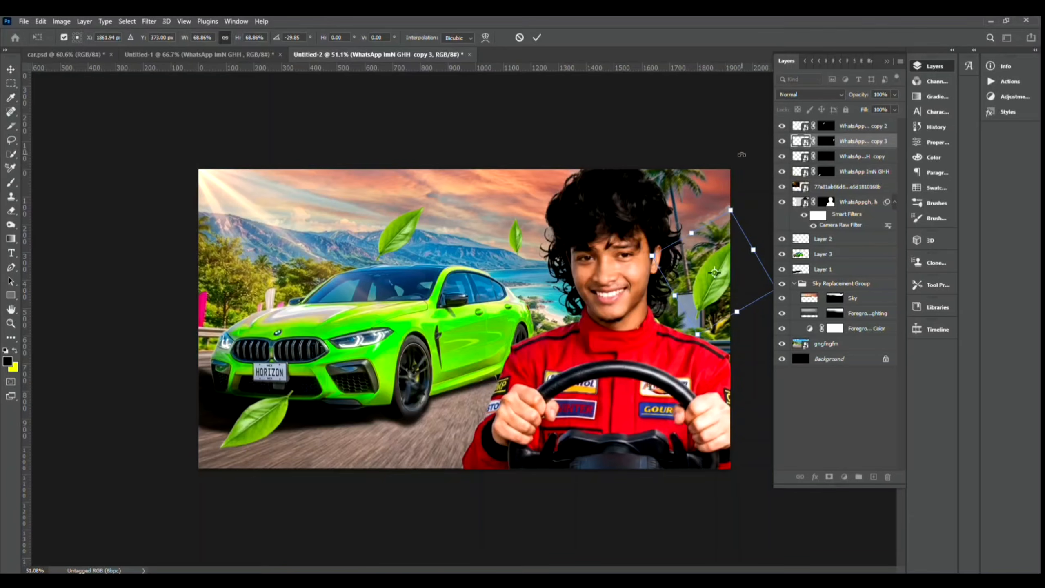
pyautogui.press('Return')
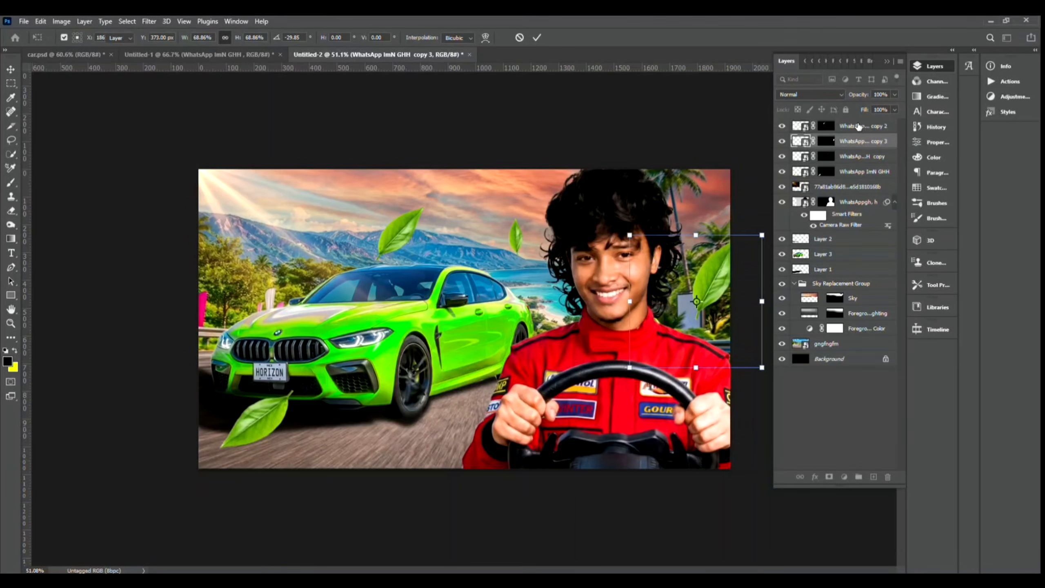
# Combine the four leaf layers into a single smart object.
pyautogui.click(860, 126)
pyautogui.keyDown('shift'); pyautogui.click(834, 174); pyautogui.keyUp('shift')
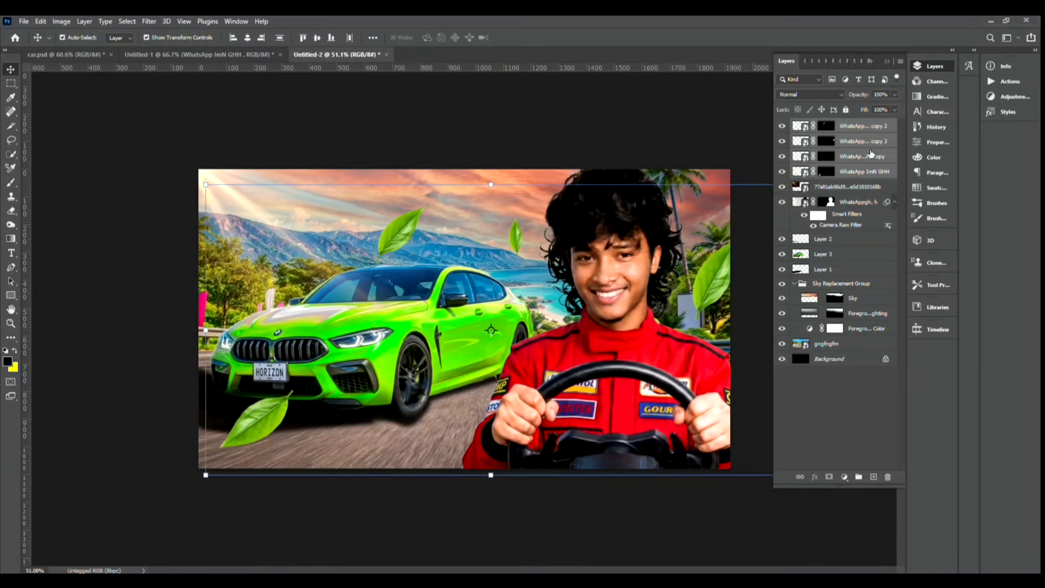
pyautogui.rightClick(870, 153)
pyautogui.click(892, 223)
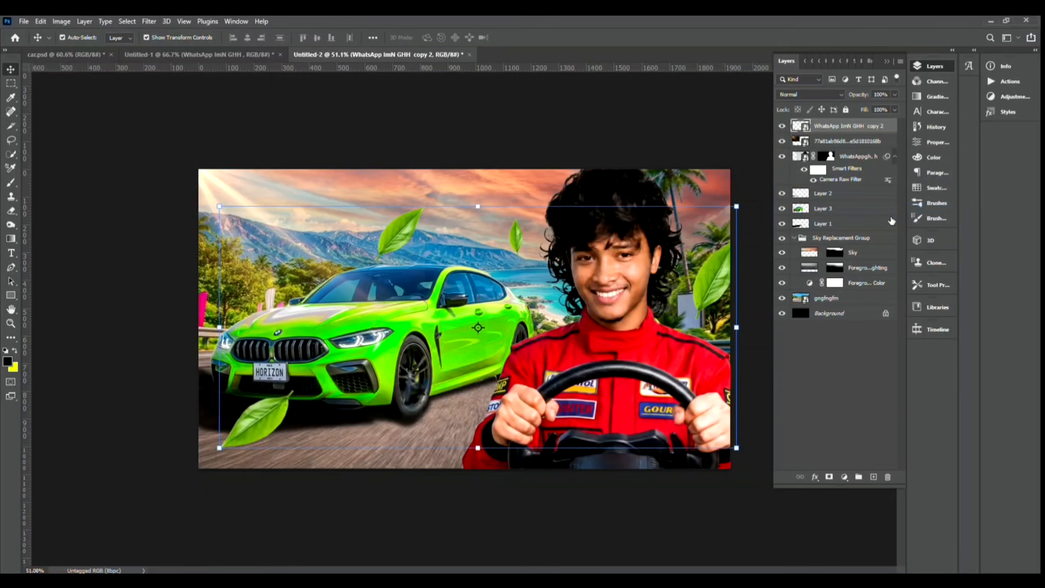
# Apply an angled Motion Blur with a distance of 25 pixels to the combined leaves.
pyautogui.click(148, 21)
pyautogui.moveTo(204, 161)
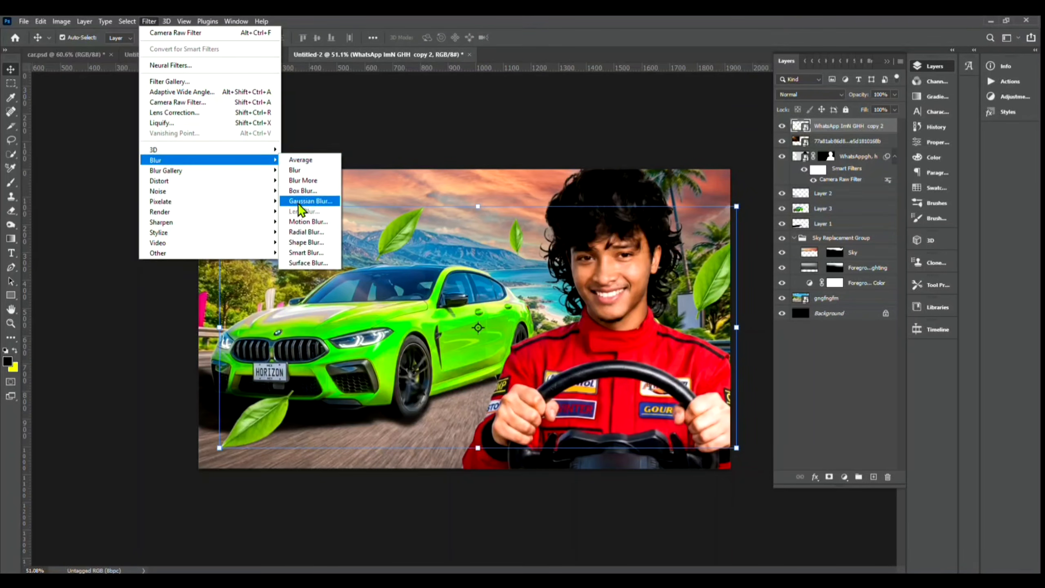
pyautogui.click(308, 222)
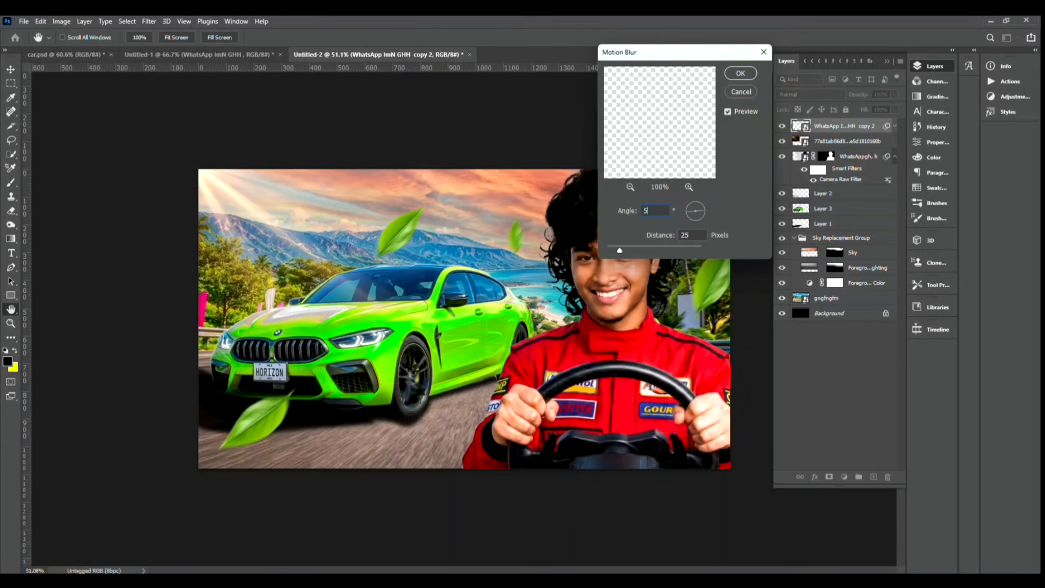
pyautogui.click(730, 113)
pyautogui.click(731, 114)
pyautogui.click(740, 72)
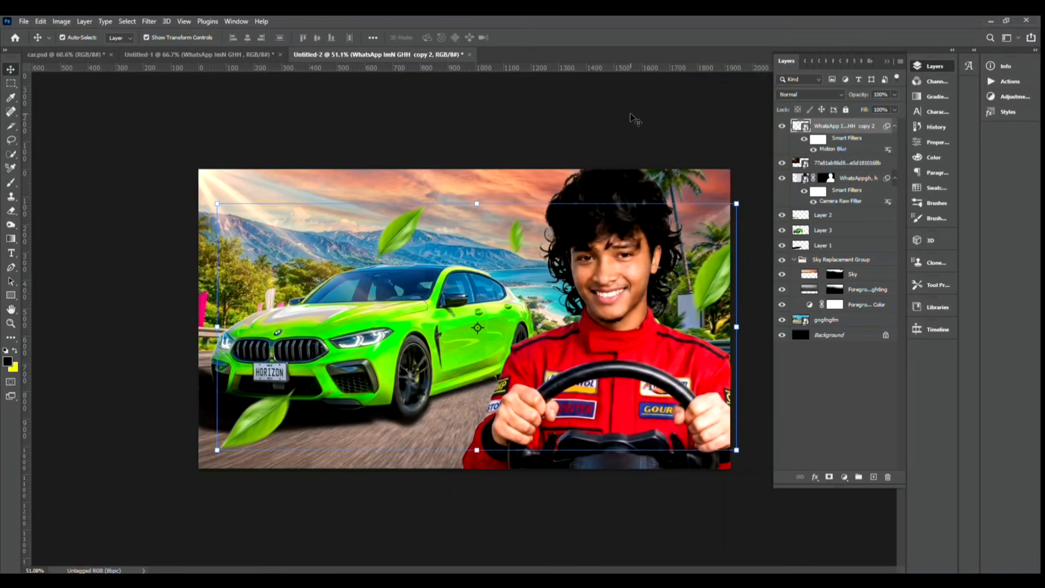
# Add a large yellow "BMW" title in the sky at the upper-left corner of the canvas.
pyautogui.scroll(2, 467, 319)
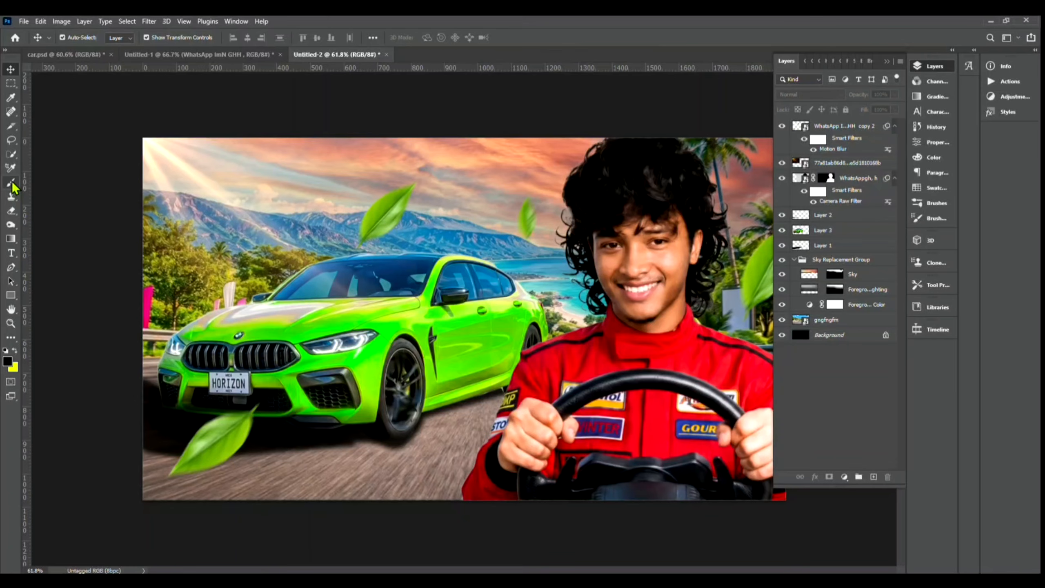
pyautogui.press('t')
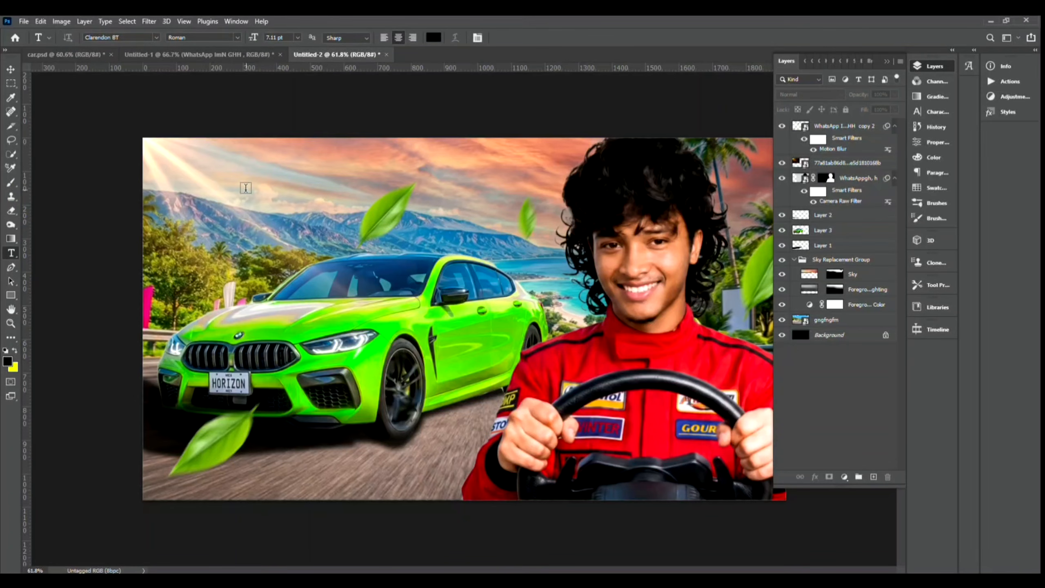
pyautogui.click(238, 180)
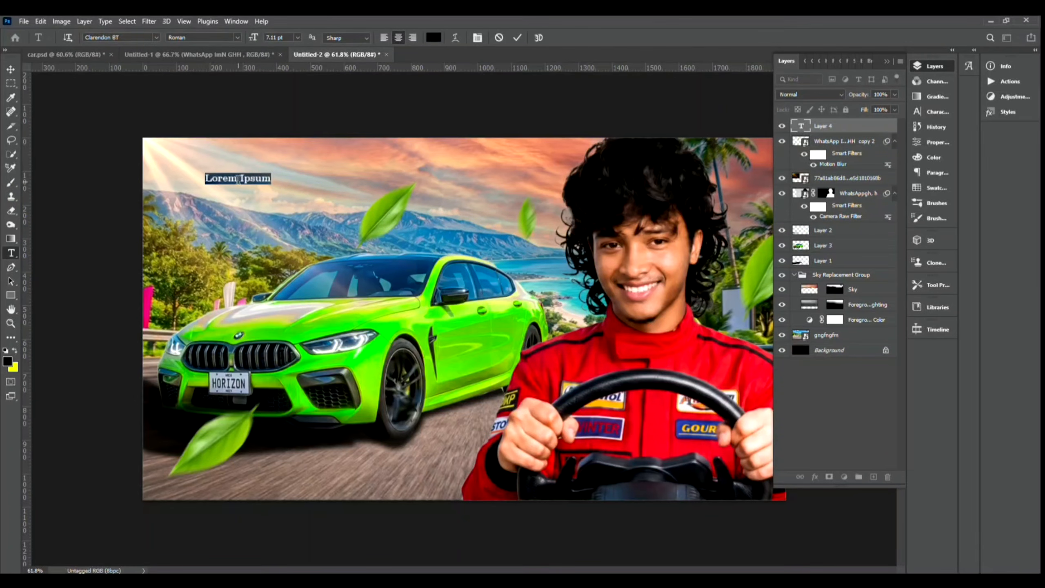
pyautogui.moveTo(243, 179); pyautogui.dragTo(405, 225)
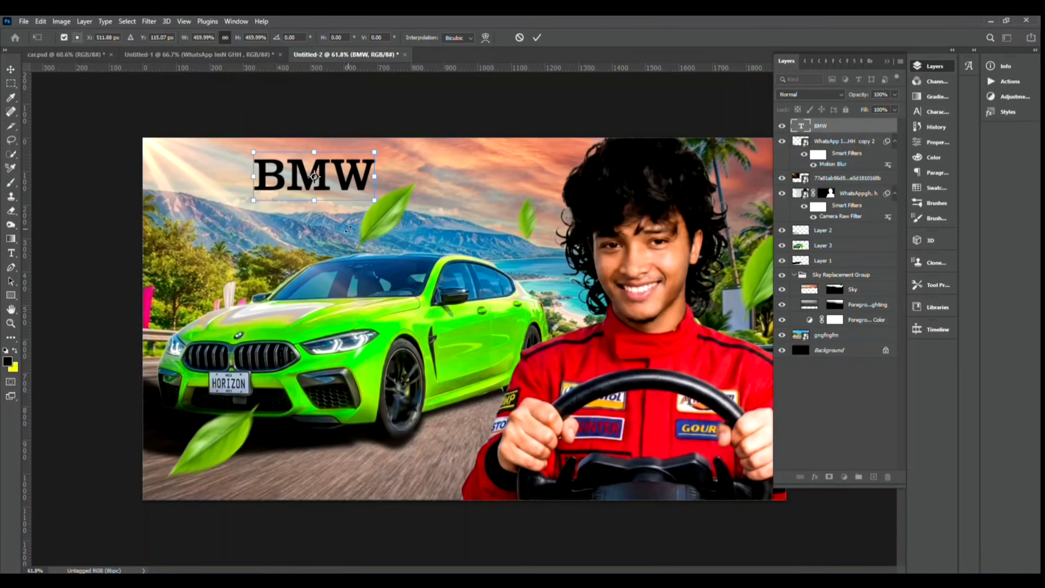
pyautogui.moveTo(347, 183); pyautogui.dragTo(251, 167)
pyautogui.press('Return')
pyautogui.hotkey('ctrl', 'BackSpace')
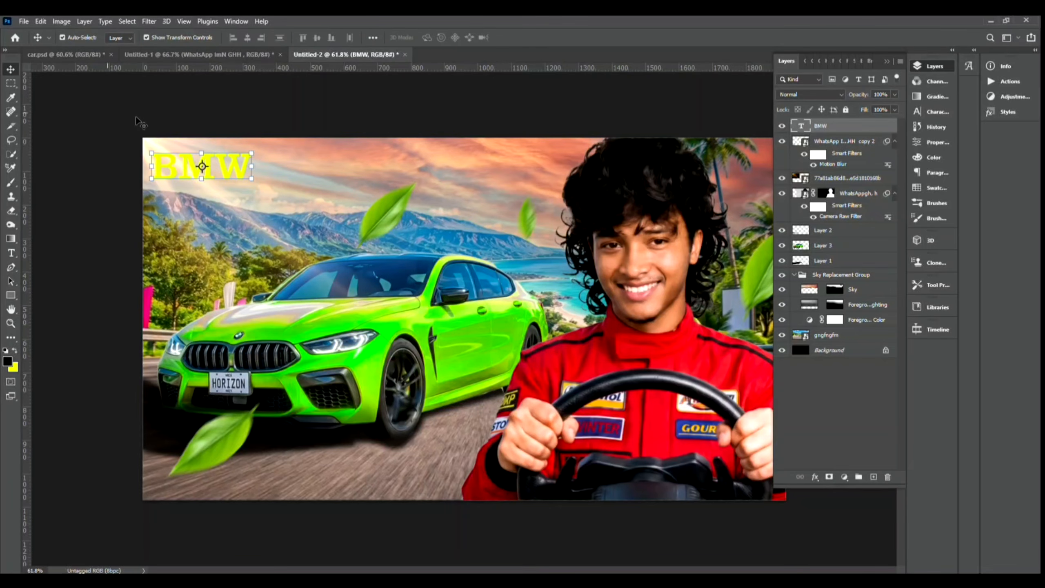
# Give the BMW title a drop shadow and a black outside stroke of 7 px at 100% opacity.
pyautogui.click(815, 477)
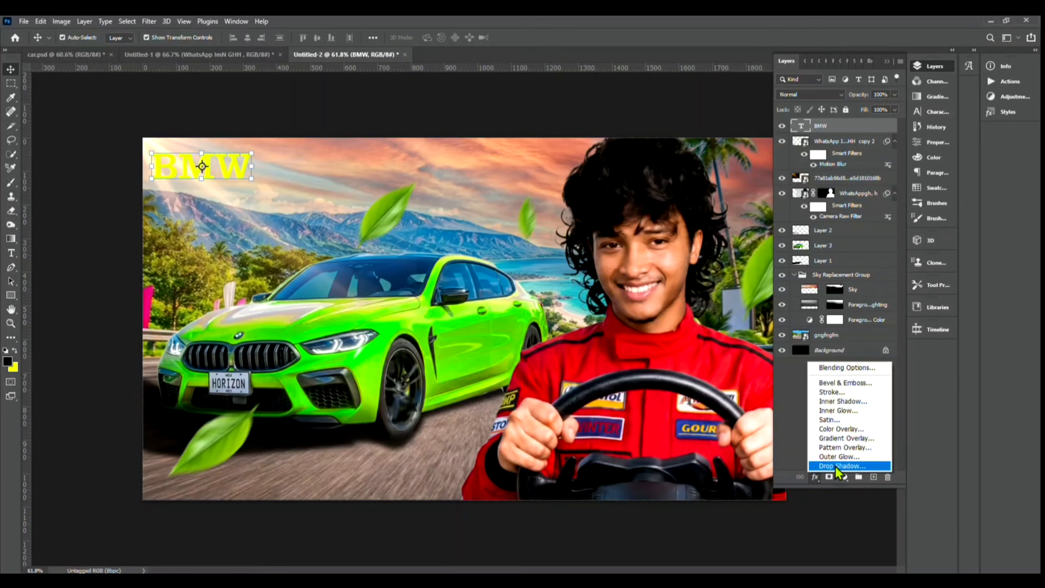
pyautogui.click(827, 481)
pyautogui.click(411, 257)
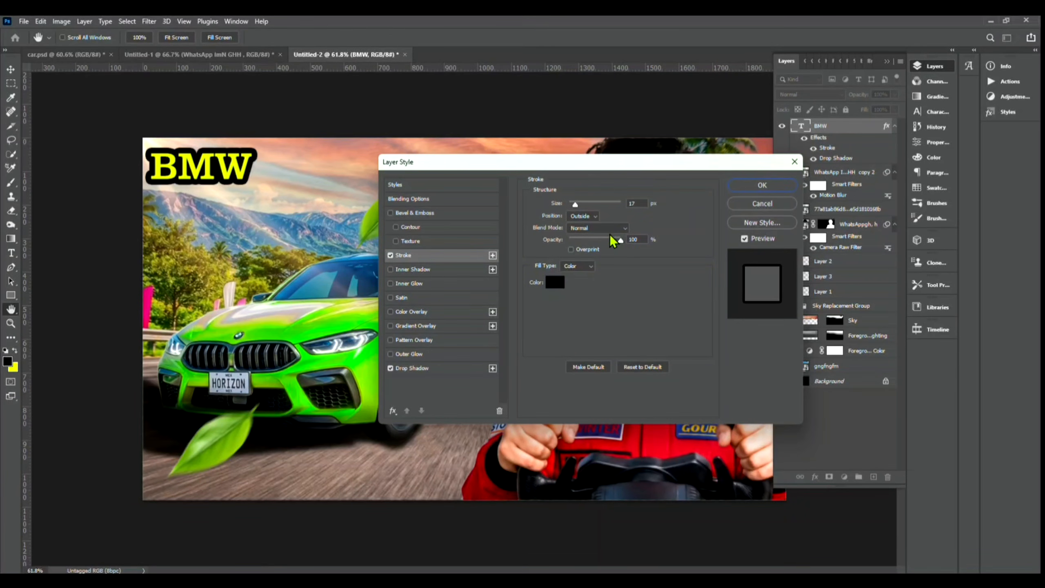
pyautogui.moveTo(576, 204); pyautogui.dragTo(572, 204)
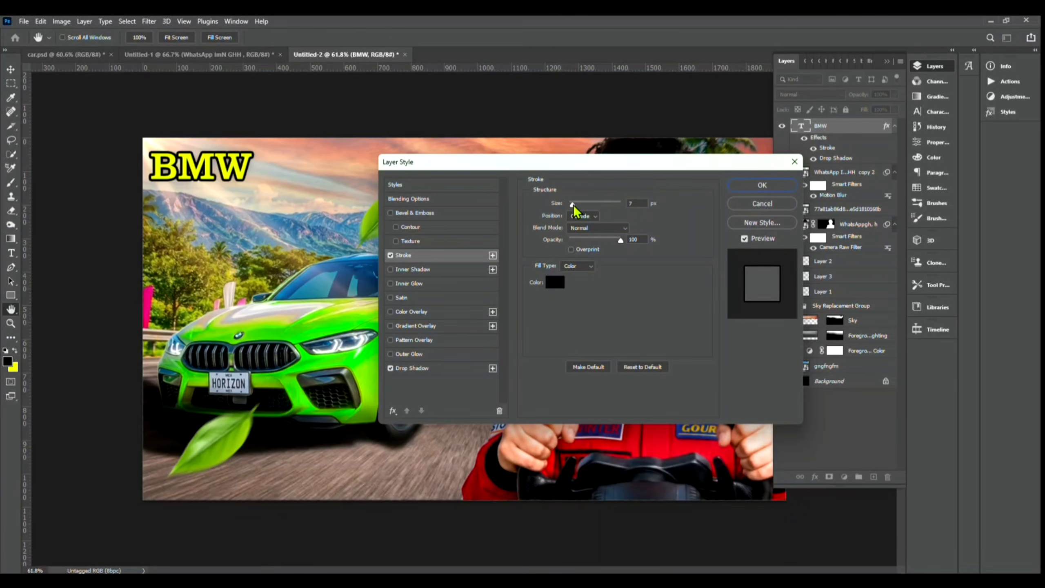
pyautogui.click(749, 185)
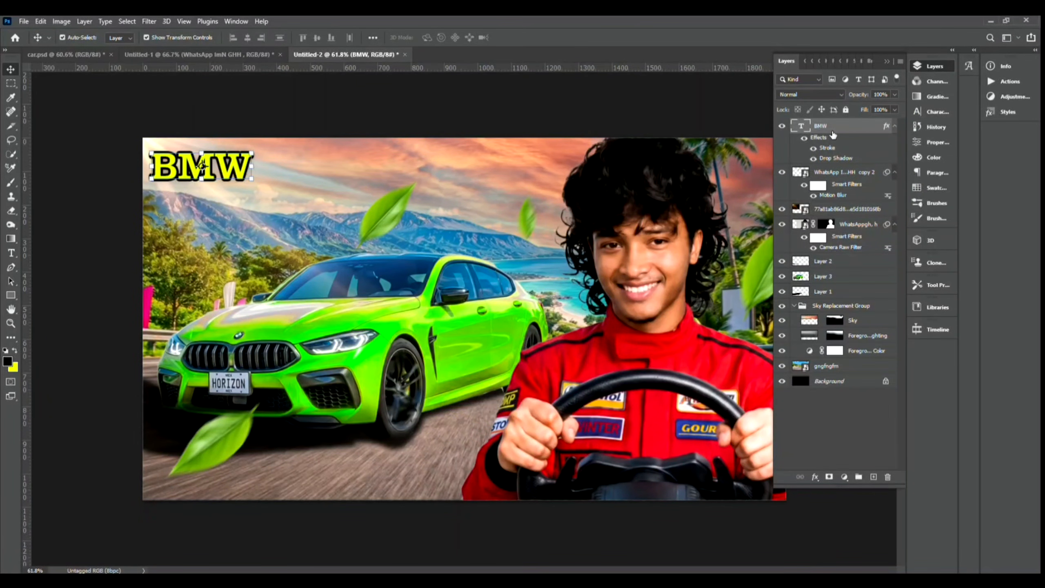
# Lower the BMW layer's fill to make the yellow letter interiors transparent while keeping the stroke and shadow.
pyautogui.click(895, 110)
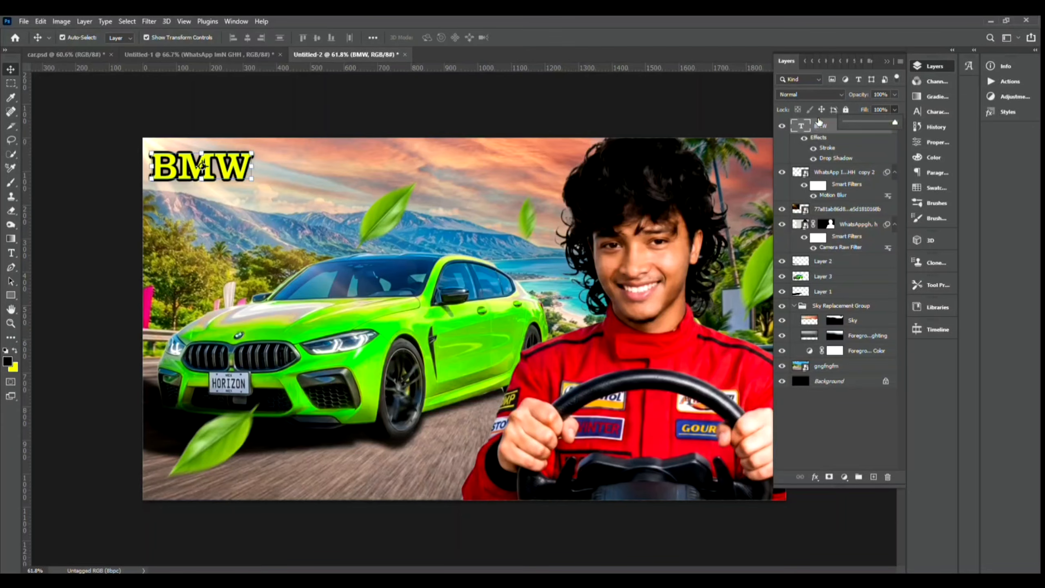
pyautogui.moveTo(896, 124); pyautogui.dragTo(826, 129)
pyautogui.click(781, 126)
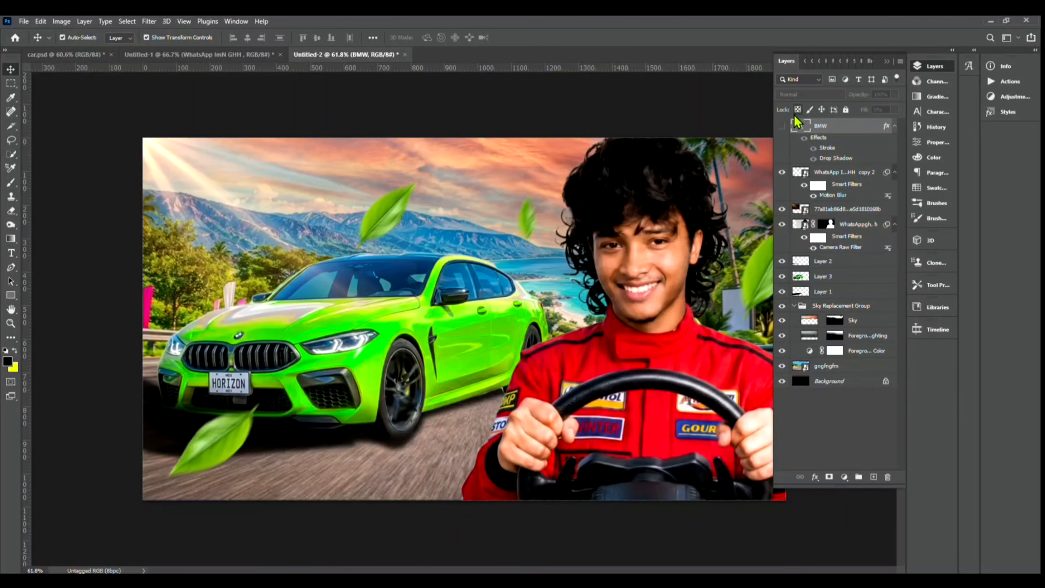
pyautogui.click(782, 126)
pyautogui.click(672, 111)
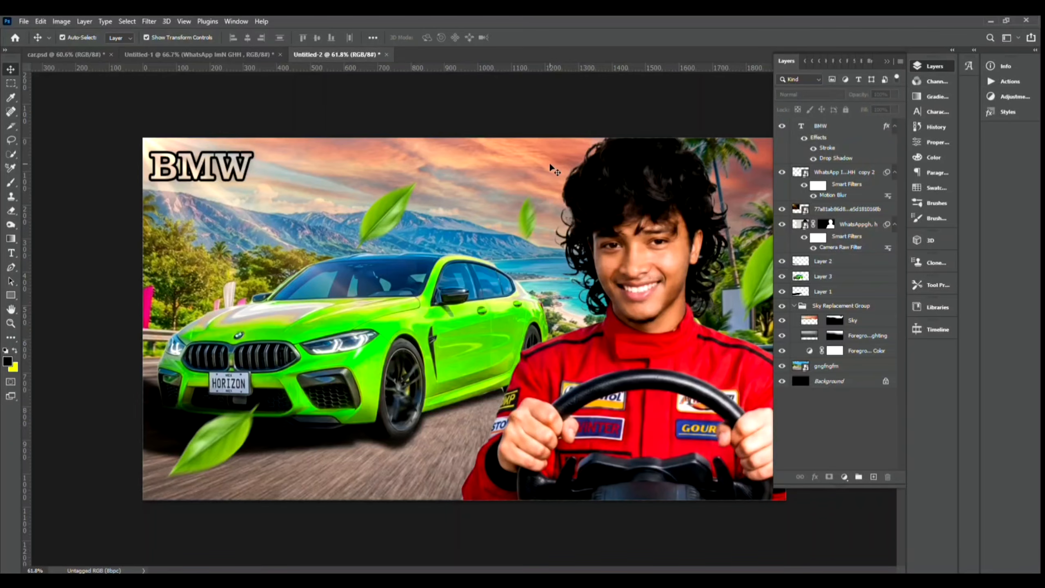
# Shift the BMW title slightly to the right, away from the canvas edge.
pyautogui.scroll(-3, 466, 198)
pyautogui.scroll(2, 303, 222)
pyautogui.moveTo(241, 188); pyautogui.dragTo(236, 180)
pyautogui.scroll(1, 468, 327)
# Distort the car by pulling the upper-right corner of its frame down and inward, and nudge the car slightly down.
pyautogui.click(496, 277)
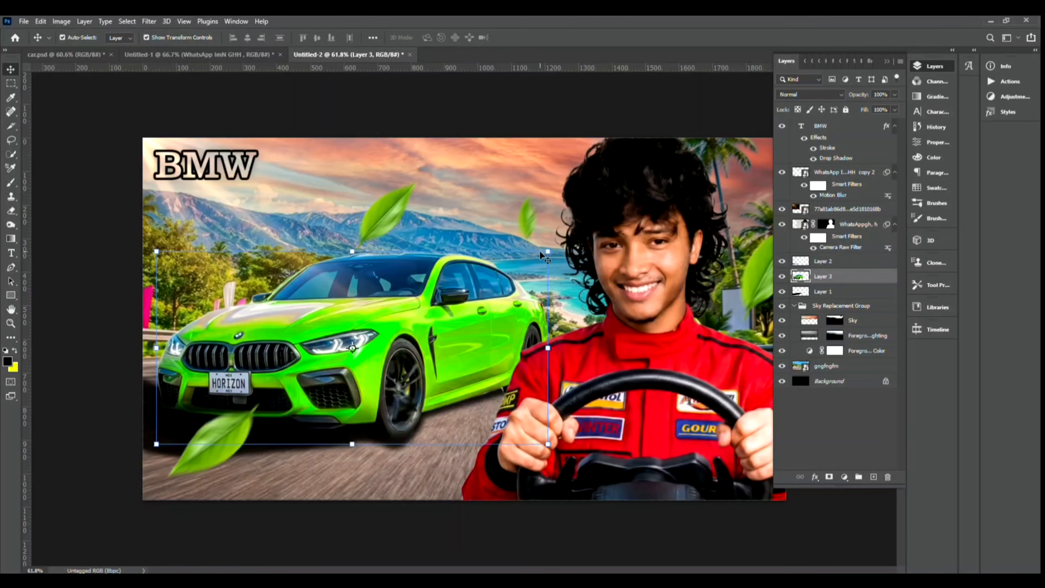
pyautogui.moveTo(552, 255)
pyautogui.mouseDown()
pyautogui.moveTo(536, 285)
pyautogui.moveTo(542, 274)
pyautogui.mouseUp()
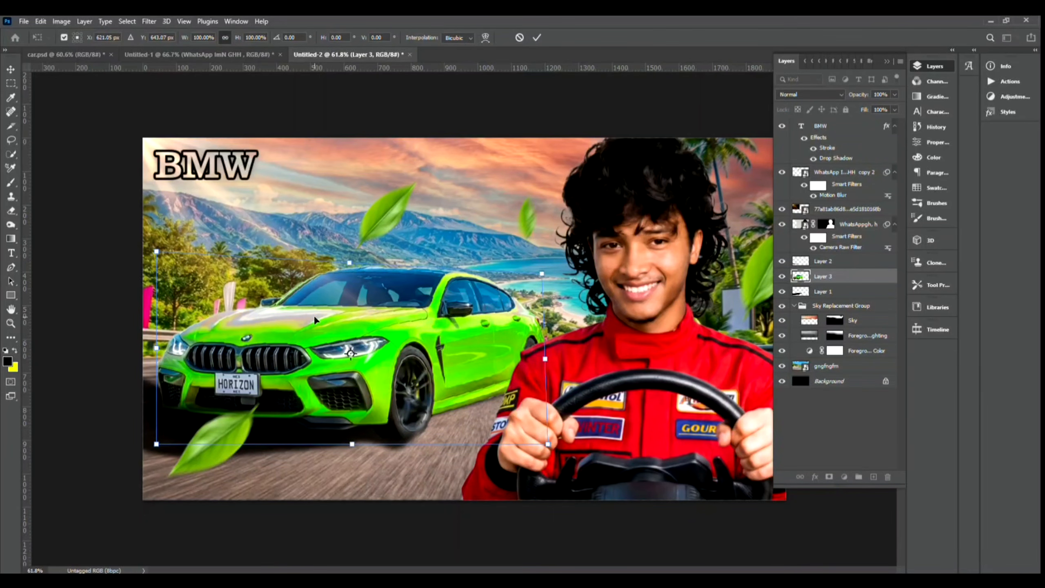
pyautogui.press('Down')
pyautogui.press('Down')
pyautogui.press('Down')
pyautogui.press('Down')
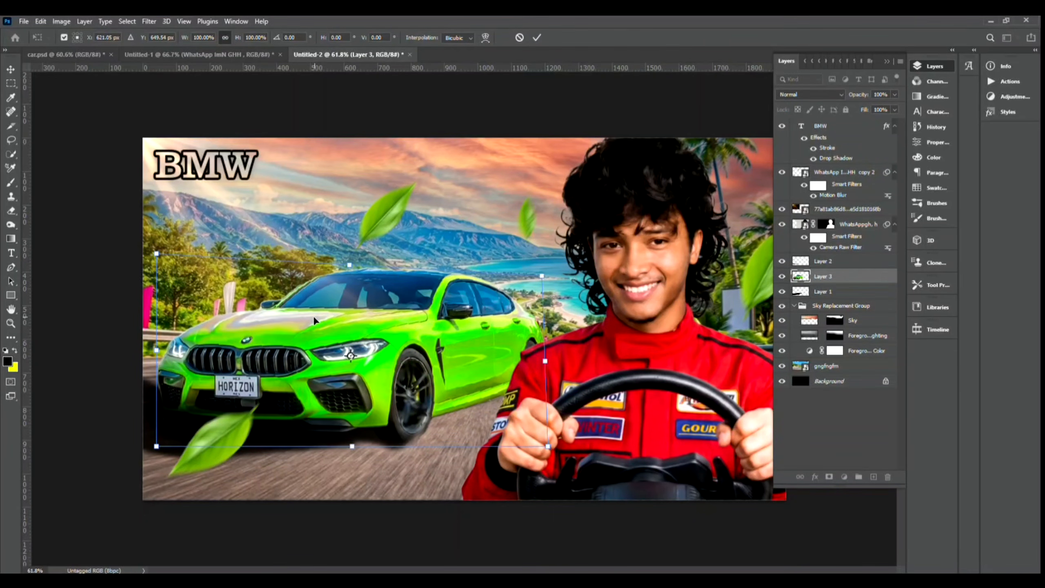
# Move the distorted car about 27.5 px left and 9.7 px down and apply the transformation.
pyautogui.moveTo(314, 320); pyautogui.dragTo(305, 324)
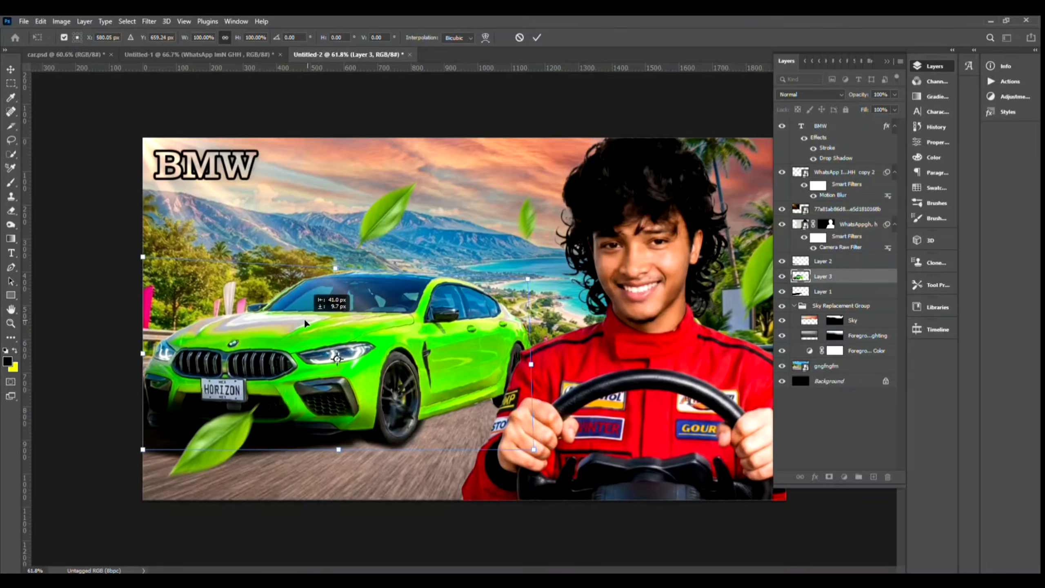
pyautogui.press('Right')
pyautogui.press('Right')
pyautogui.press('Right')
pyautogui.press('Right')
pyautogui.press('Right')
pyautogui.press('Right')
pyautogui.press('Right')
pyautogui.press('Right')
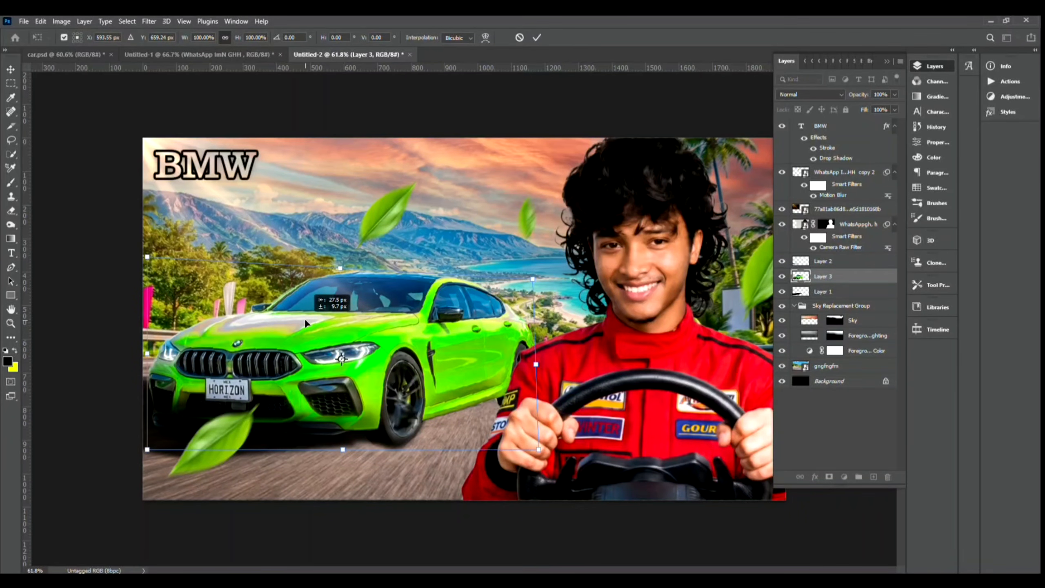
pyautogui.press('Return')
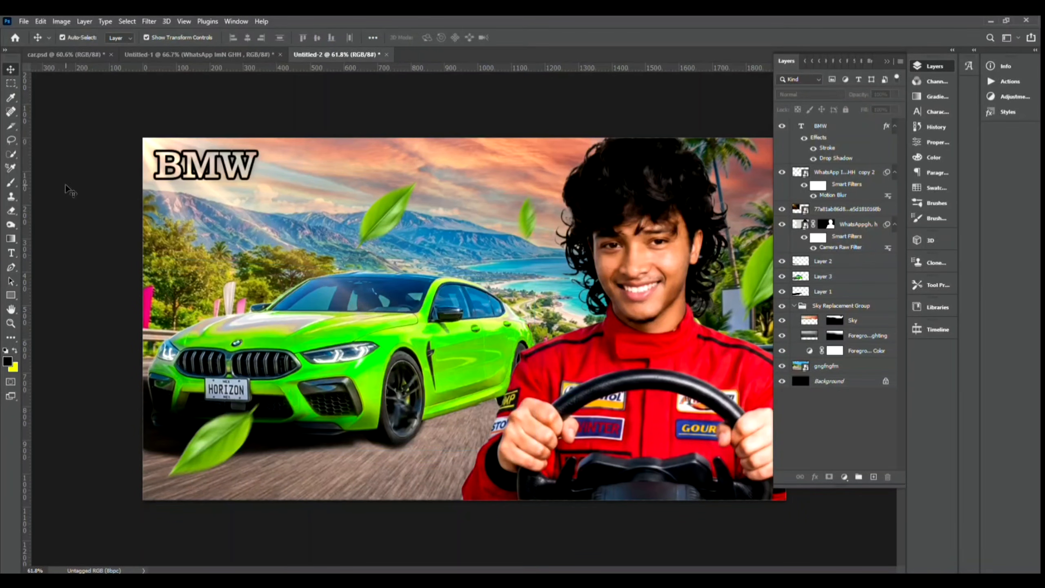
# Stamp all visible layers into a new layer on top and open it in the Camera Raw filter.
pyautogui.scroll(-2, 266, 362)
pyautogui.scroll(2, 265, 362)
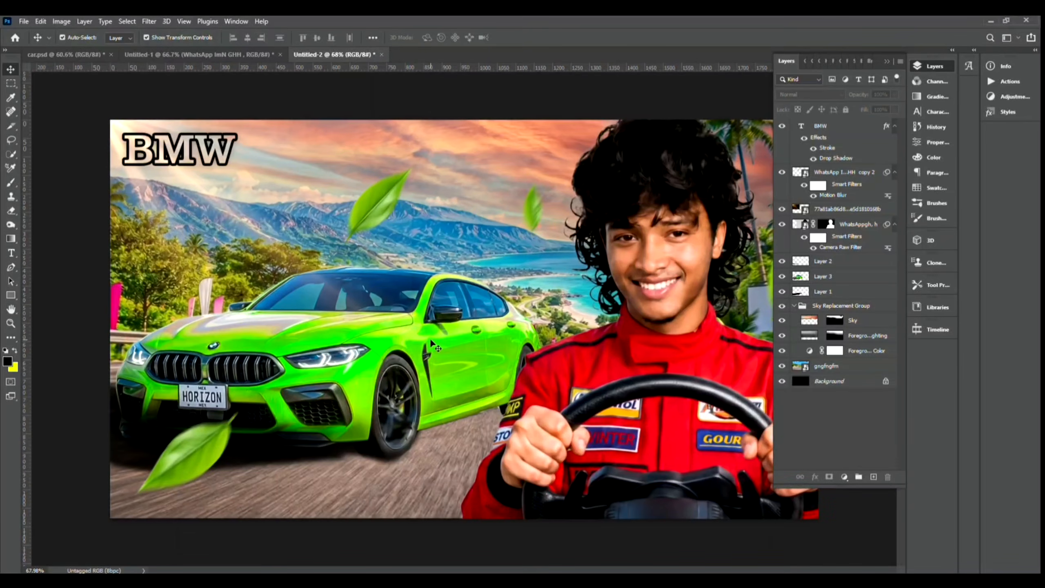
pyautogui.scroll(-1, 381, 334)
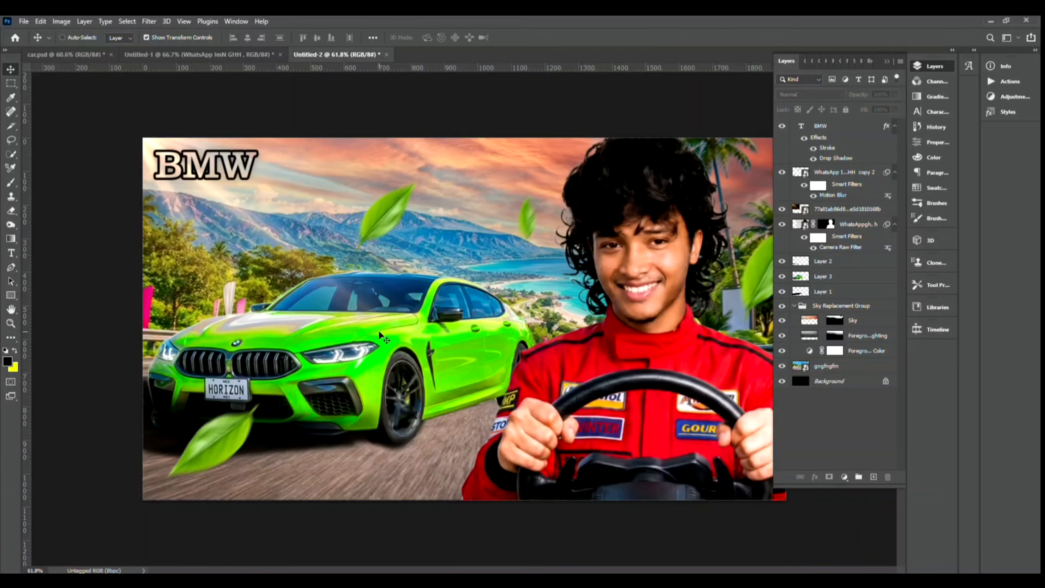
pyautogui.hotkey('ctrl', 'shift', 'alt', 'e')
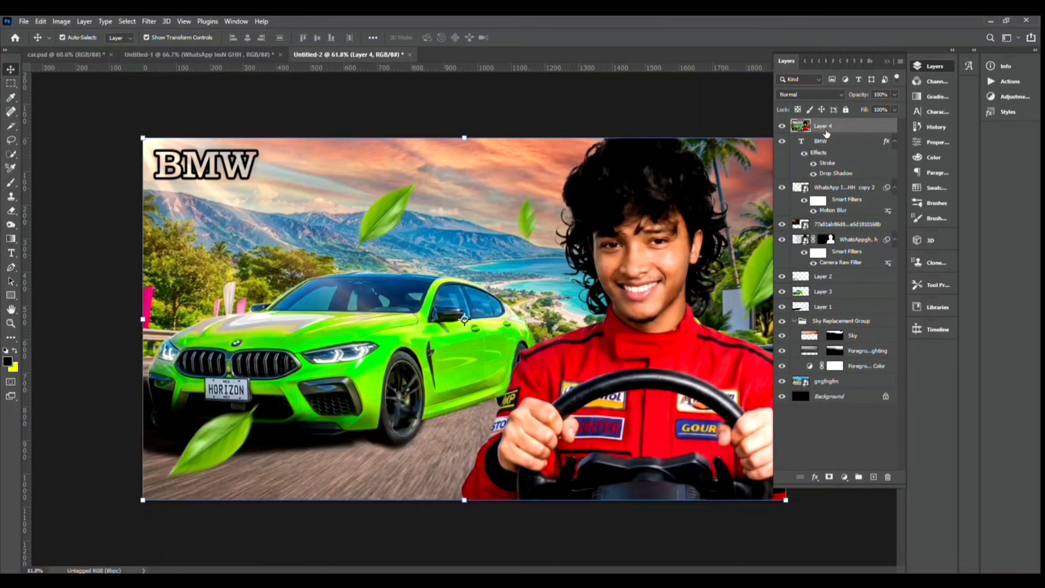
pyautogui.click(149, 21)
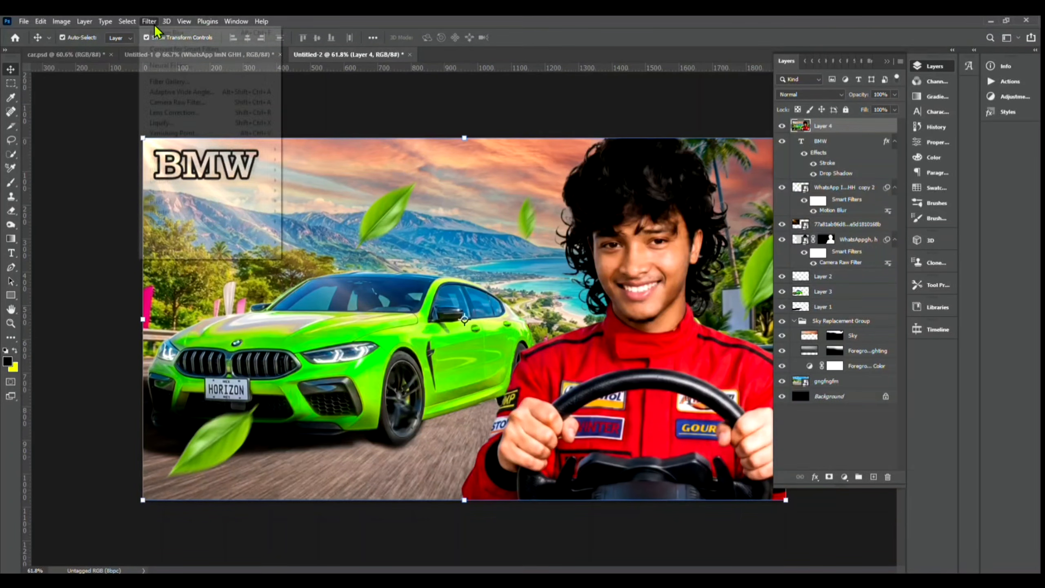
pyautogui.click(199, 103)
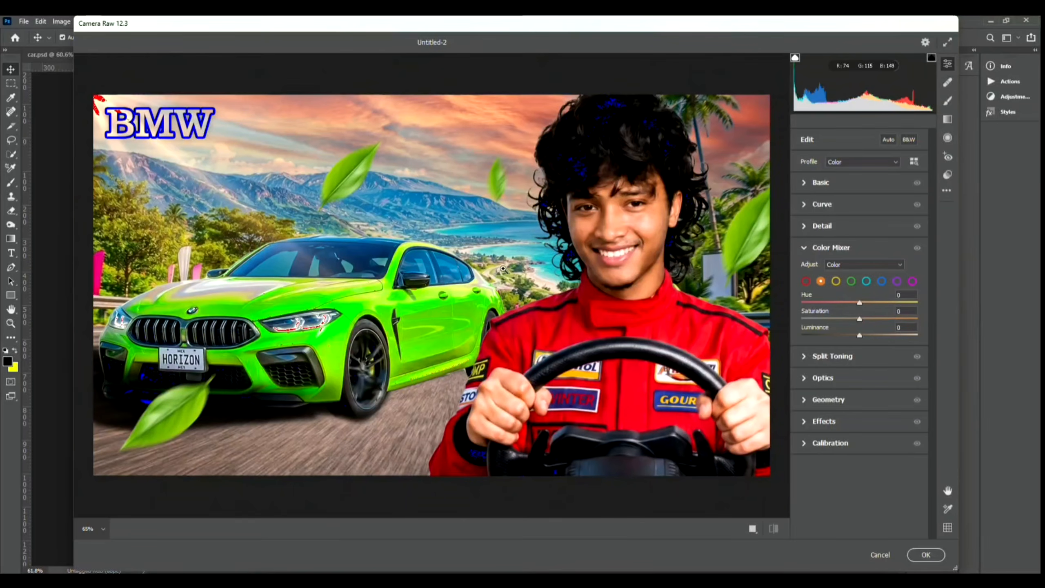
# Raise the merged image's Contrast to +7, fine-tune its other Basic tone settings and add some sharpening.
pyautogui.click(821, 184)
pyautogui.moveTo(859, 284); pyautogui.dragTo(863, 285)
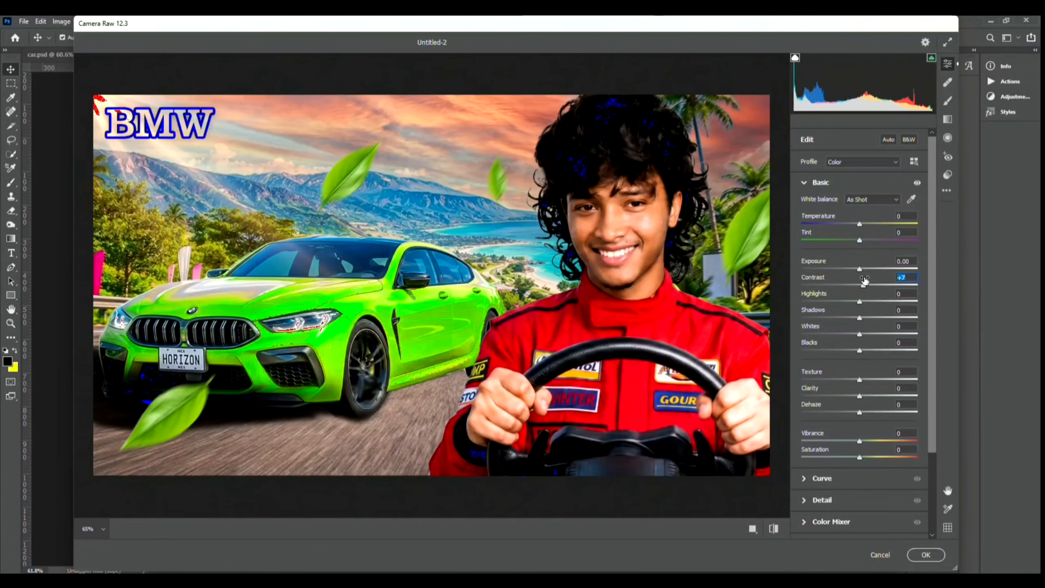
pyautogui.moveTo(859, 318); pyautogui.dragTo(861, 412)
pyautogui.scroll(-3, 848, 429)
pyautogui.click(848, 430)
pyautogui.moveTo(801, 252); pyautogui.dragTo(817, 273)
# In the Color Mixer, set the greens' Saturation to +22 and Luminance to -16.
pyautogui.click(831, 335)
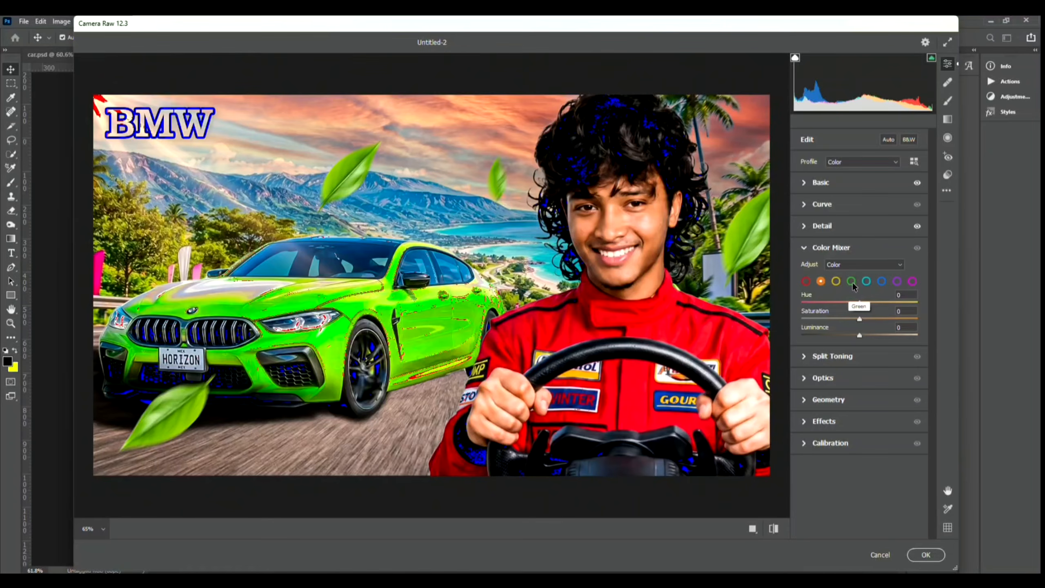
pyautogui.click(852, 283)
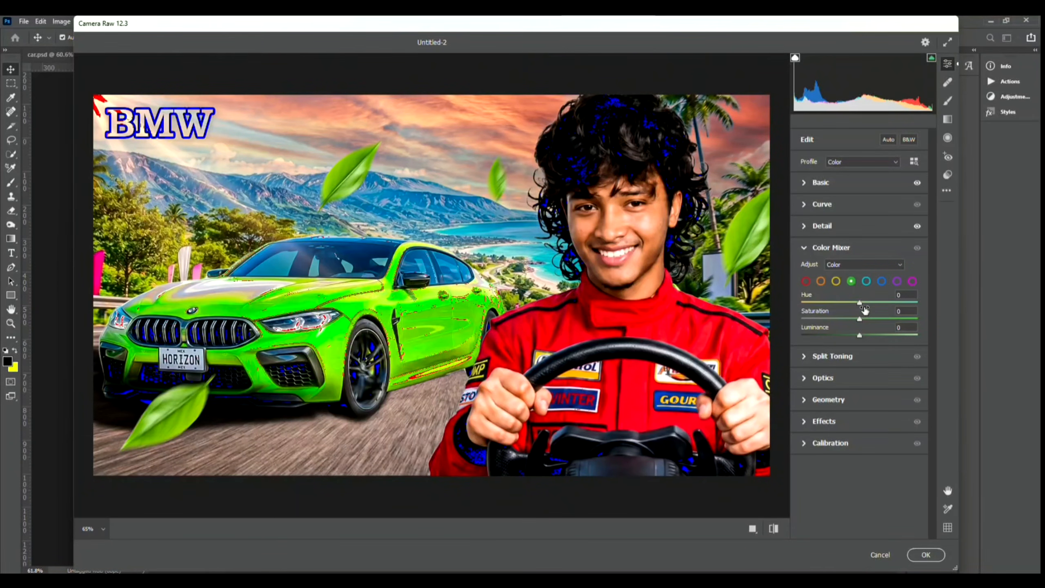
pyautogui.moveTo(860, 319)
pyautogui.mouseDown()
pyautogui.moveTo(873, 320)
pyautogui.moveTo(850, 336)
pyautogui.mouseUp()
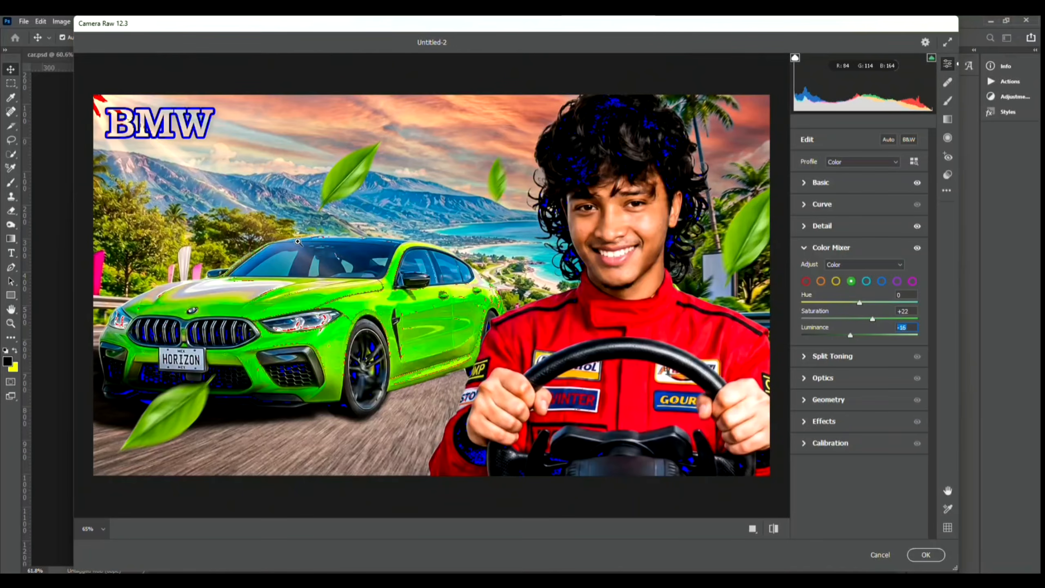
# Compare the graded image with its original in the before/after view and apply the Camera Raw filter to the merged layer.
pyautogui.click(773, 528)
pyautogui.click(775, 528)
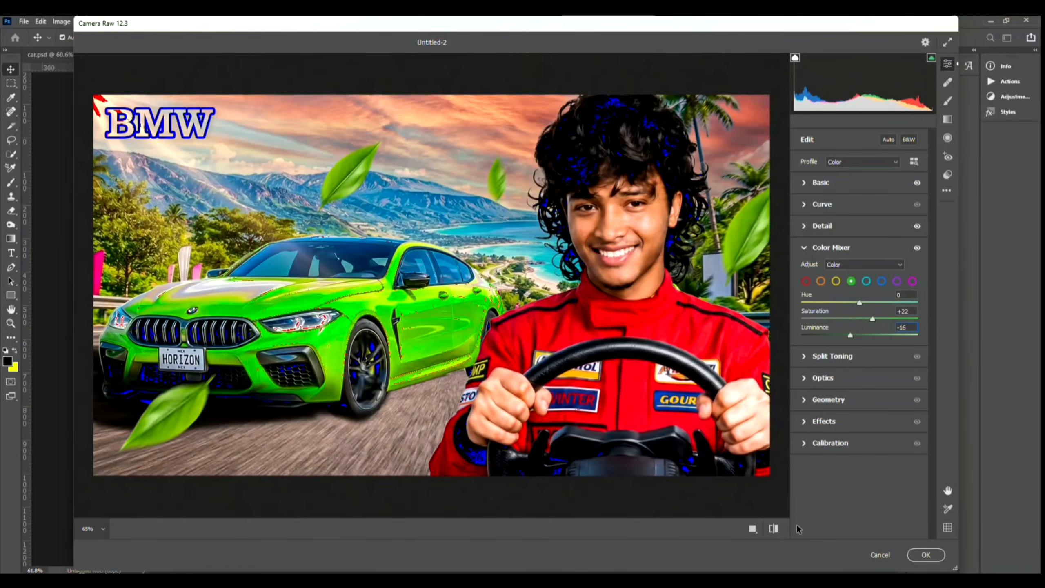
pyautogui.click(926, 555)
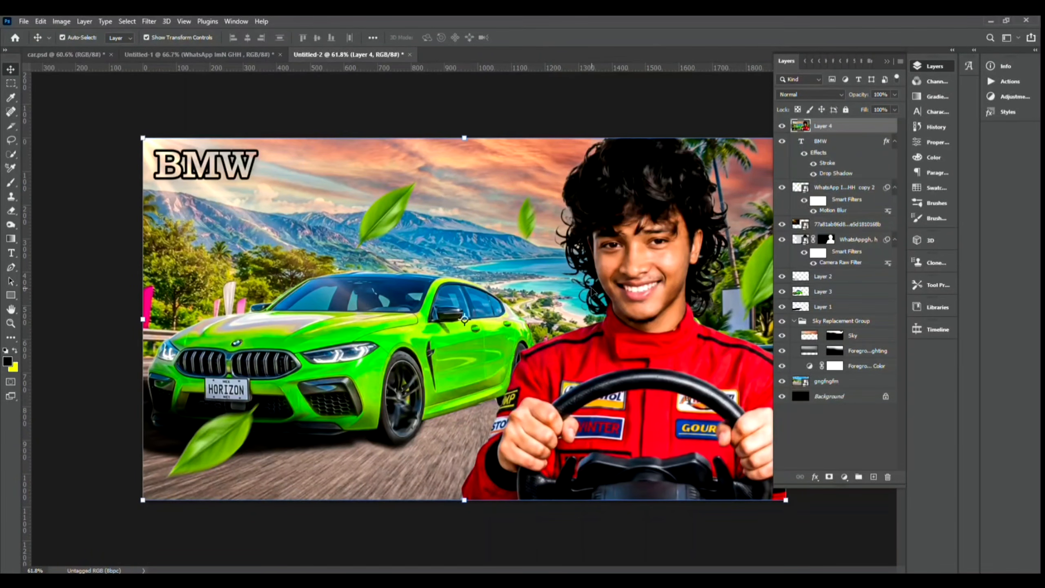
# Show the finished composite in full screen on a black background and examine it at different magnifications.
pyautogui.press('f')
pyautogui.press('f')
pyautogui.scroll(1, 592, 354)
pyautogui.click(713, 80)
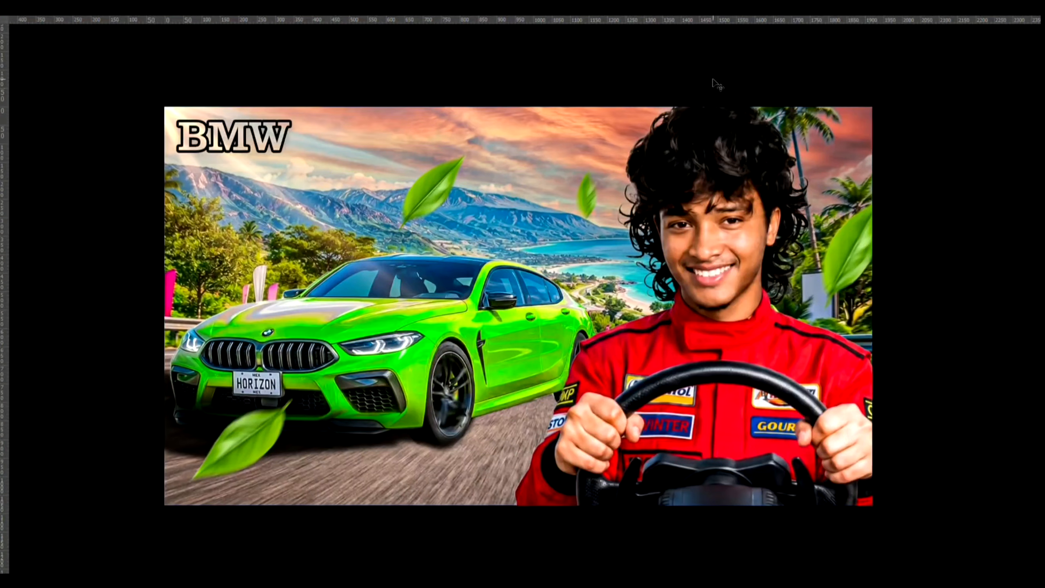
pyautogui.scroll(2, 687, 212)
pyautogui.scroll(-2, 617, 288)
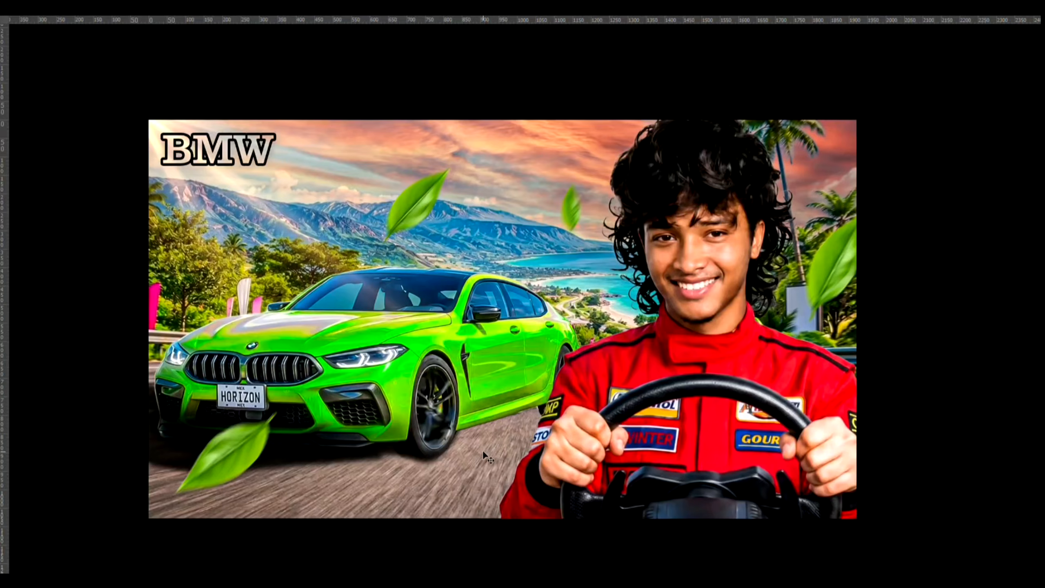
pyautogui.scroll(1, 482, 449)
pyautogui.scroll(-2, 446, 461)
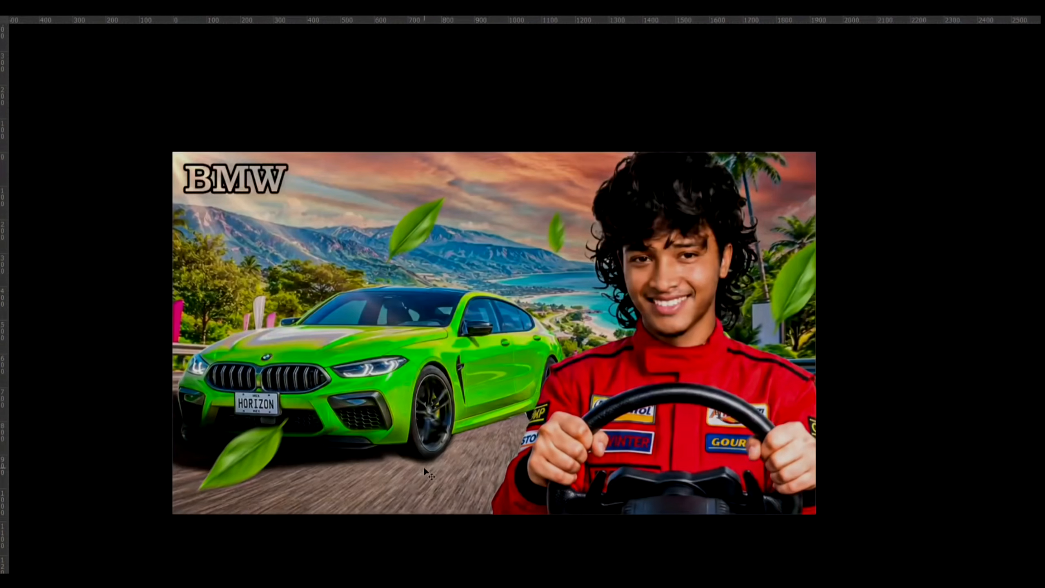